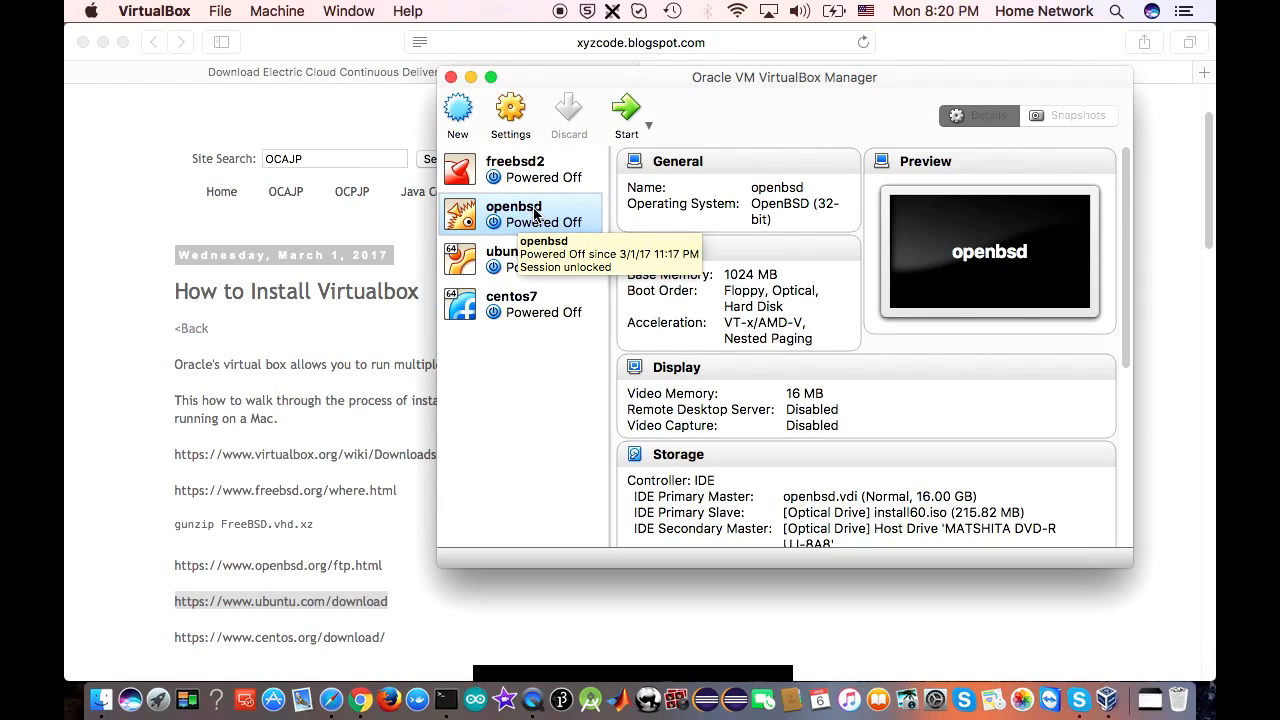
Browse the freebsd2 and openbsd entries, then select the ubuntu VM (Ubuntu 64-bit, 1024 MB)
{"action": "left_click", "coordinate": [520, 172]}
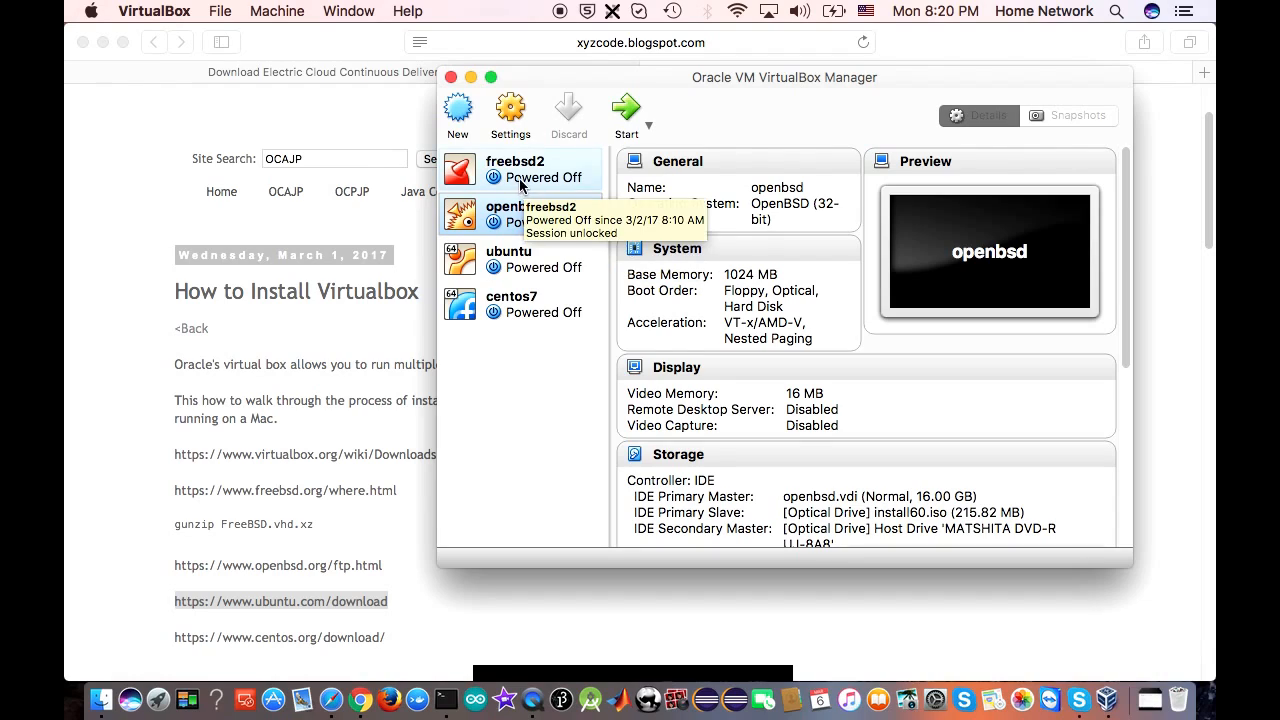
{"action": "left_click", "coordinate": [520, 215]}
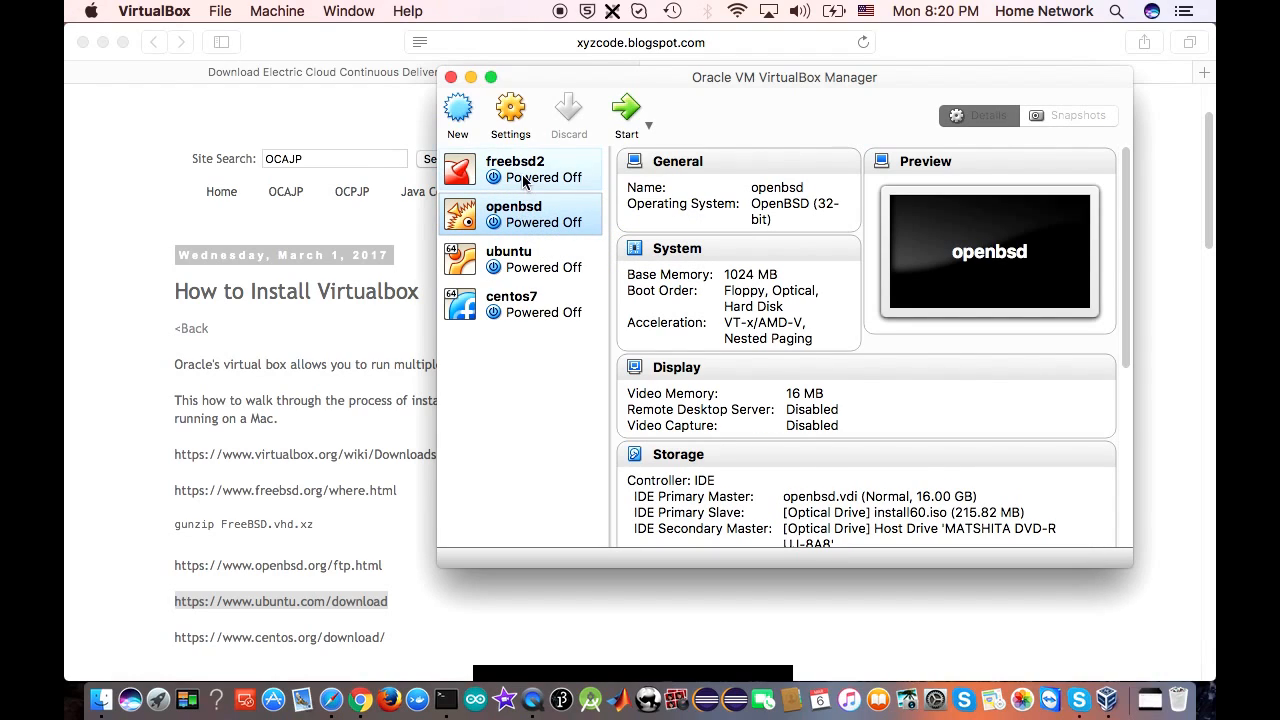
{"action": "left_click", "coordinate": [530, 260]}
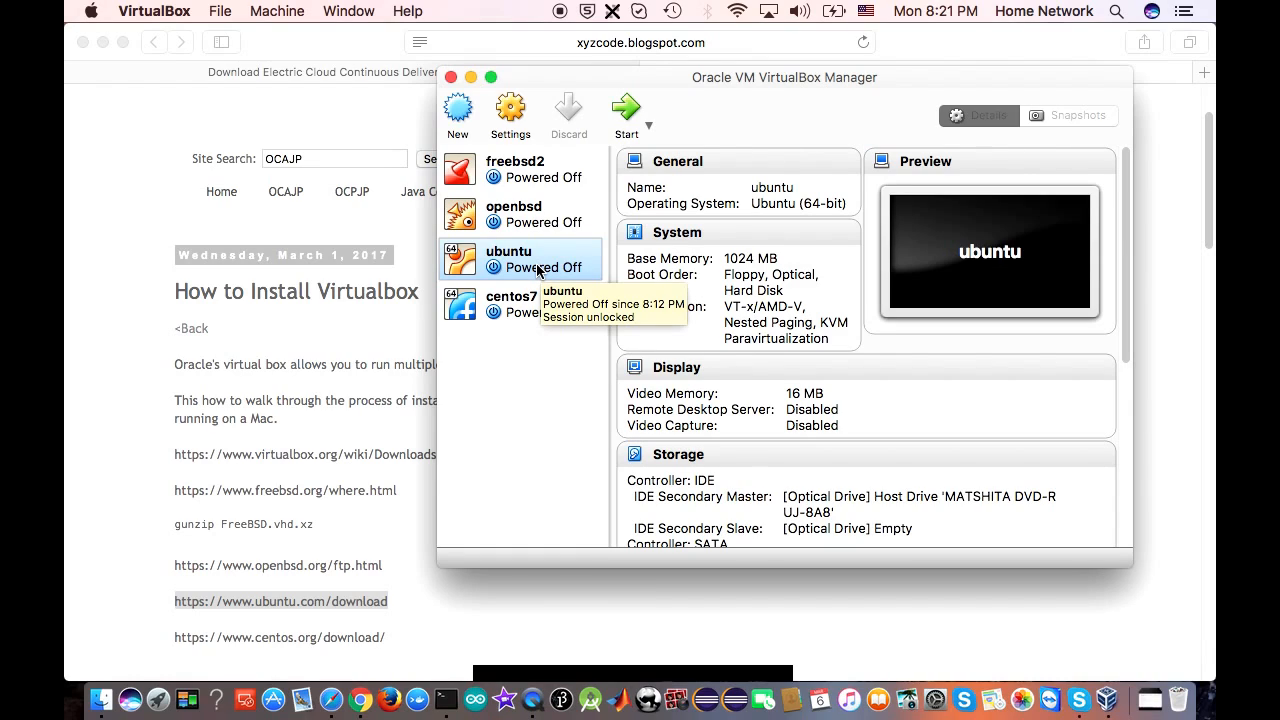
Attach ubuntu-16.04.2-desktop-amd64.iso as an optical drive on the ubuntu VM's IDE controller and save
{"action": "left_click", "coordinate": [511, 110]}
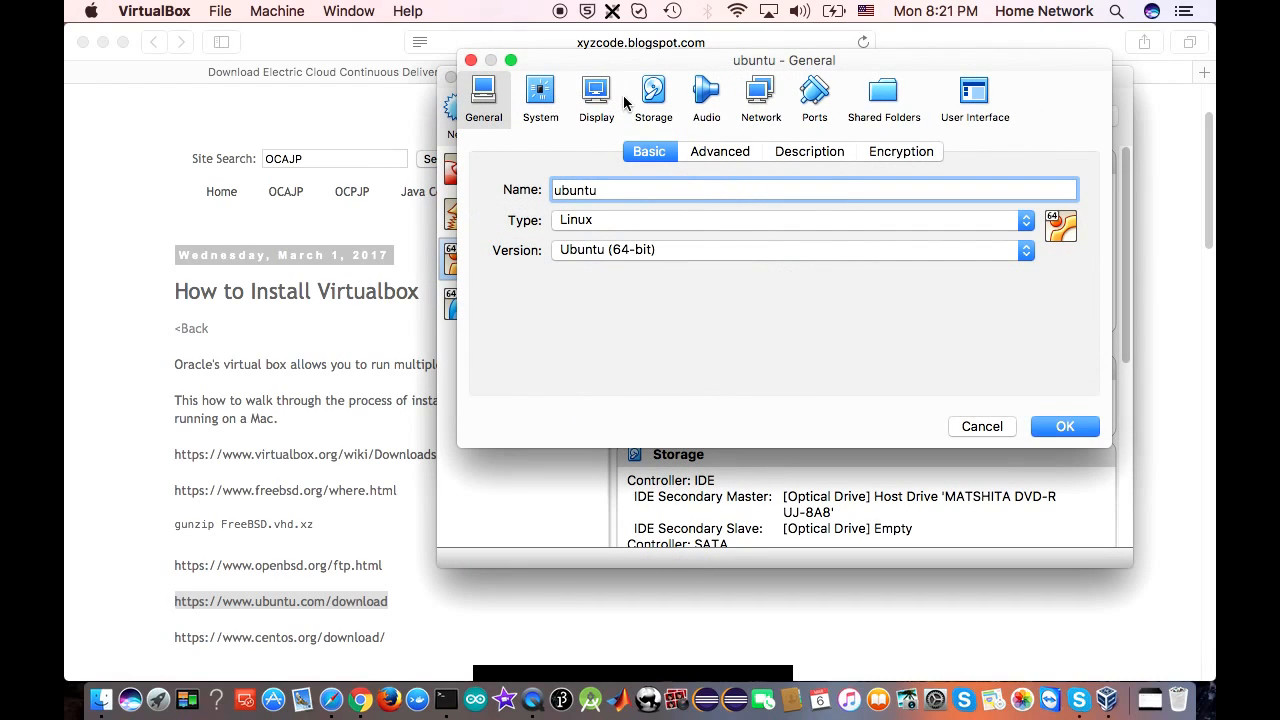
{"action": "left_click", "coordinate": [655, 95]}
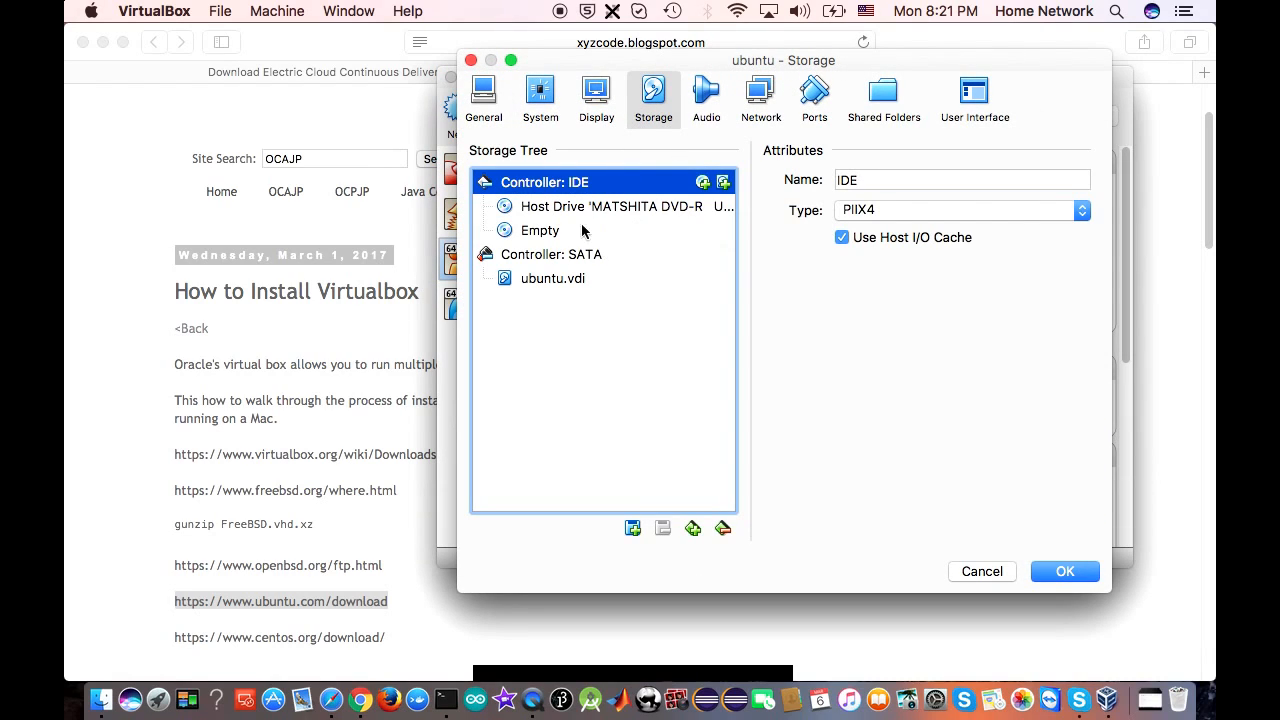
{"action": "left_click", "coordinate": [704, 184]}
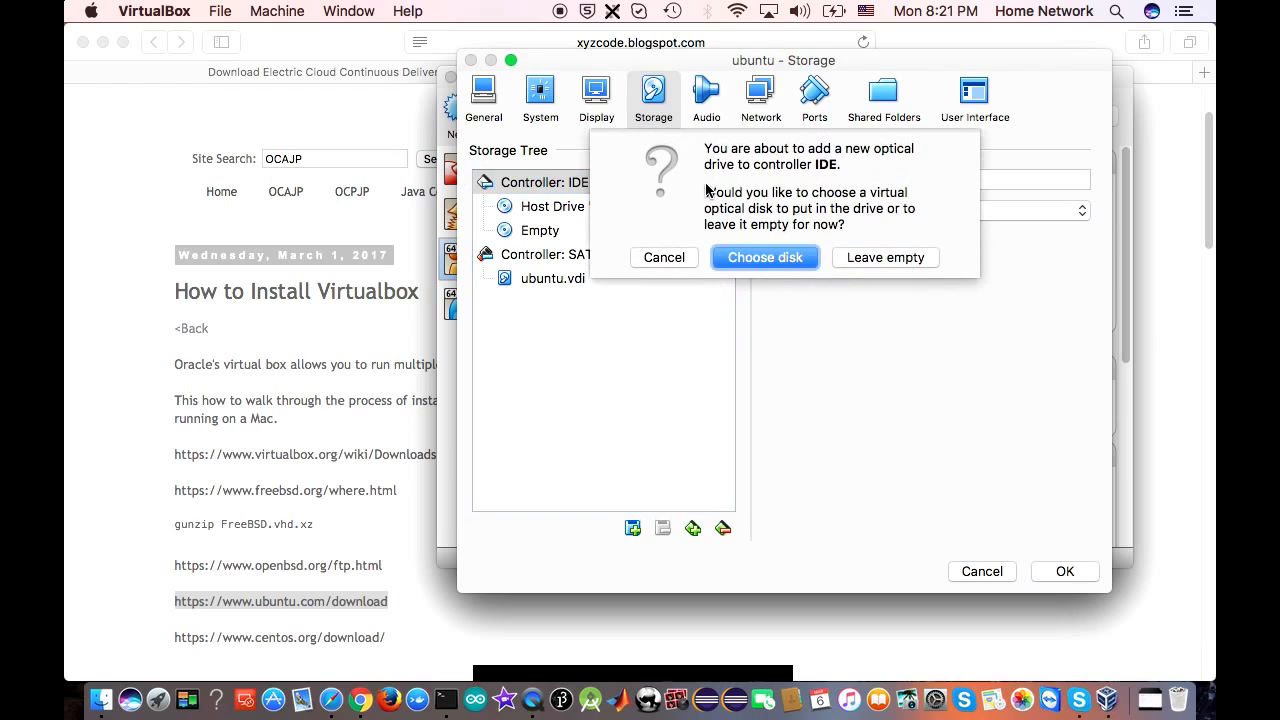
{"action": "left_click", "coordinate": [752, 259]}
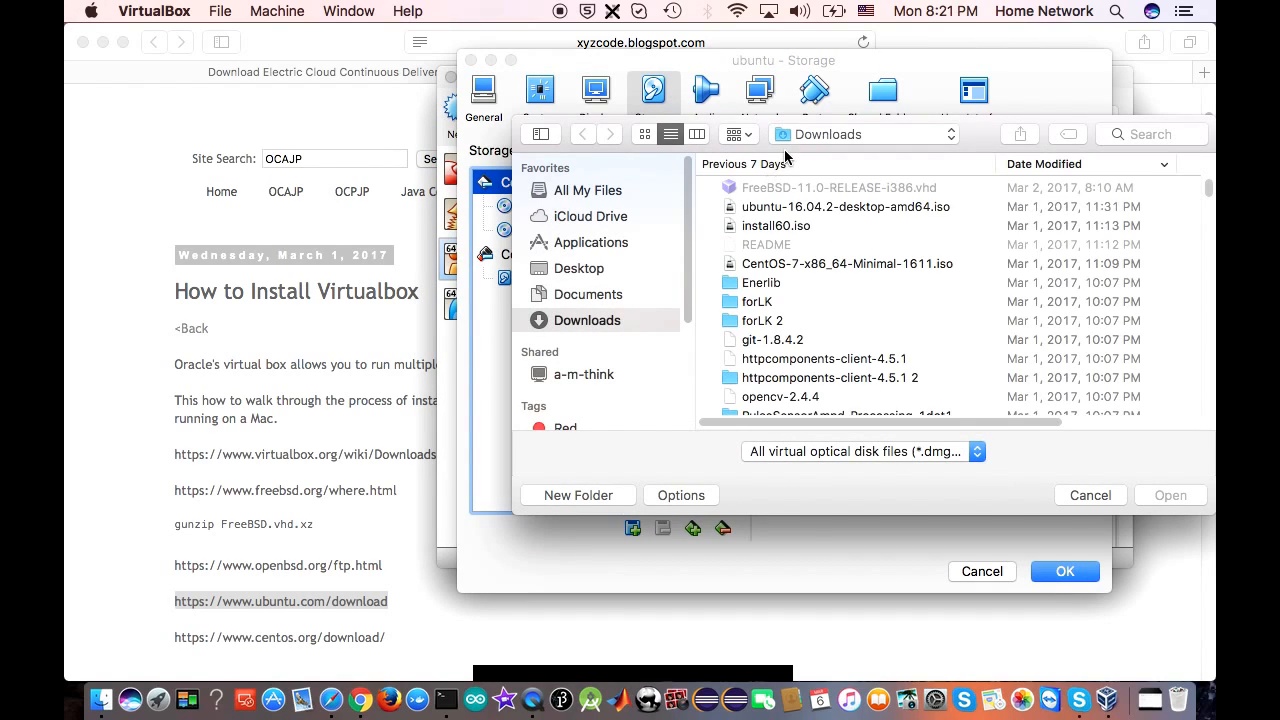
{"action": "left_click", "coordinate": [795, 210]}
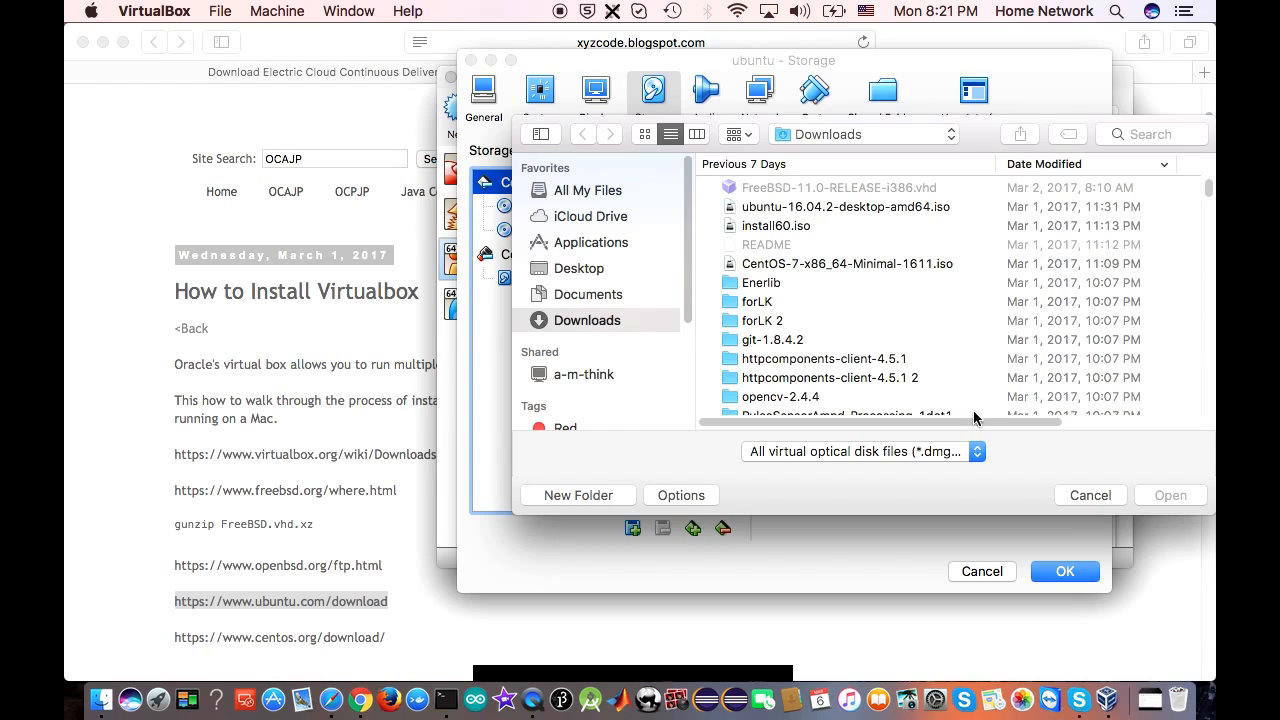
{"action": "left_click", "coordinate": [1065, 575]}
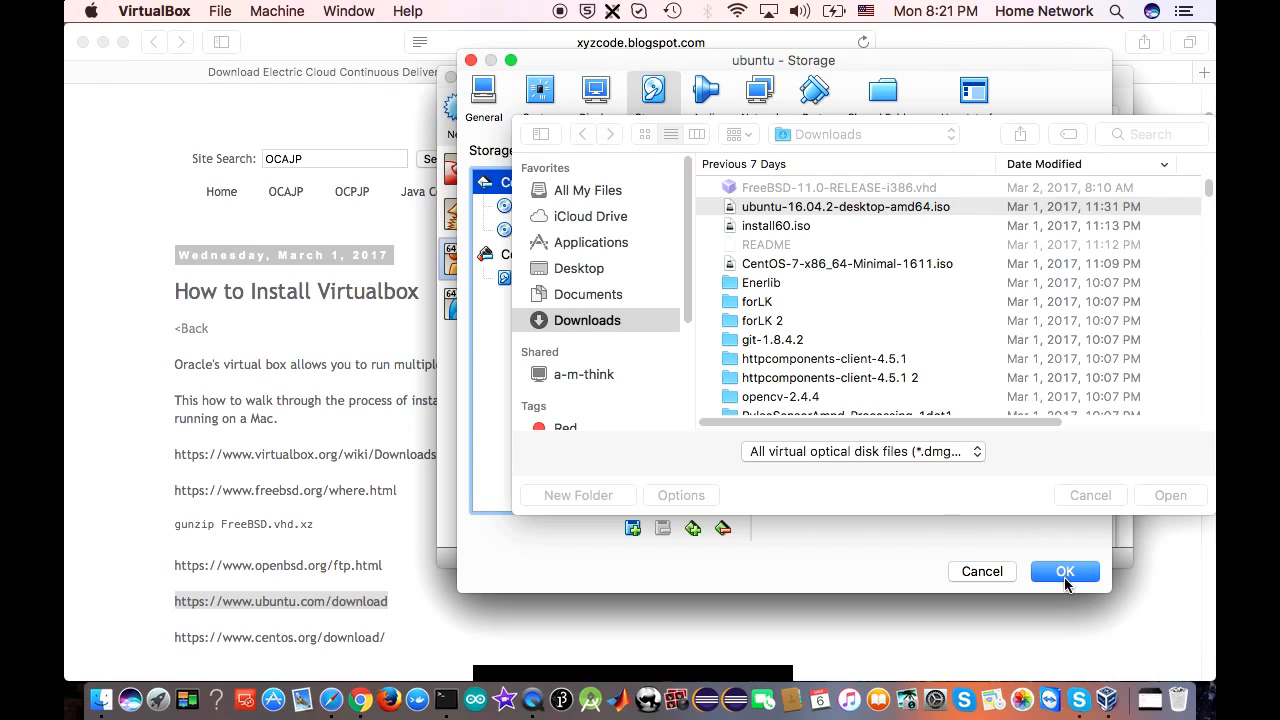
{"action": "double_click", "coordinate": [809, 207]}
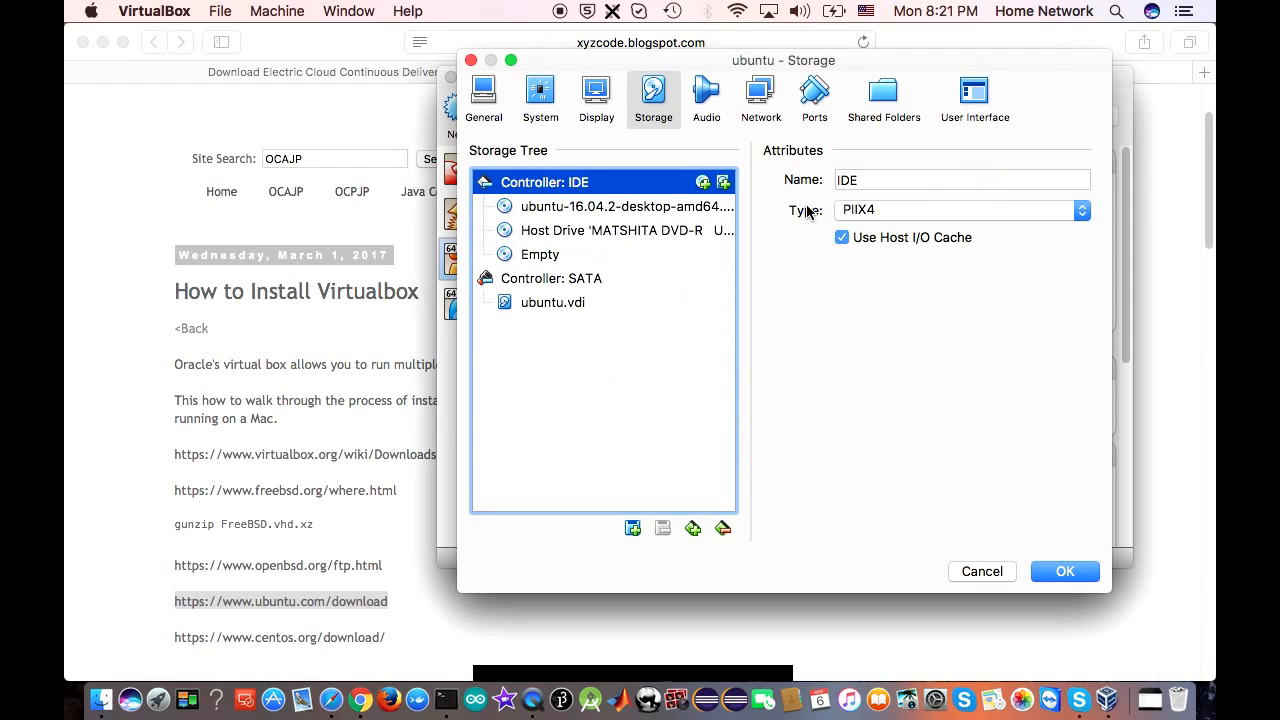
{"action": "left_click", "coordinate": [574, 208]}
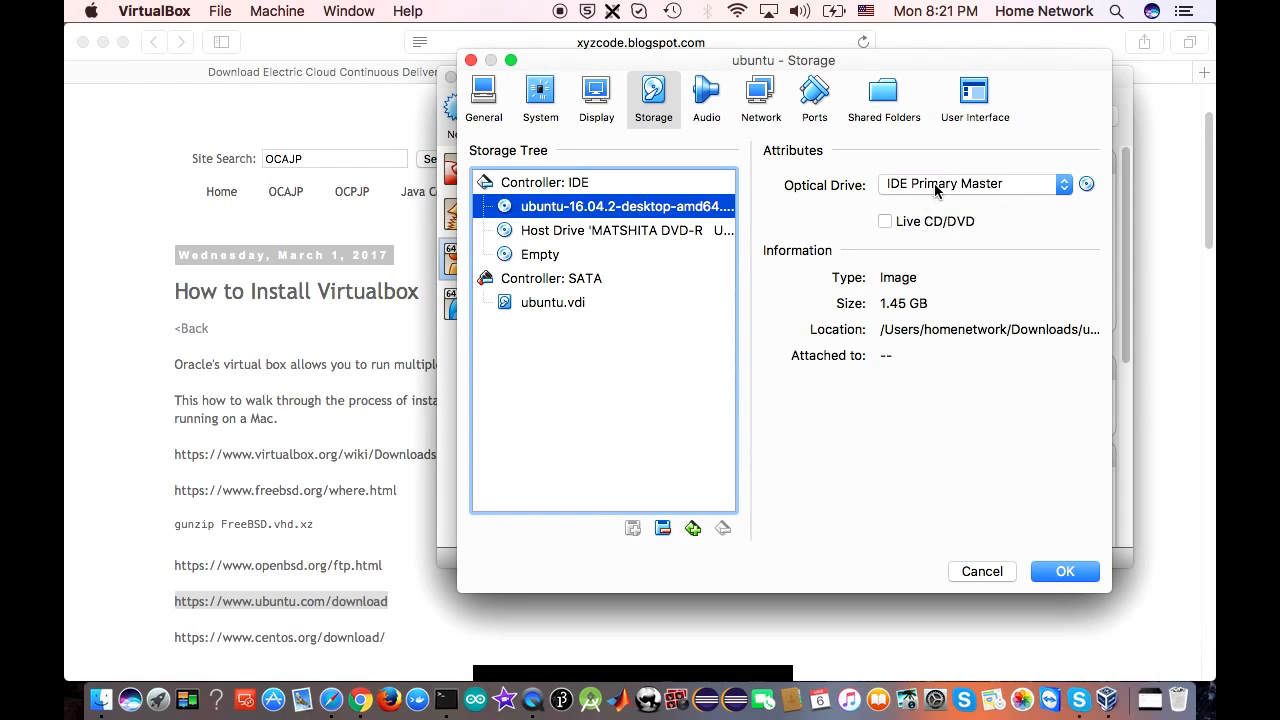
{"action": "left_click", "coordinate": [1064, 569]}
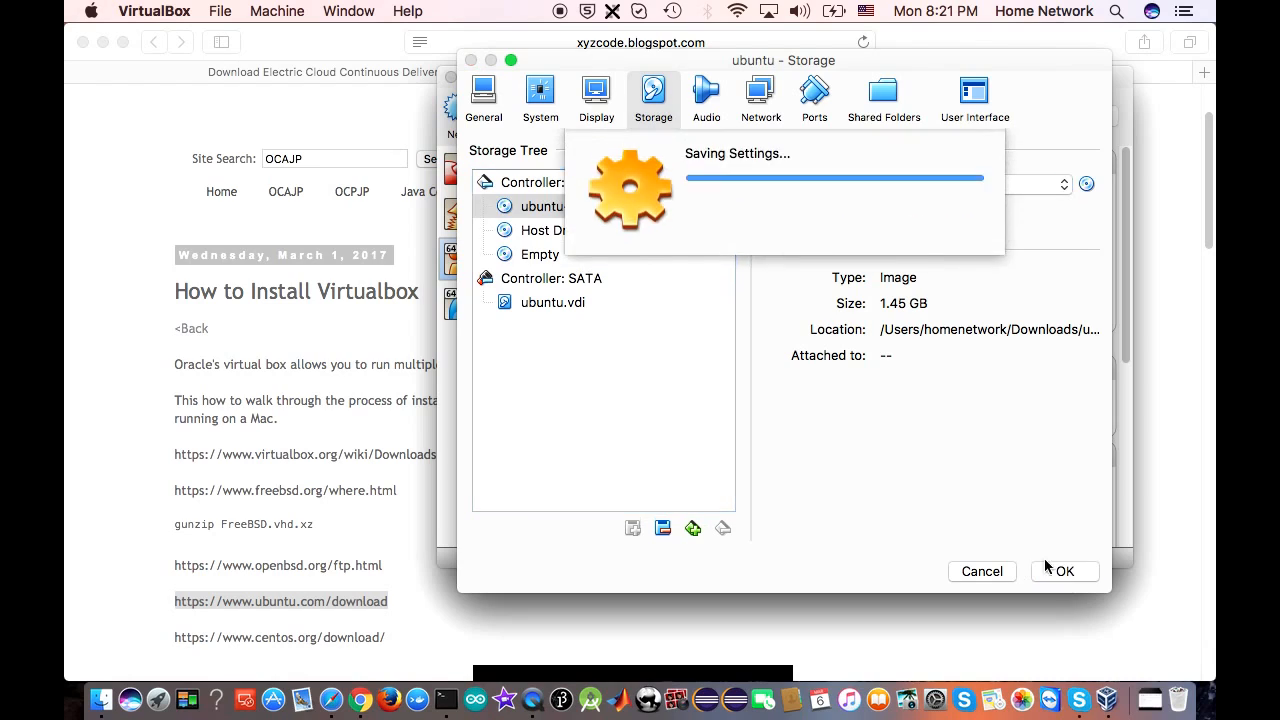
Boot the ubuntu VM, then check its 8.00 GB ubuntu.vdi SATA disk in the storage settings
{"action": "left_click", "coordinate": [628, 110]}
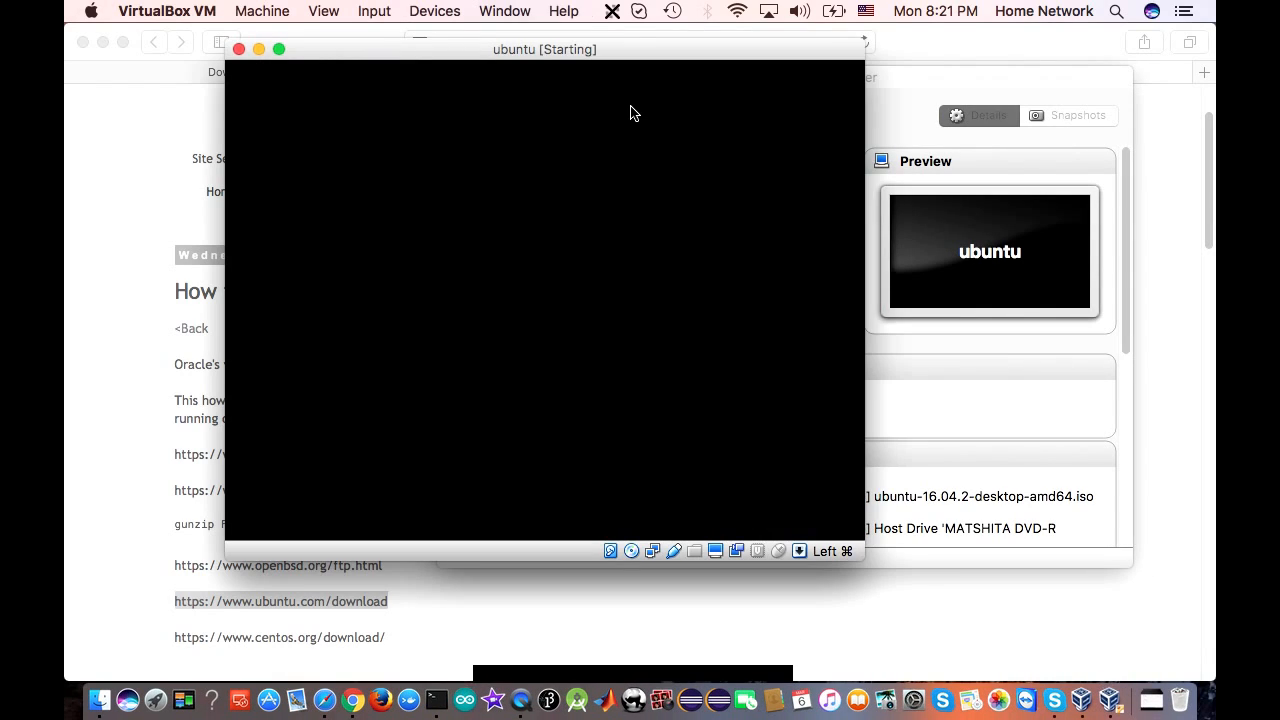
{"action": "left_click_drag", "start_coordinate": [543, 51], "coordinate": [608, 160]}
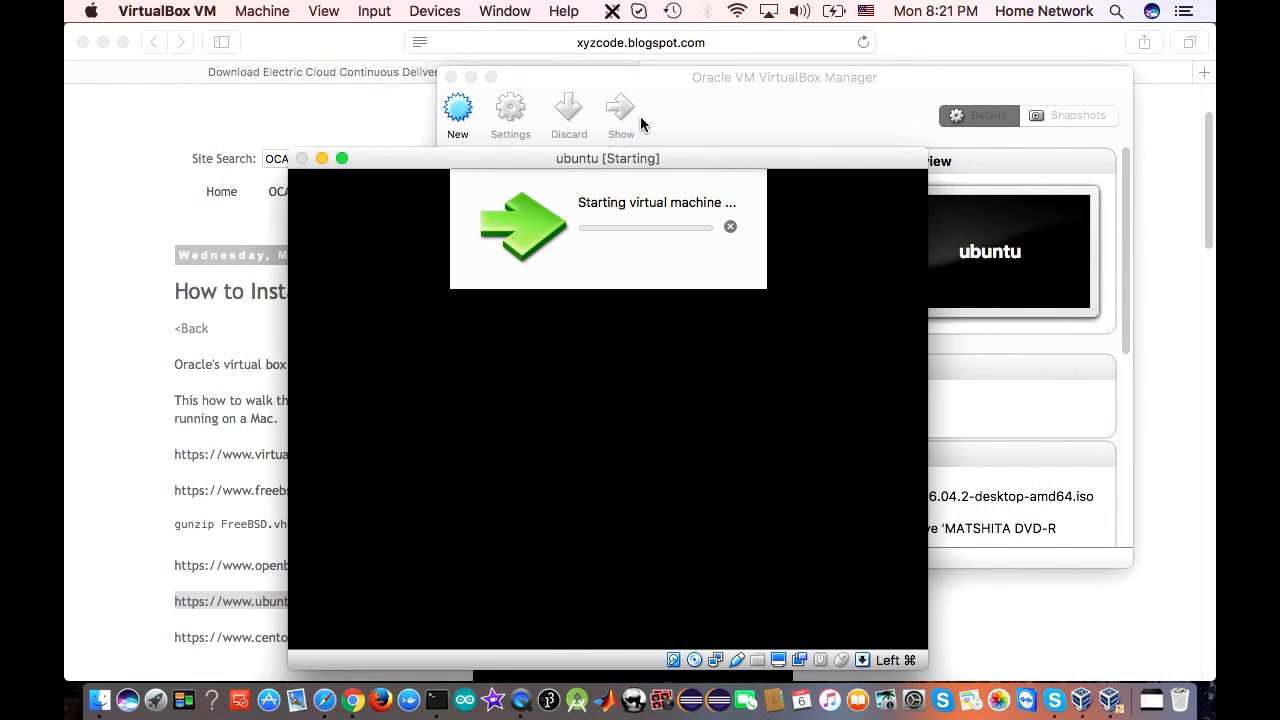
{"action": "left_click", "coordinate": [664, 78]}
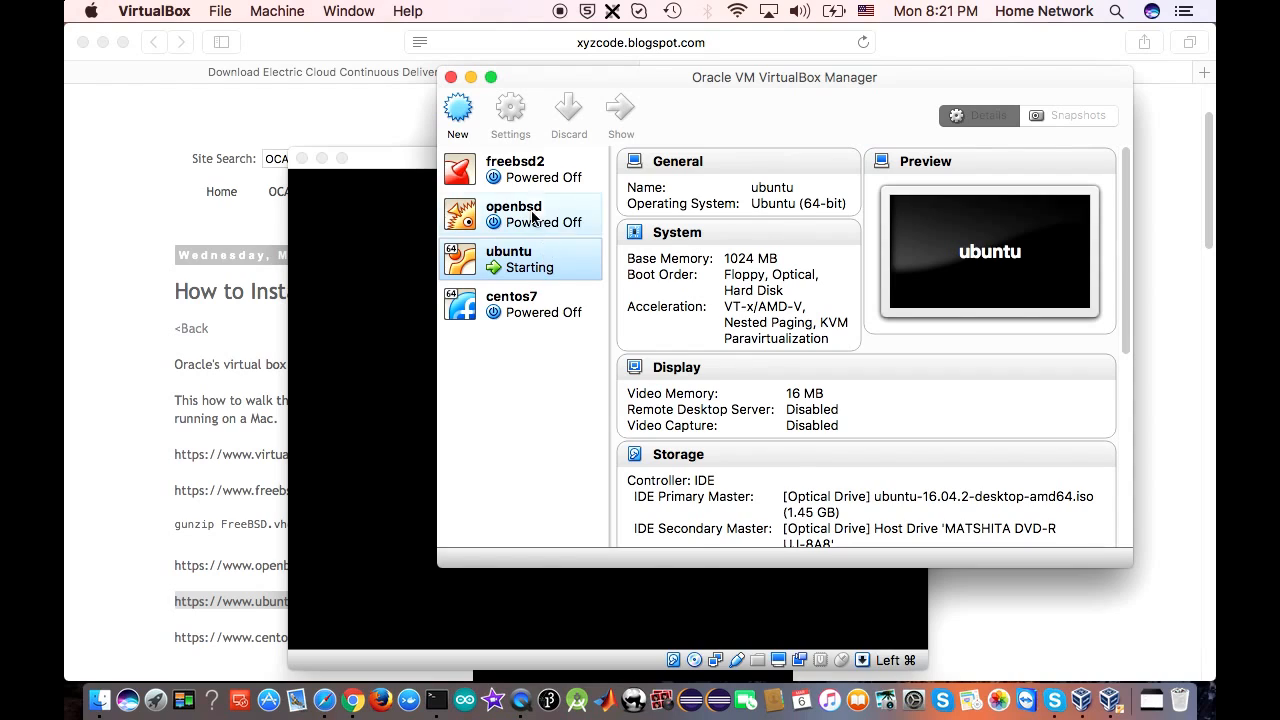
{"action": "left_click", "coordinate": [512, 110]}
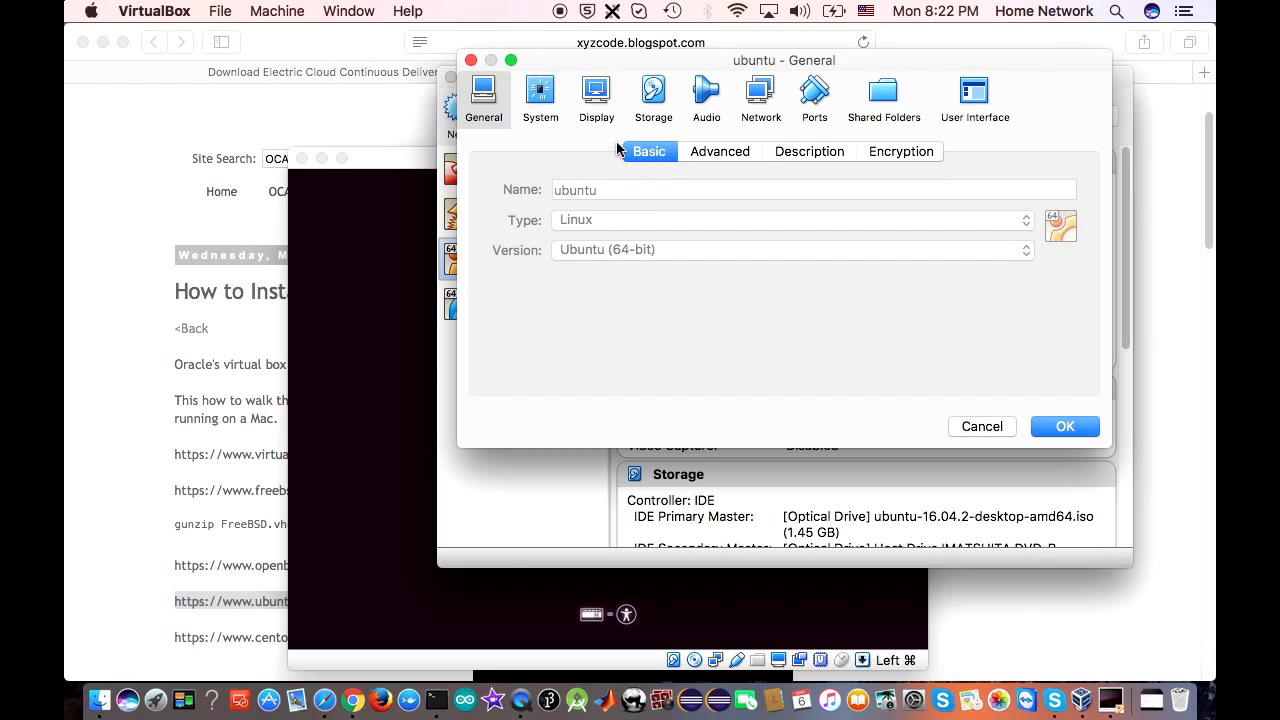
{"action": "left_click", "coordinate": [652, 95]}
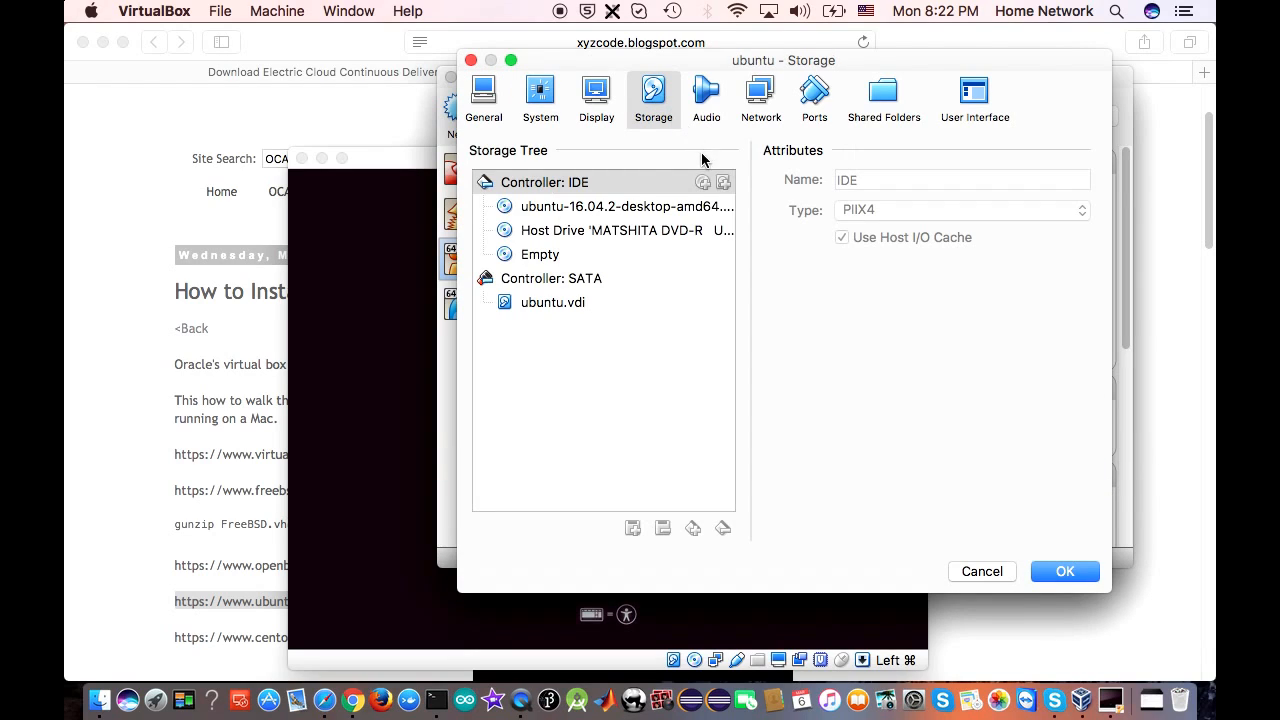
{"action": "left_click", "coordinate": [571, 308]}
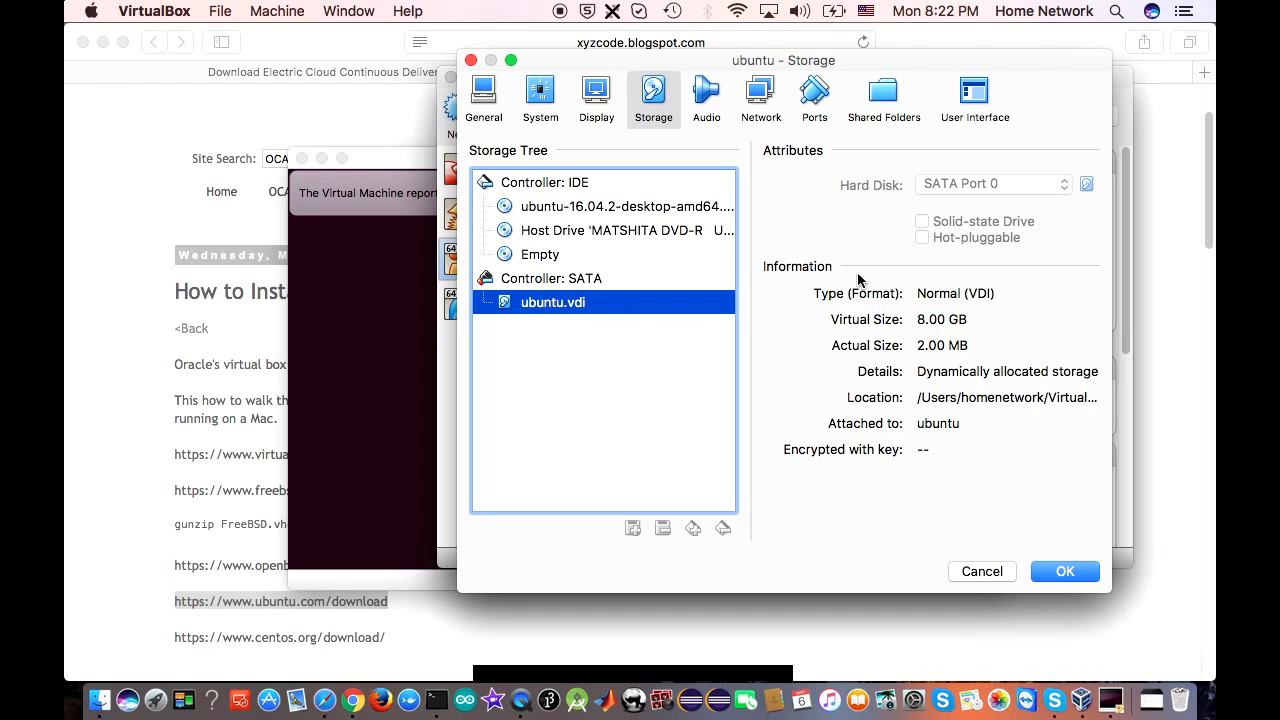
Review the ubuntu VM's System settings: 1024 MB memory and one CPU at 100% cap
{"action": "left_click", "coordinate": [546, 106]}
{"action": "left_click", "coordinate": [386, 282]}
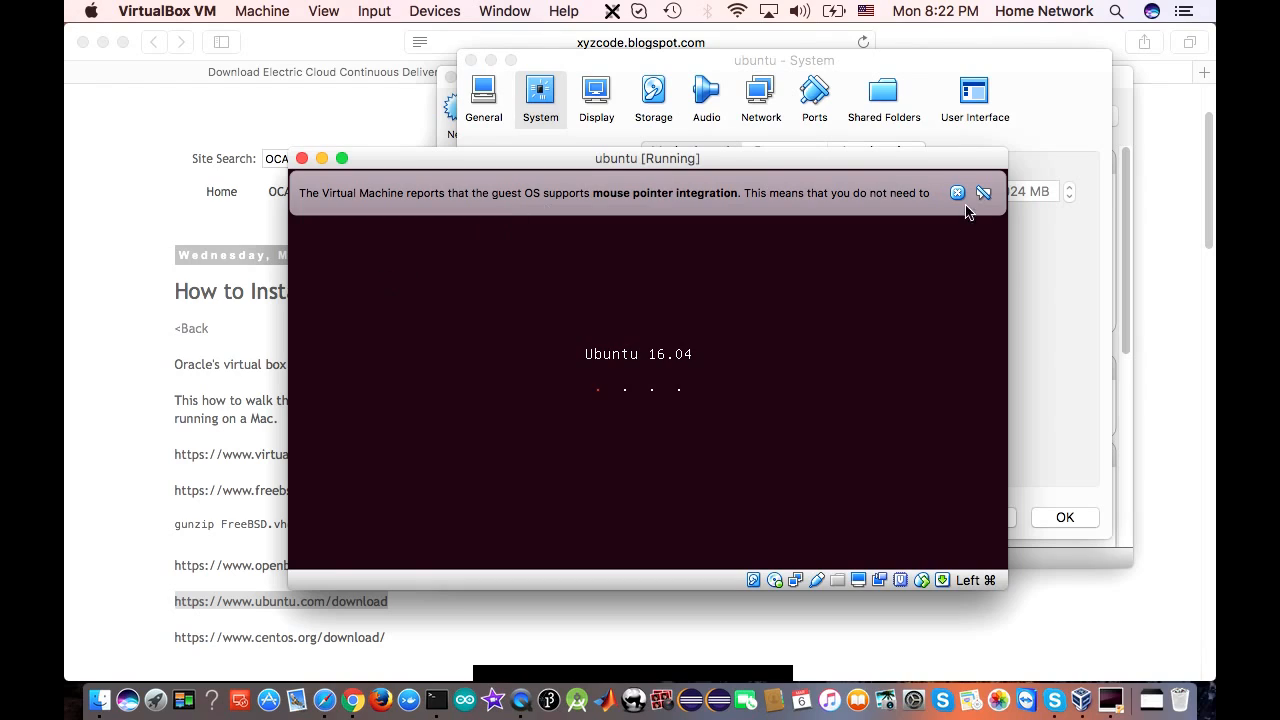
{"action": "left_click", "coordinate": [1043, 119]}
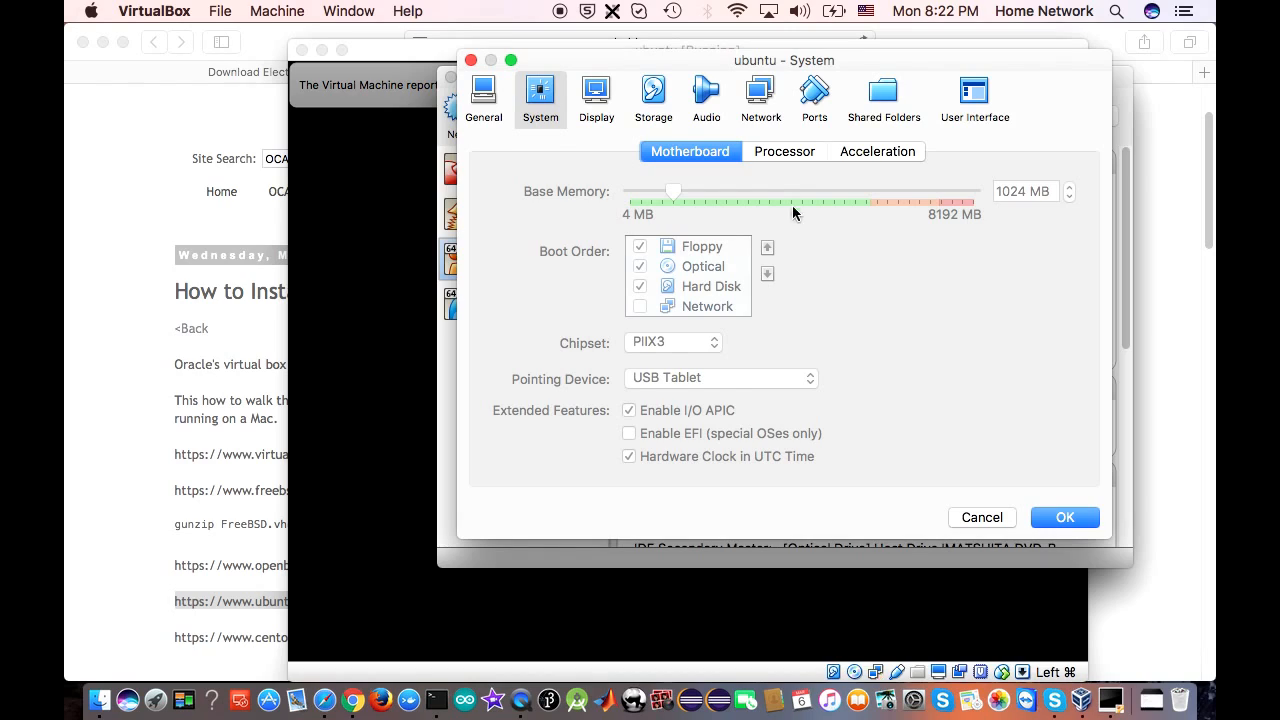
{"action": "left_click", "coordinate": [779, 152]}
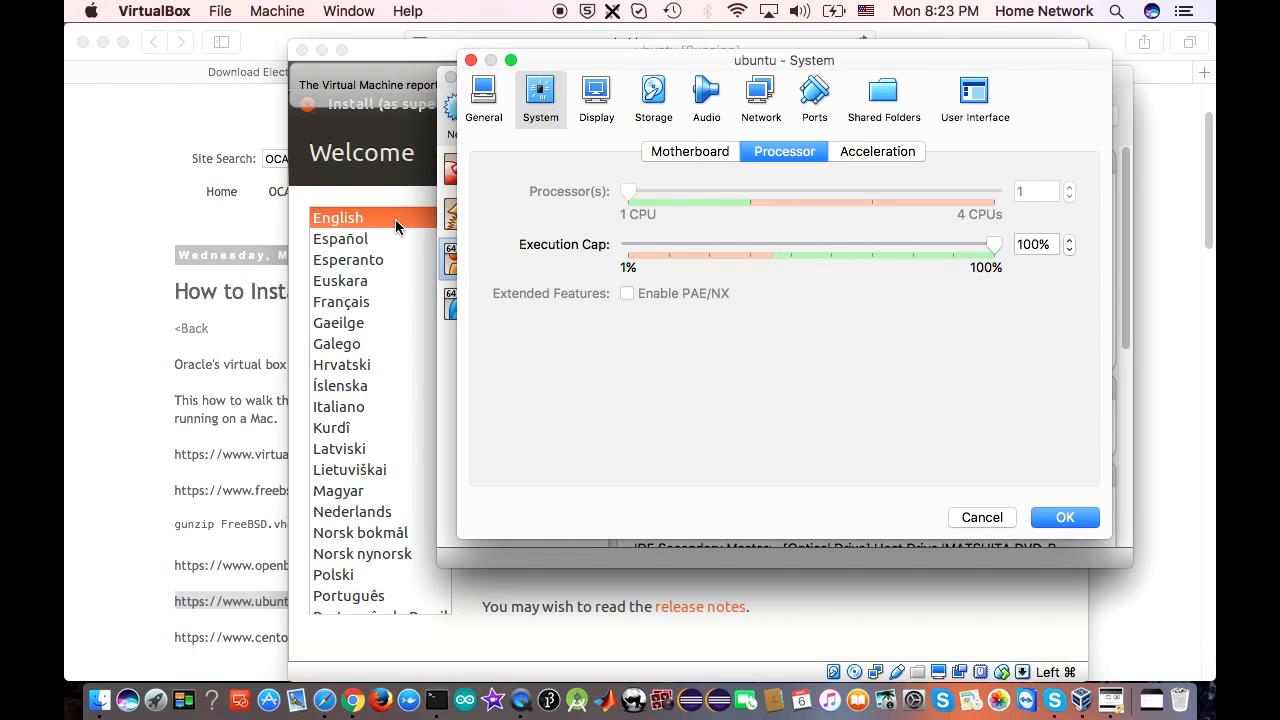
{"action": "left_click", "coordinate": [471, 60]}
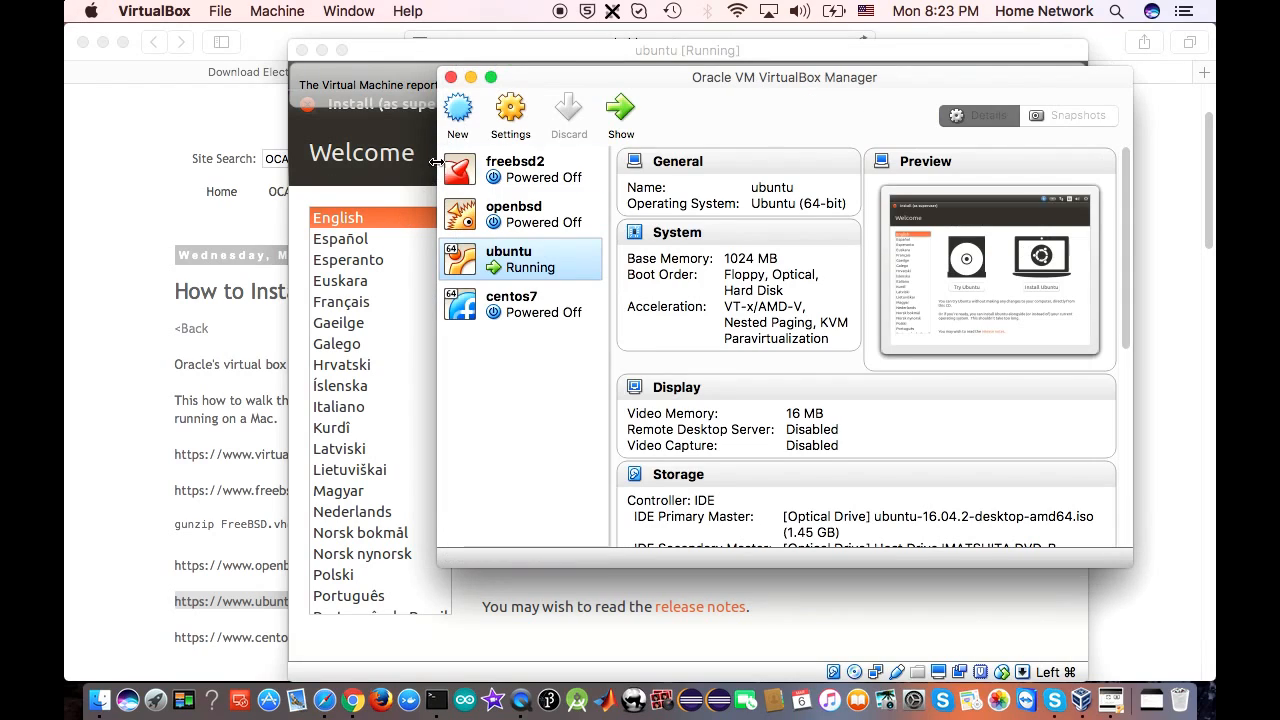
Boot the VM into the Try Ubuntu live session, then recheck the processor settings
{"action": "left_click", "coordinate": [386, 221]}
{"action": "left_click", "coordinate": [613, 432]}
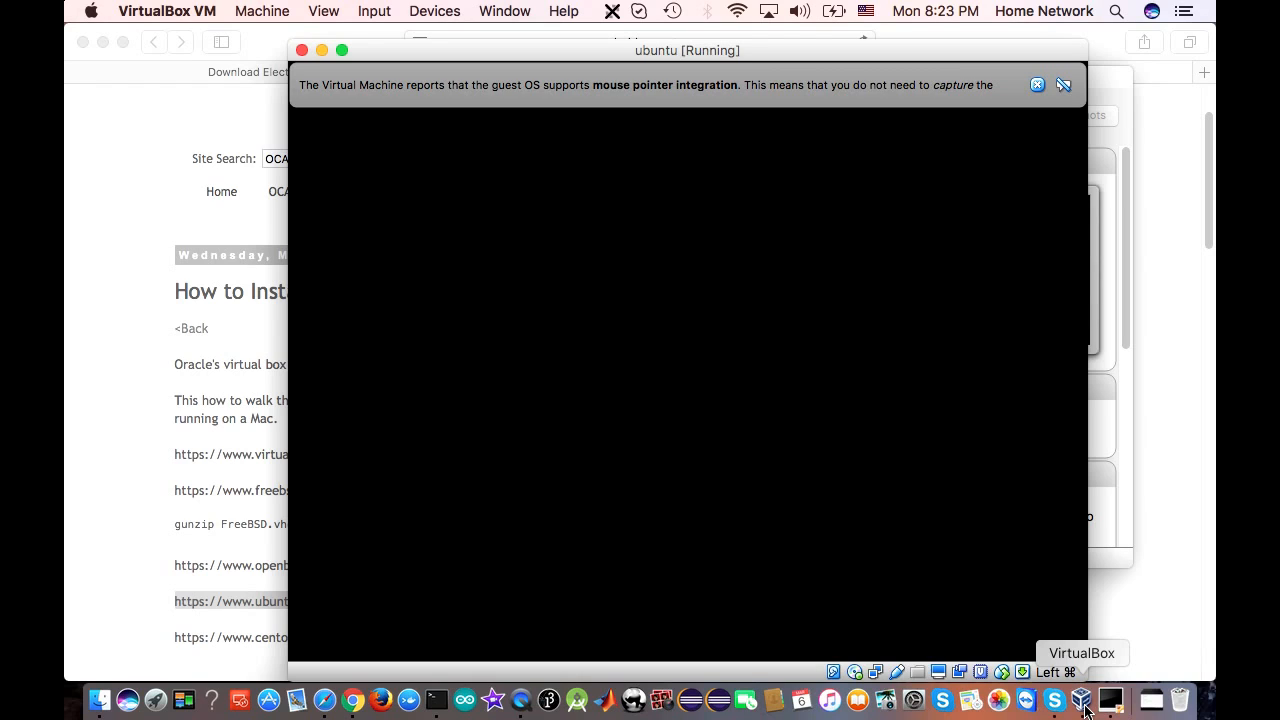
{"action": "left_click", "coordinate": [1085, 705]}
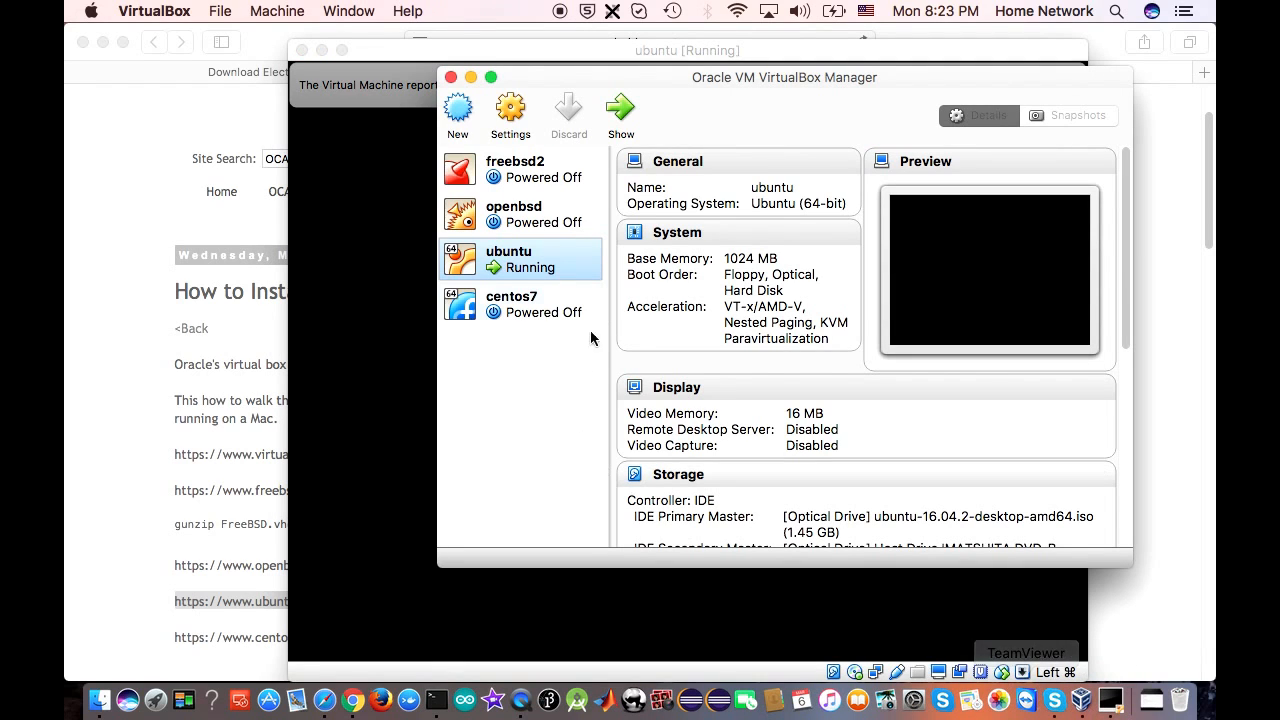
{"action": "left_click", "coordinate": [512, 115]}
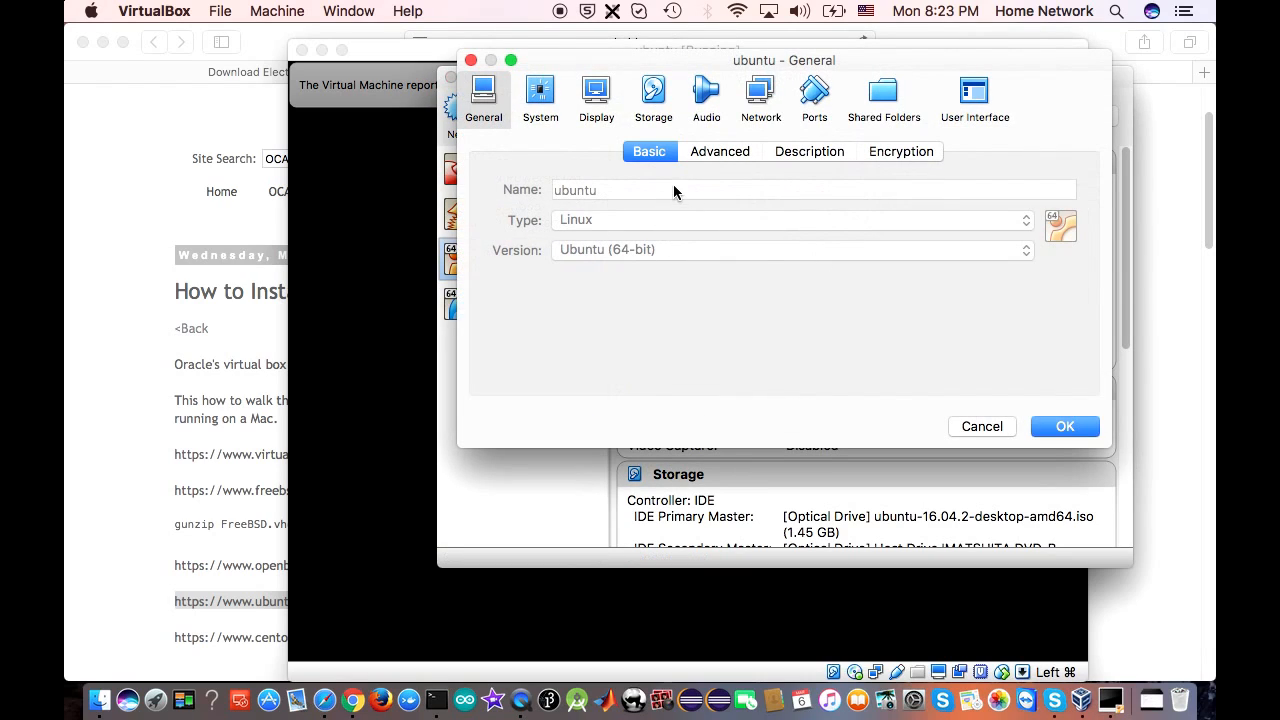
{"action": "left_click", "coordinate": [542, 103]}
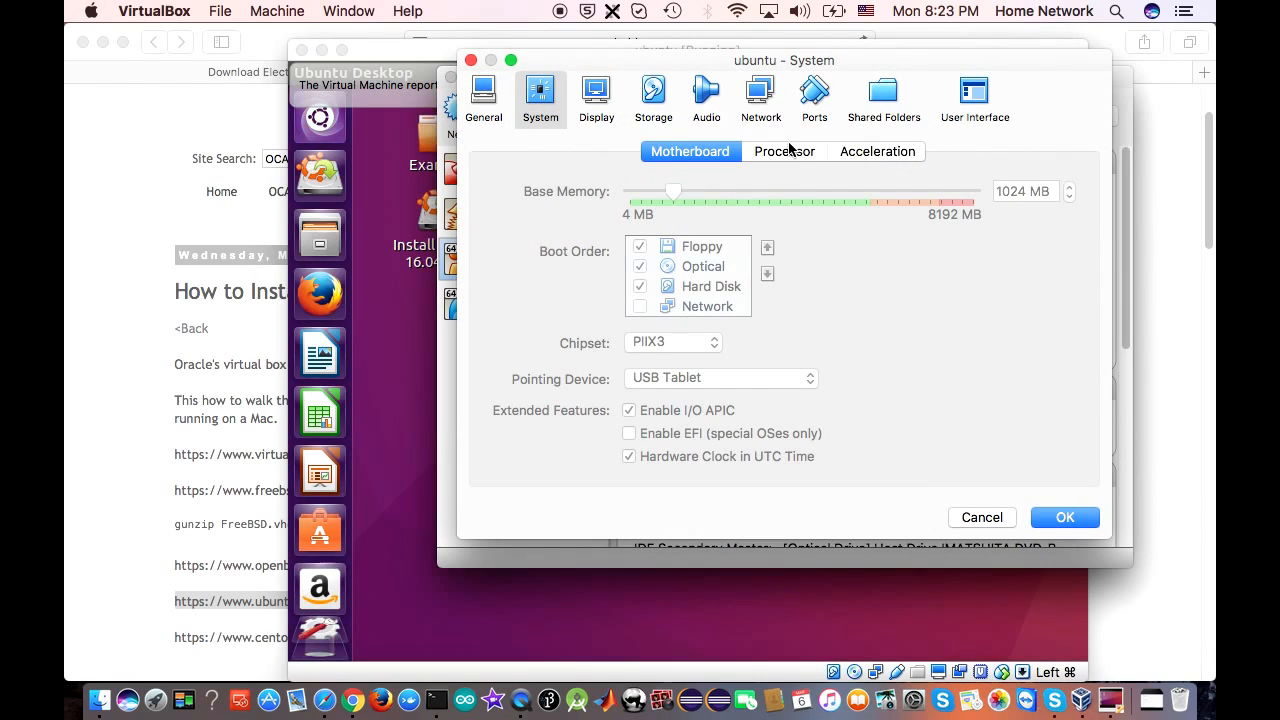
{"action": "left_click", "coordinate": [787, 151]}
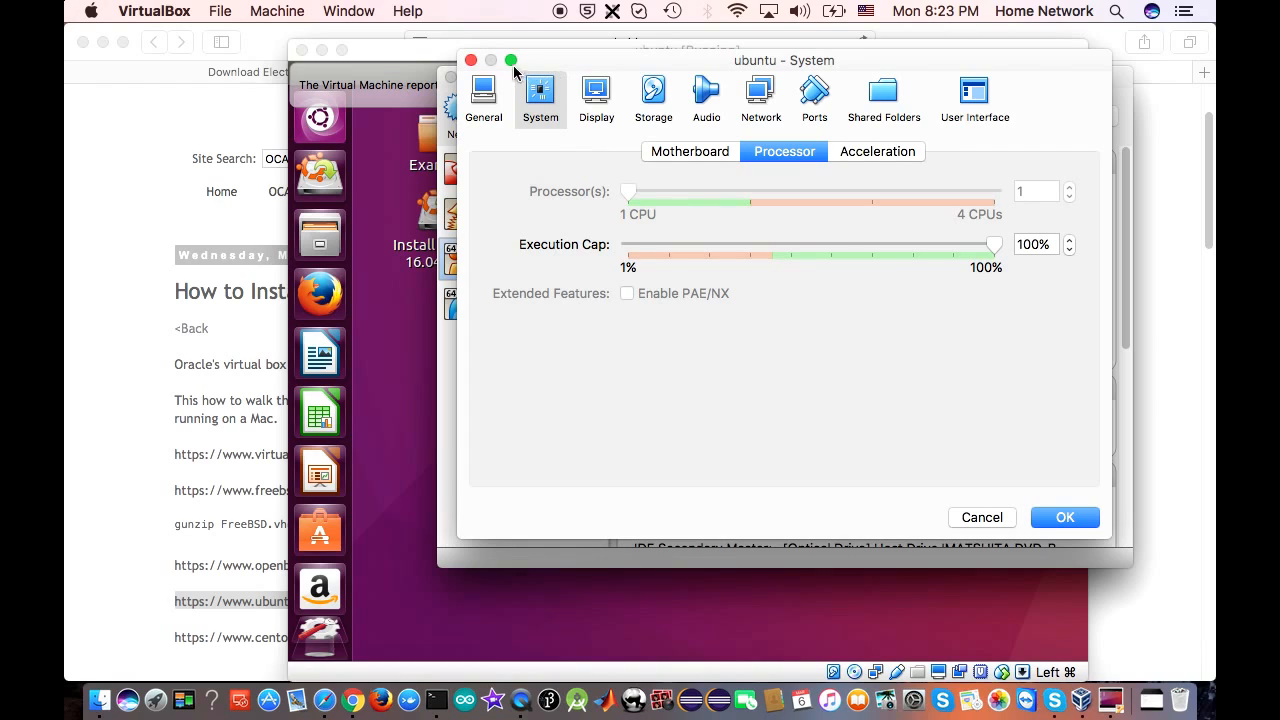
{"action": "left_click", "coordinate": [471, 60]}
Return to the Ubuntu guest desktop and launch Firefox from the launcher
{"action": "left_click", "coordinate": [381, 195]}
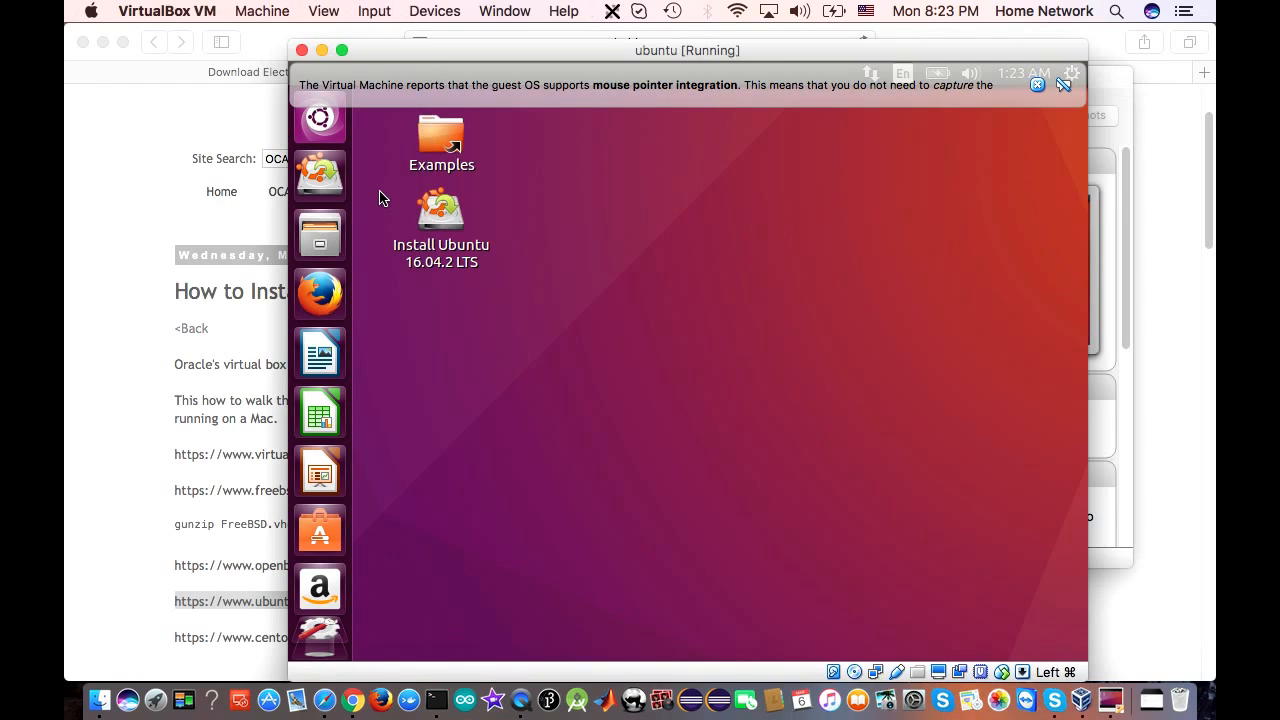
{"action": "left_click", "coordinate": [320, 292]}
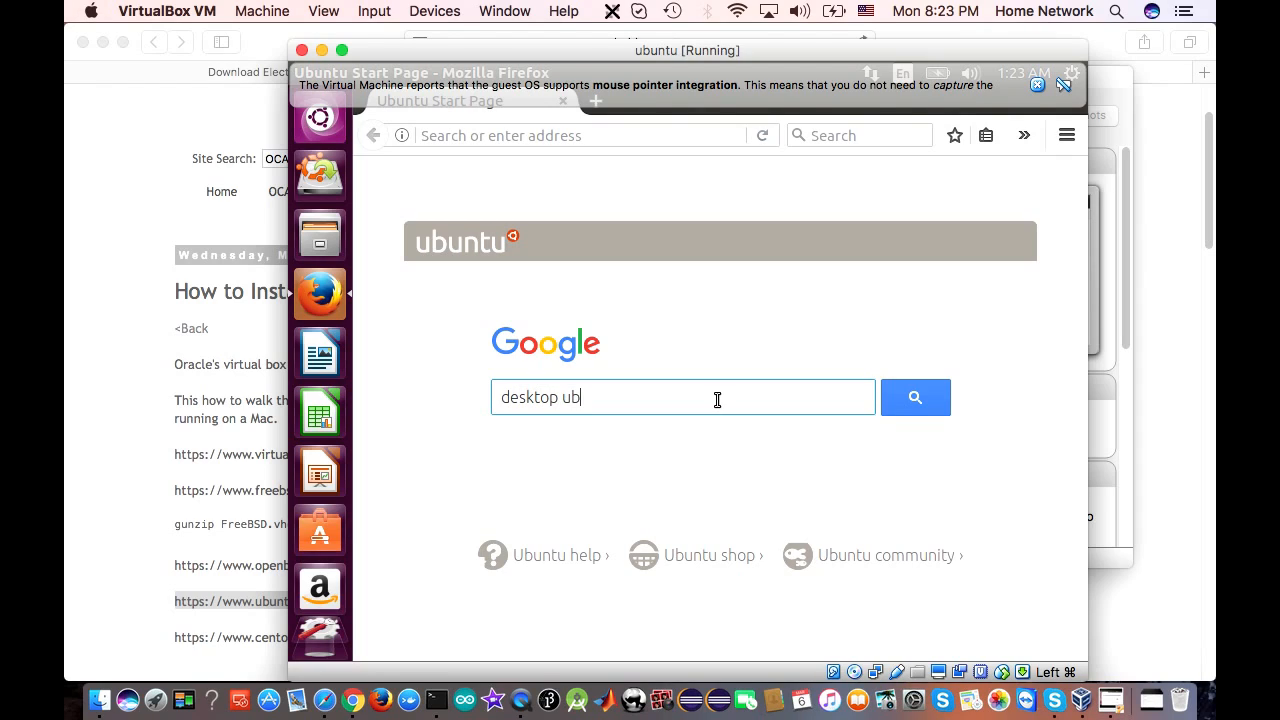
Run the Google search for 'desktop ubuntu' and open the Download Ubuntu Desktop result
{"action": "type", "text": "u"}
{"action": "key", "text": "Return"}
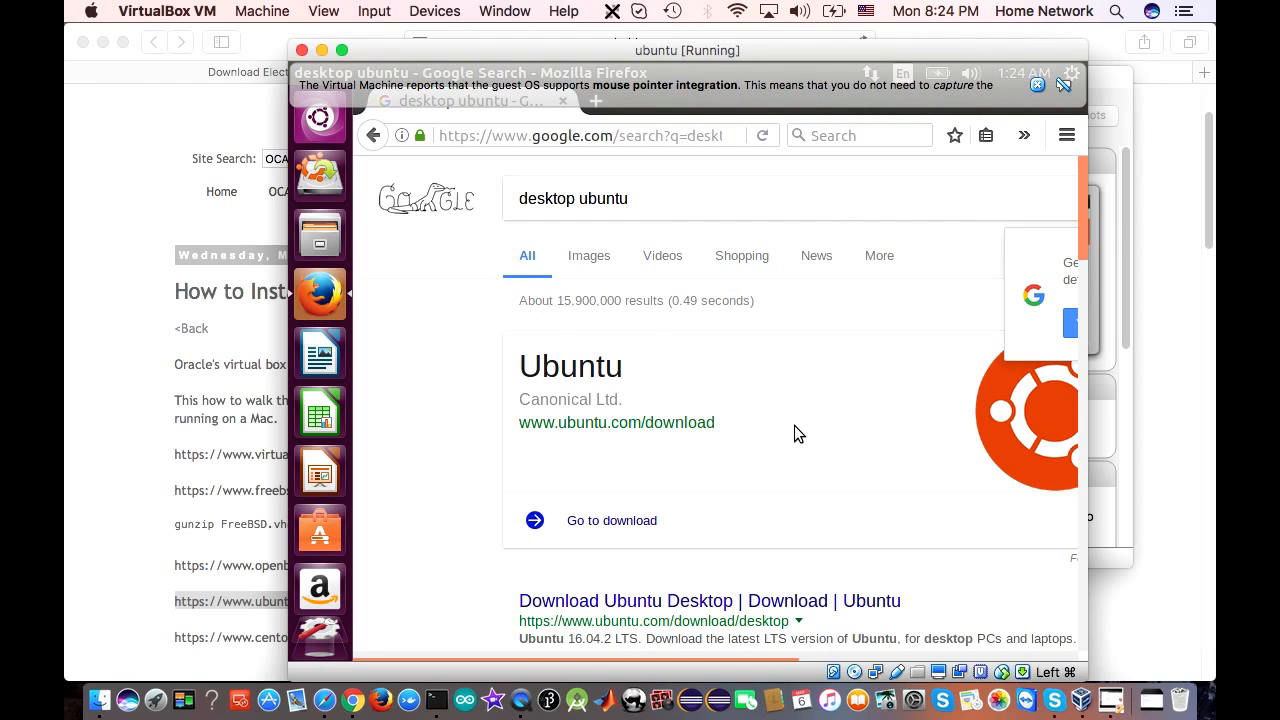
{"action": "scroll", "coordinate": [794, 425], "scroll_direction": "down", "scroll_amount": 8}
{"action": "left_click", "coordinate": [597, 215]}
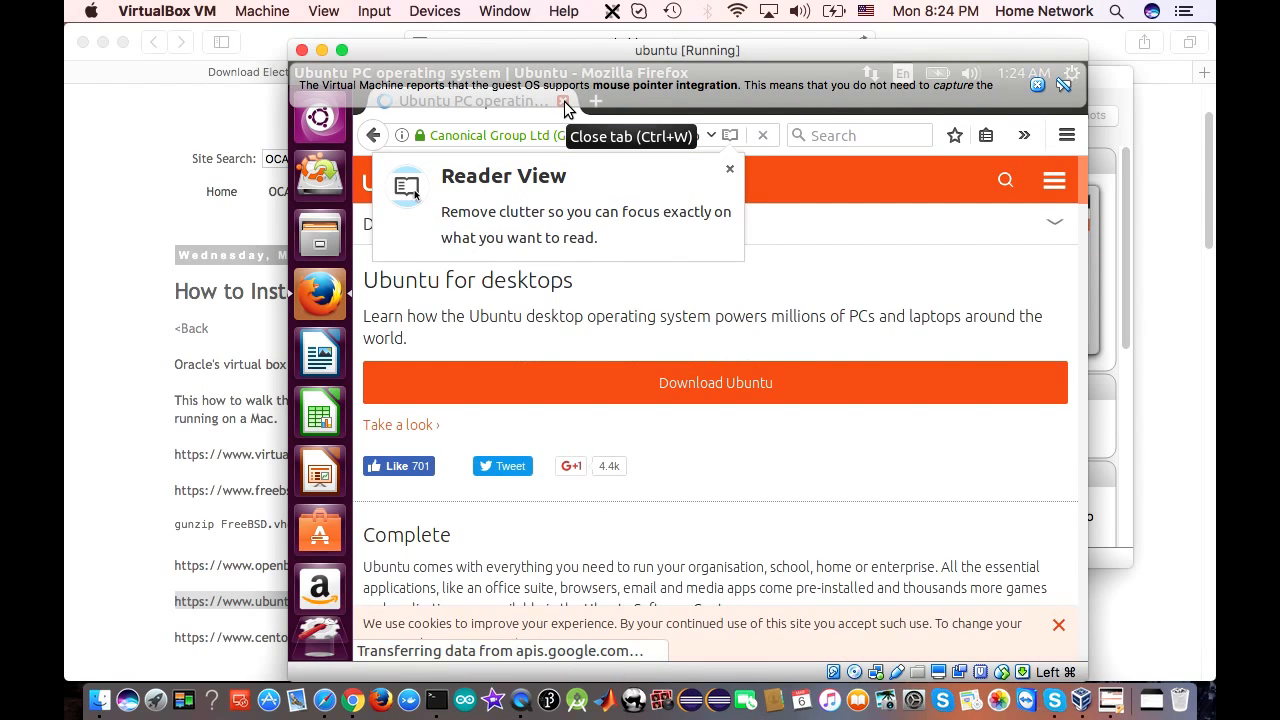
Dismiss the mouse integration notification and close Firefox
{"action": "mouse_move", "coordinate": [565, 100]}
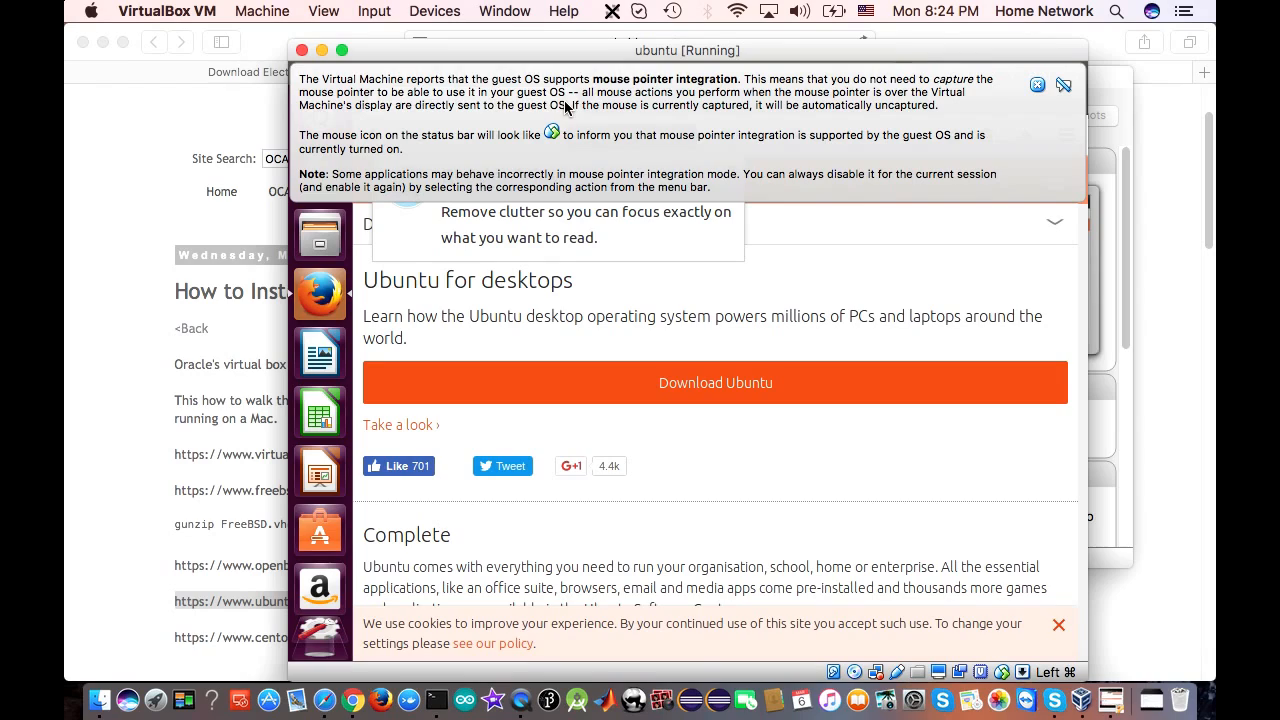
{"action": "left_click", "coordinate": [1038, 87]}
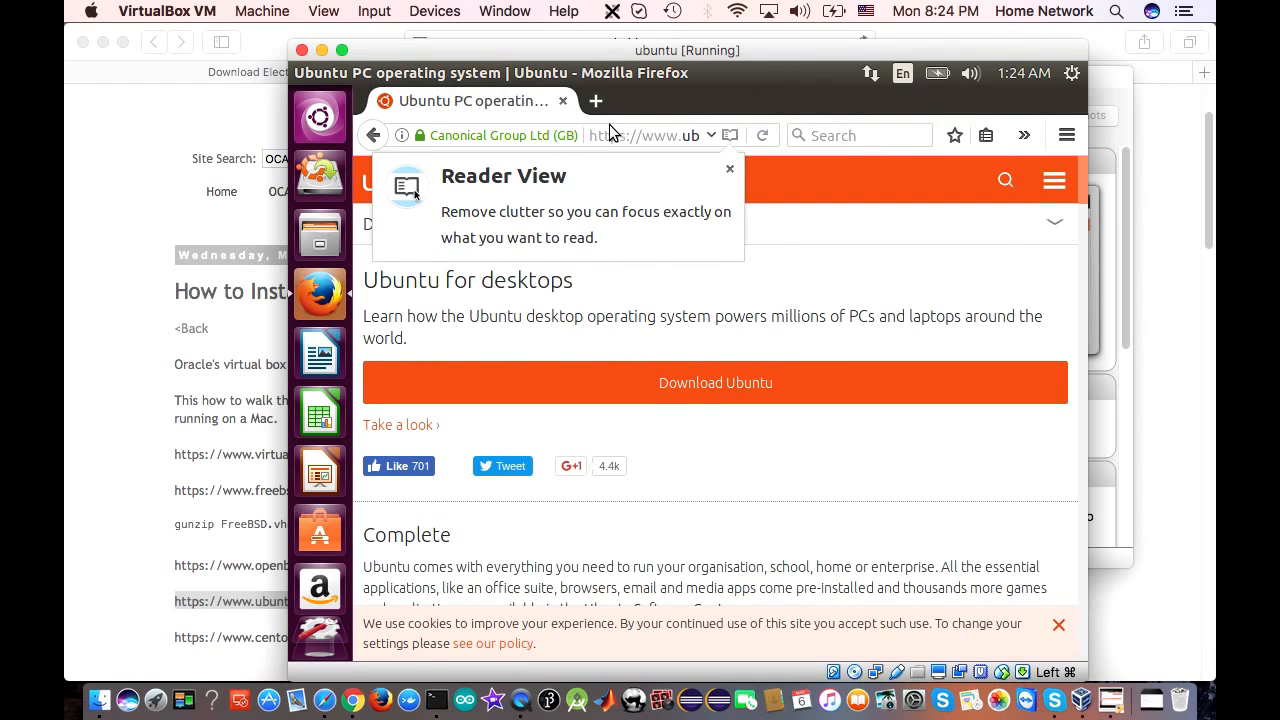
{"action": "left_click", "coordinate": [563, 102]}
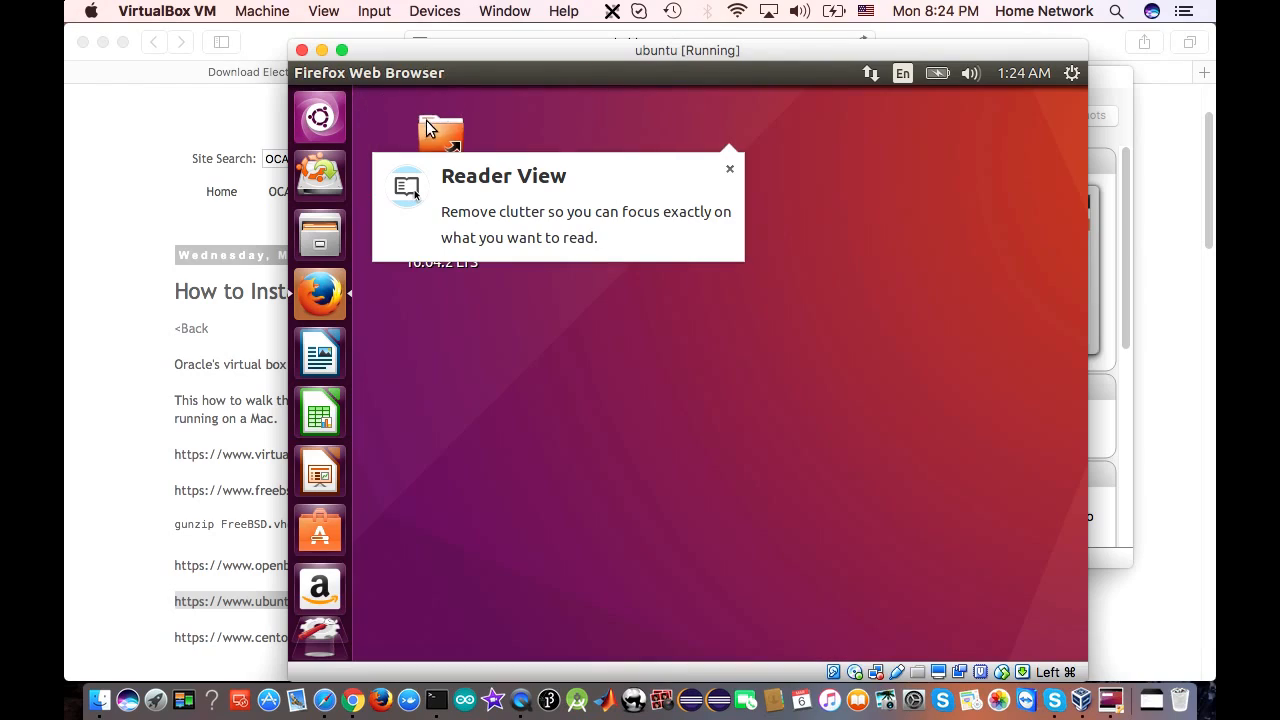
Launch LibreOffice Writer and type 'Office goodie' at the top of a new page
{"action": "left_click", "coordinate": [322, 360]}
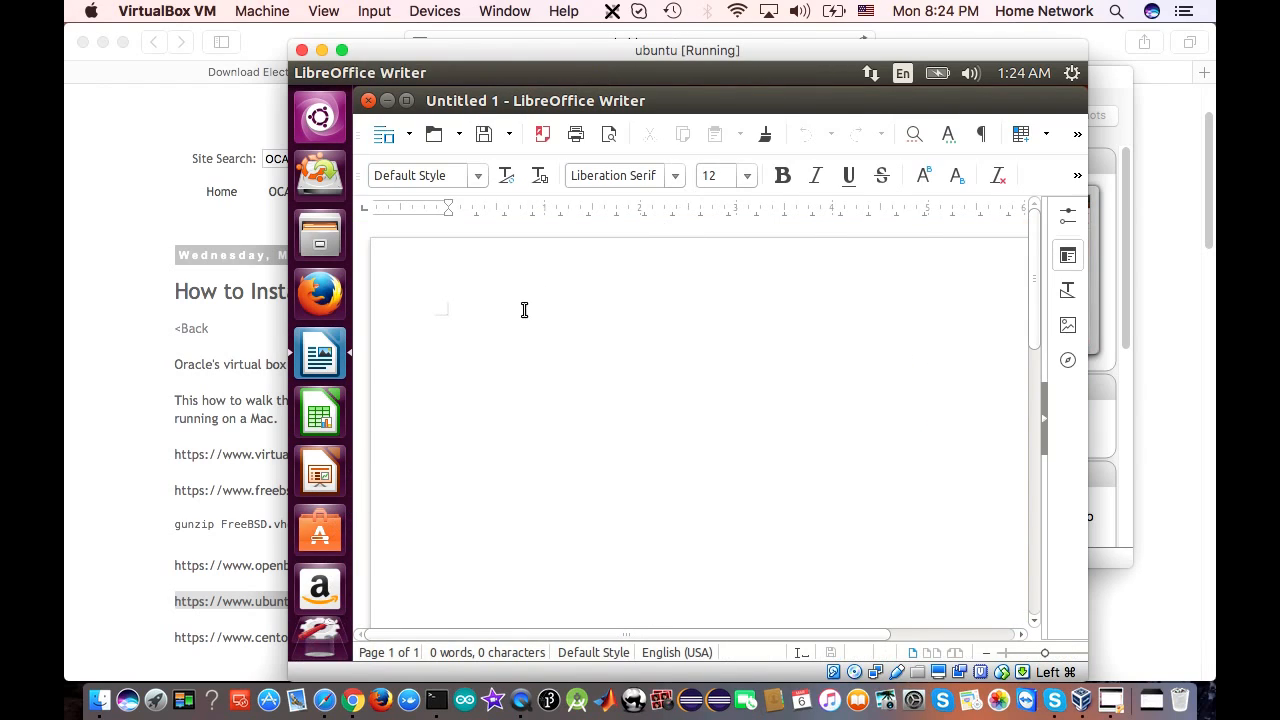
{"action": "left_click", "coordinate": [524, 310]}
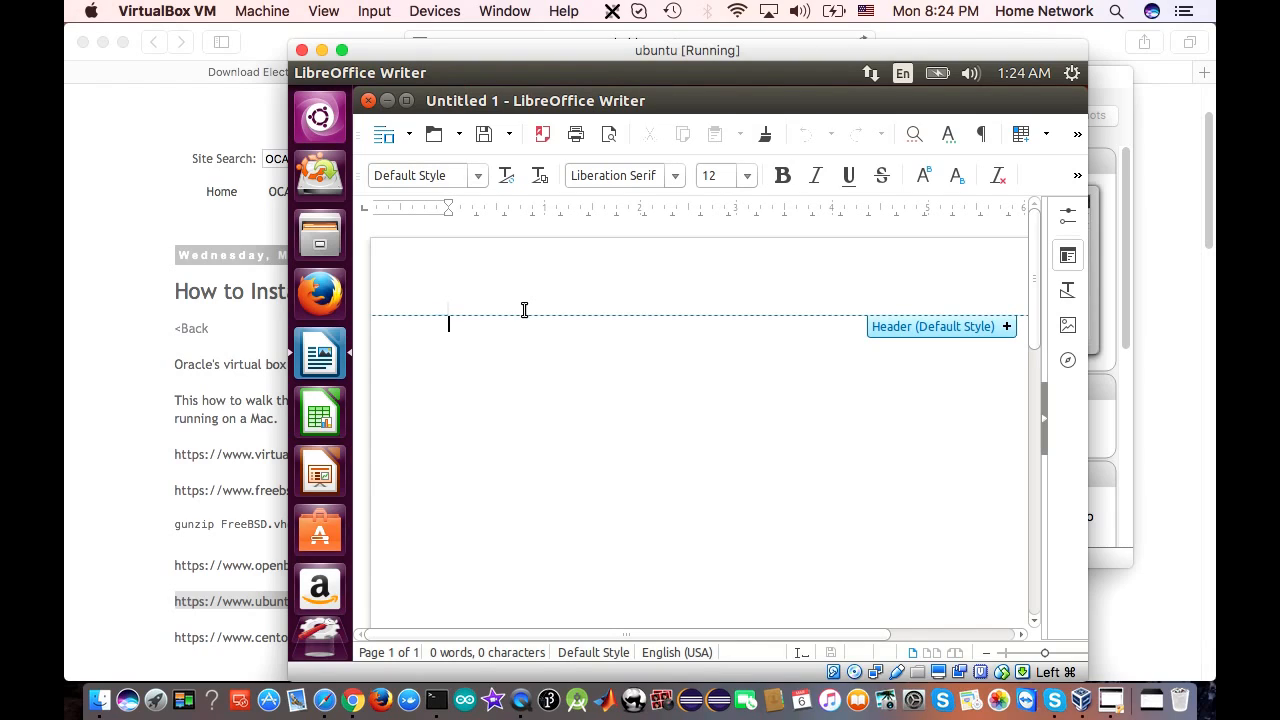
{"action": "type", "text": "Office"}
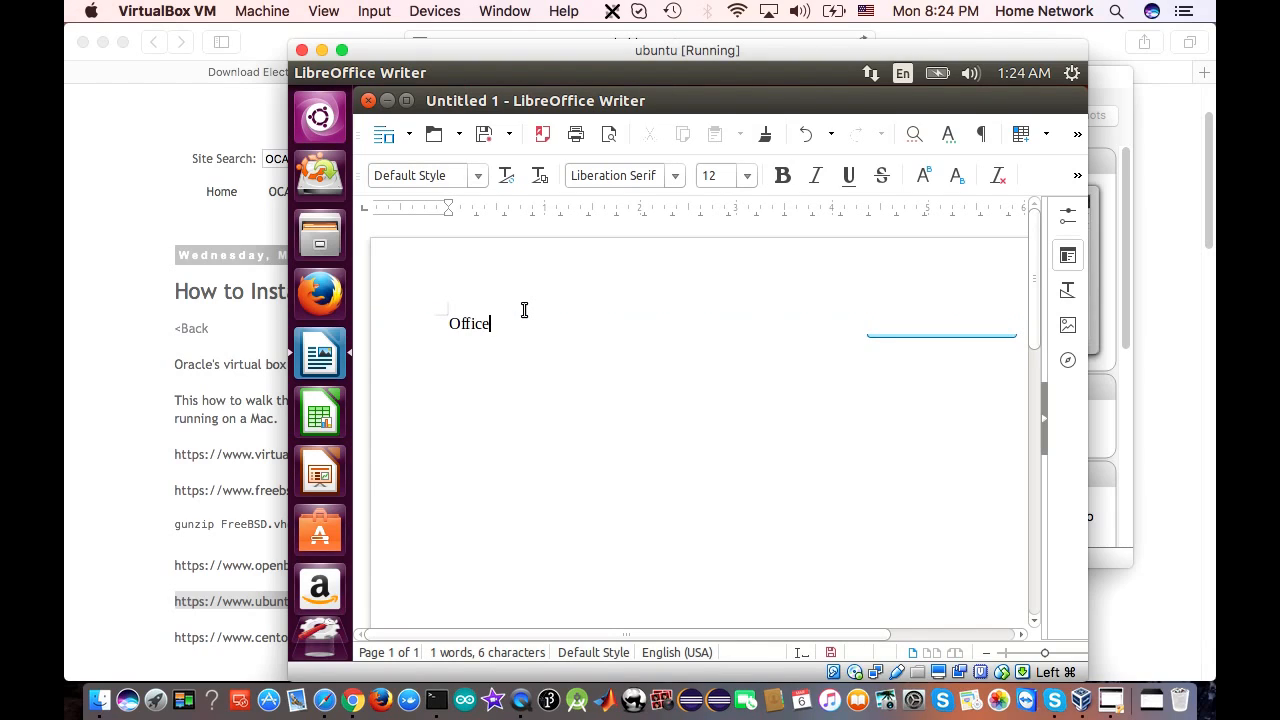
{"action": "type", "text": " goodie"}
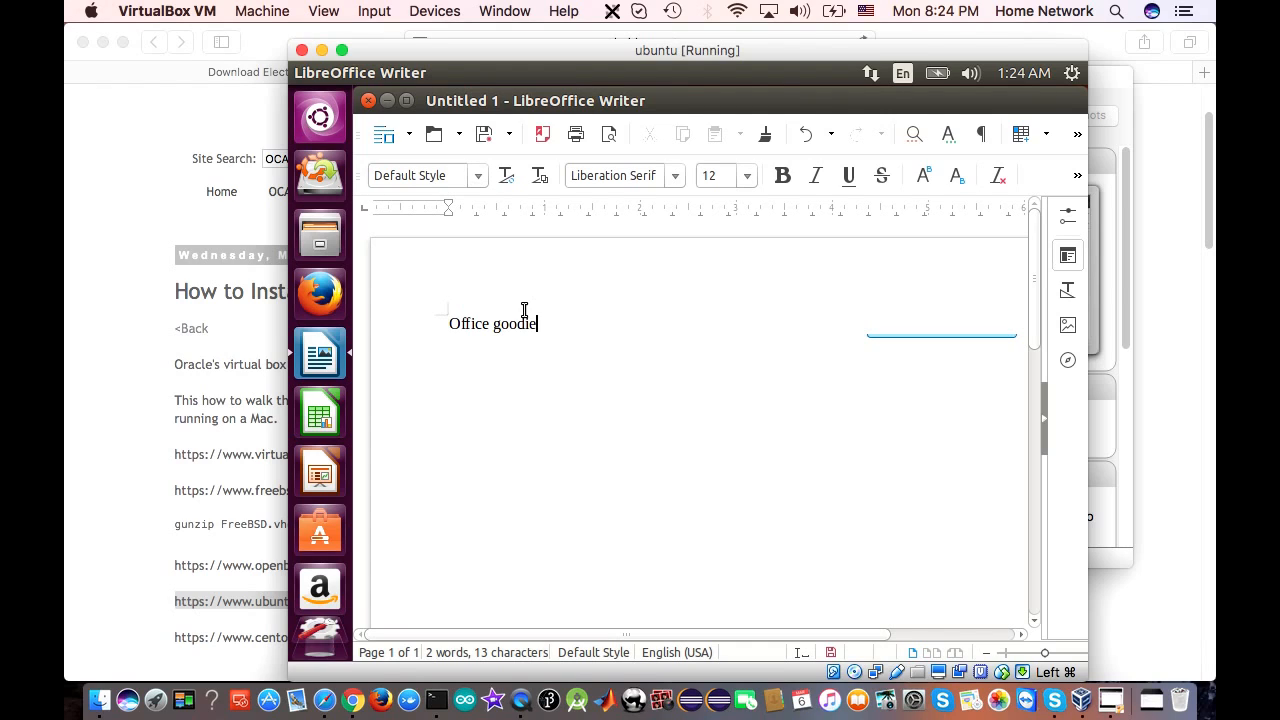
{"action": "key", "text": "super+s"}
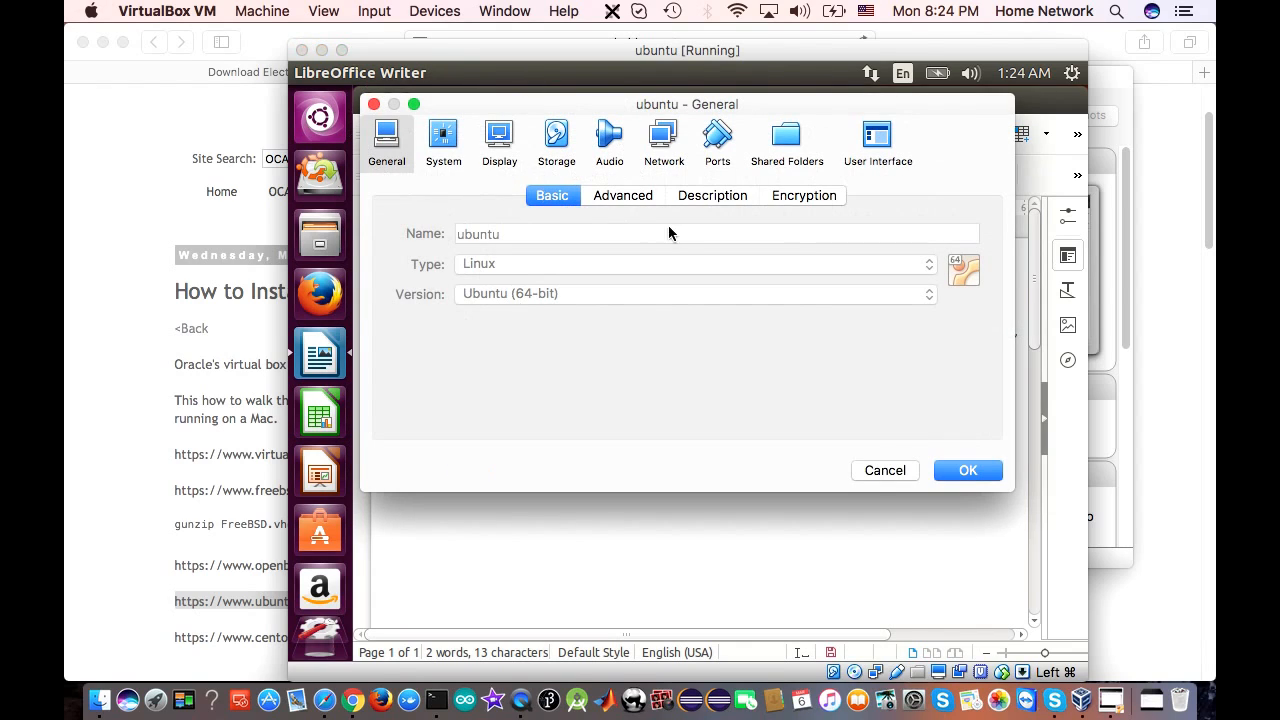
{"action": "left_click", "coordinate": [884, 471]}
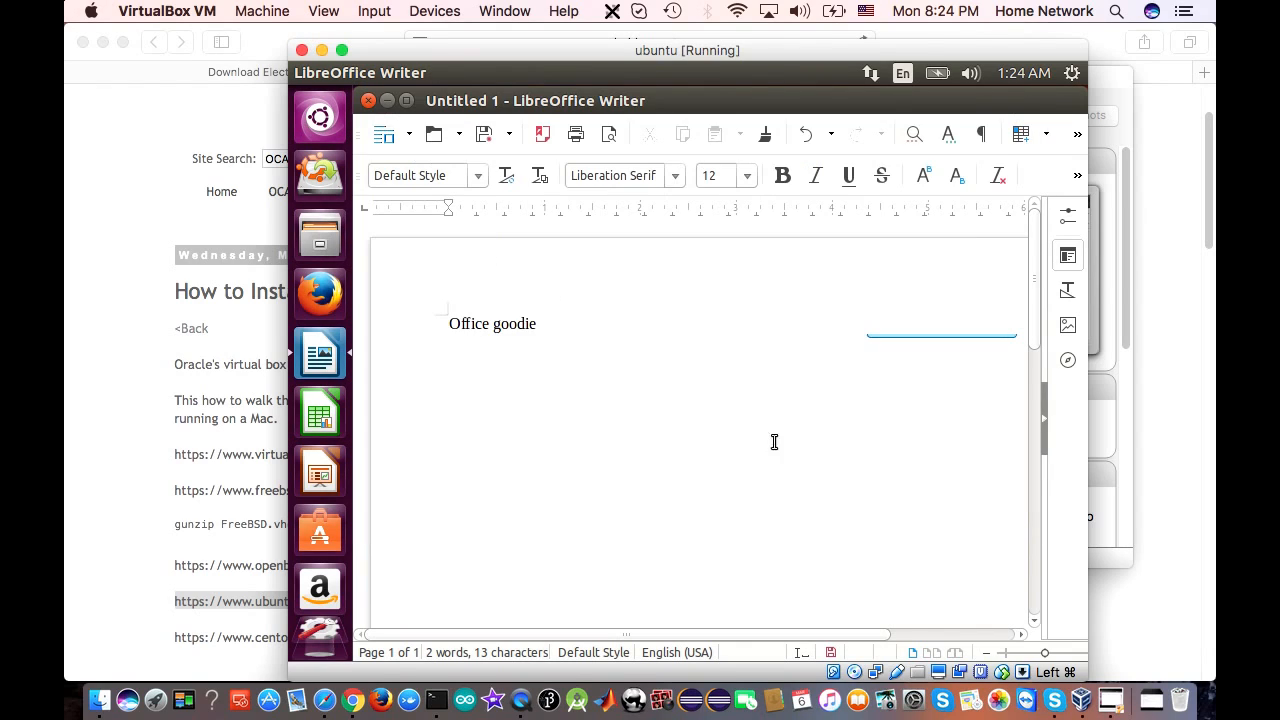
Open and cancel the New menu and Save As dialog, then close Writer without saving
{"action": "left_click", "coordinate": [409, 134]}
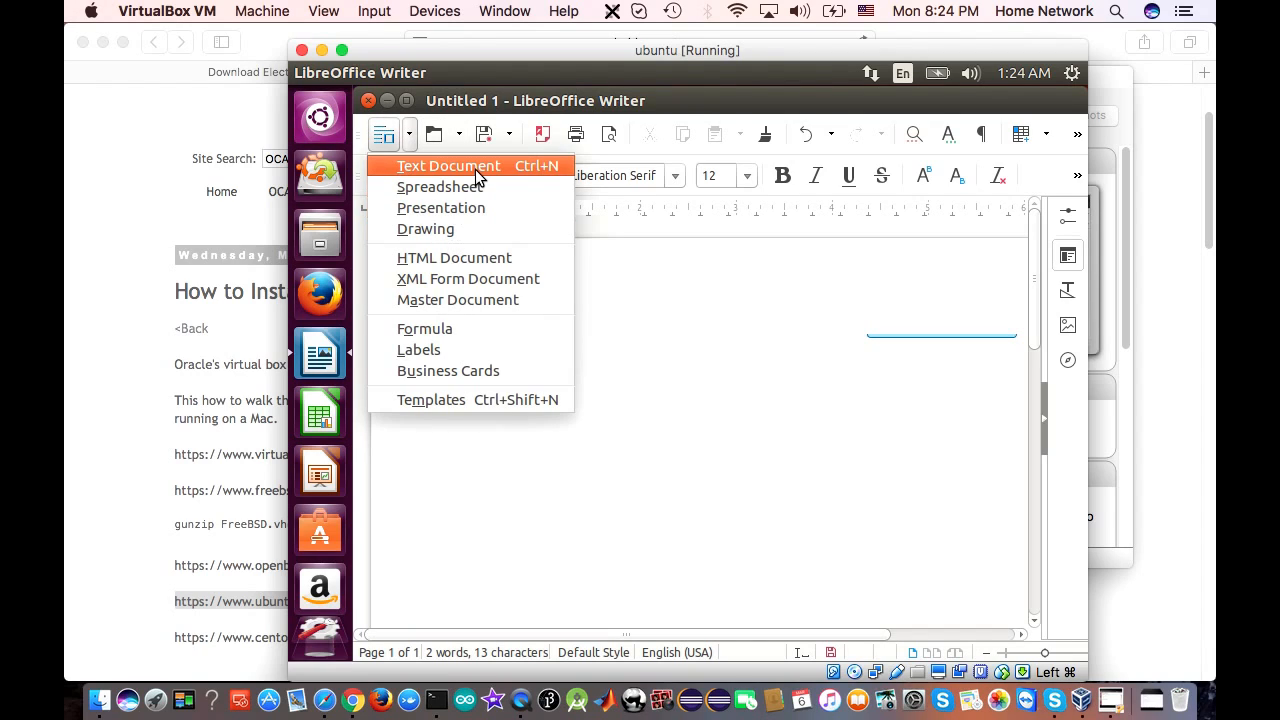
{"action": "left_click", "coordinate": [648, 360]}
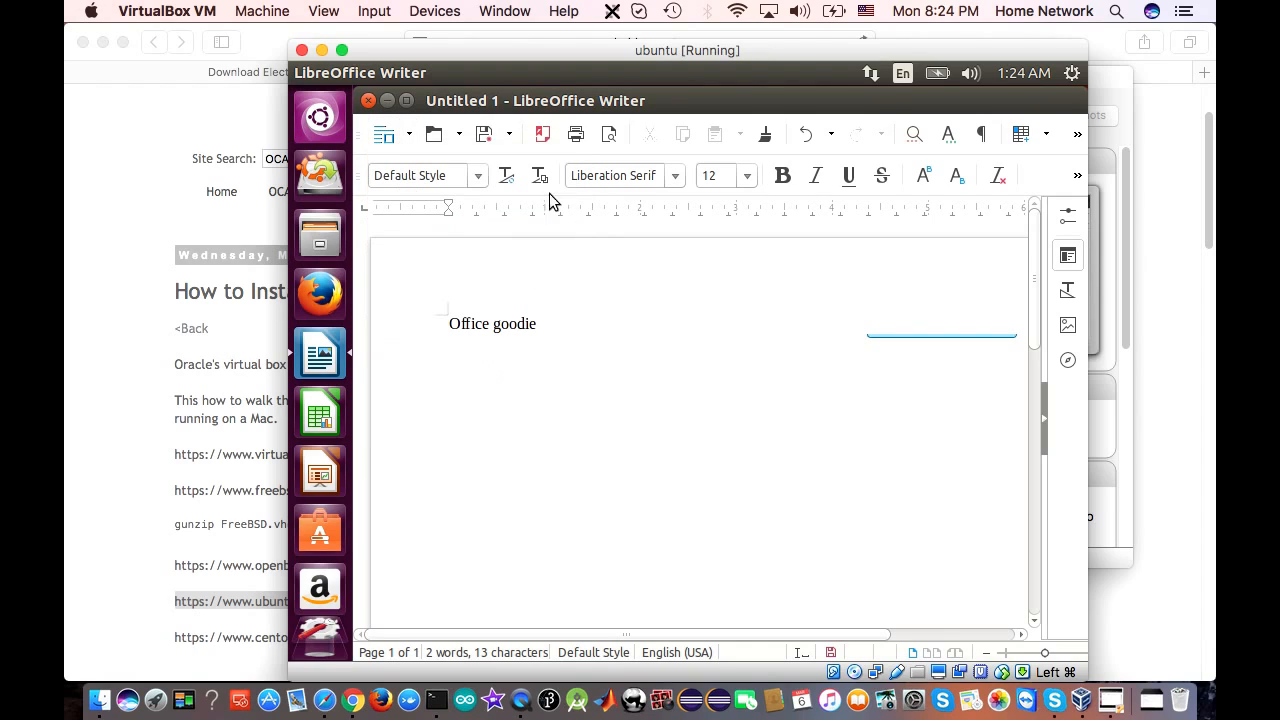
{"action": "left_click", "coordinate": [510, 136]}
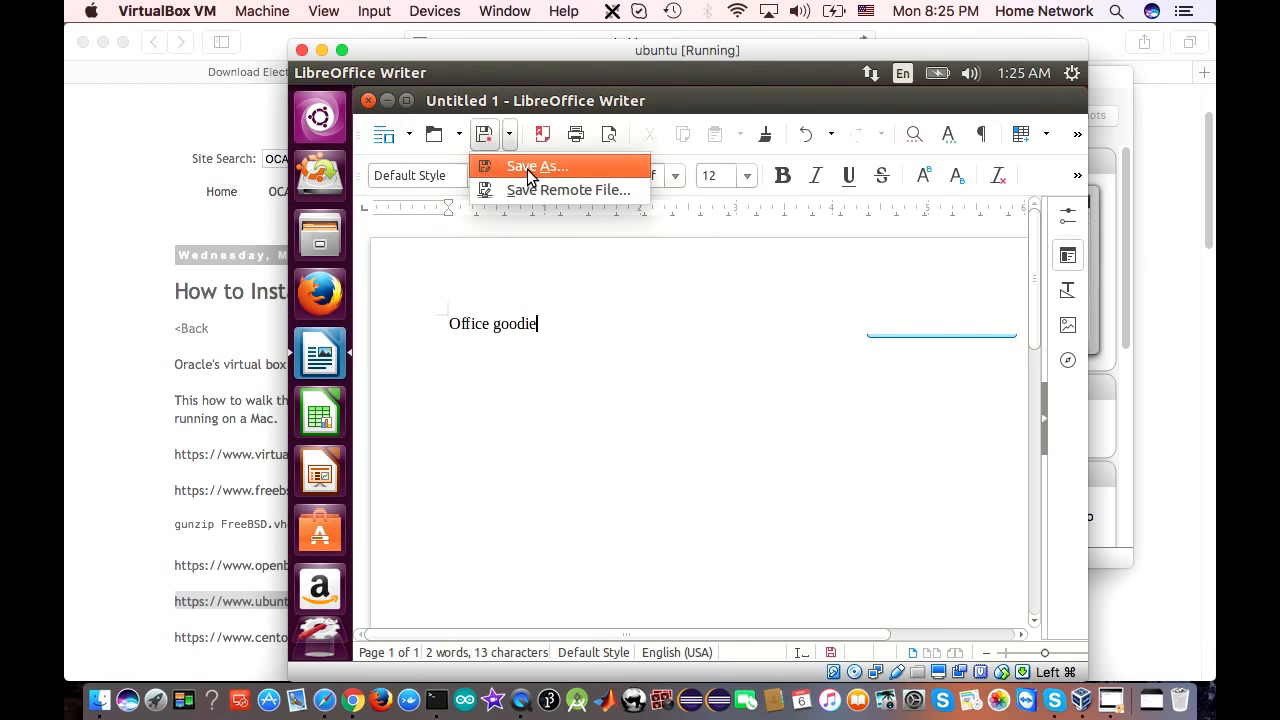
{"action": "left_click", "coordinate": [530, 168]}
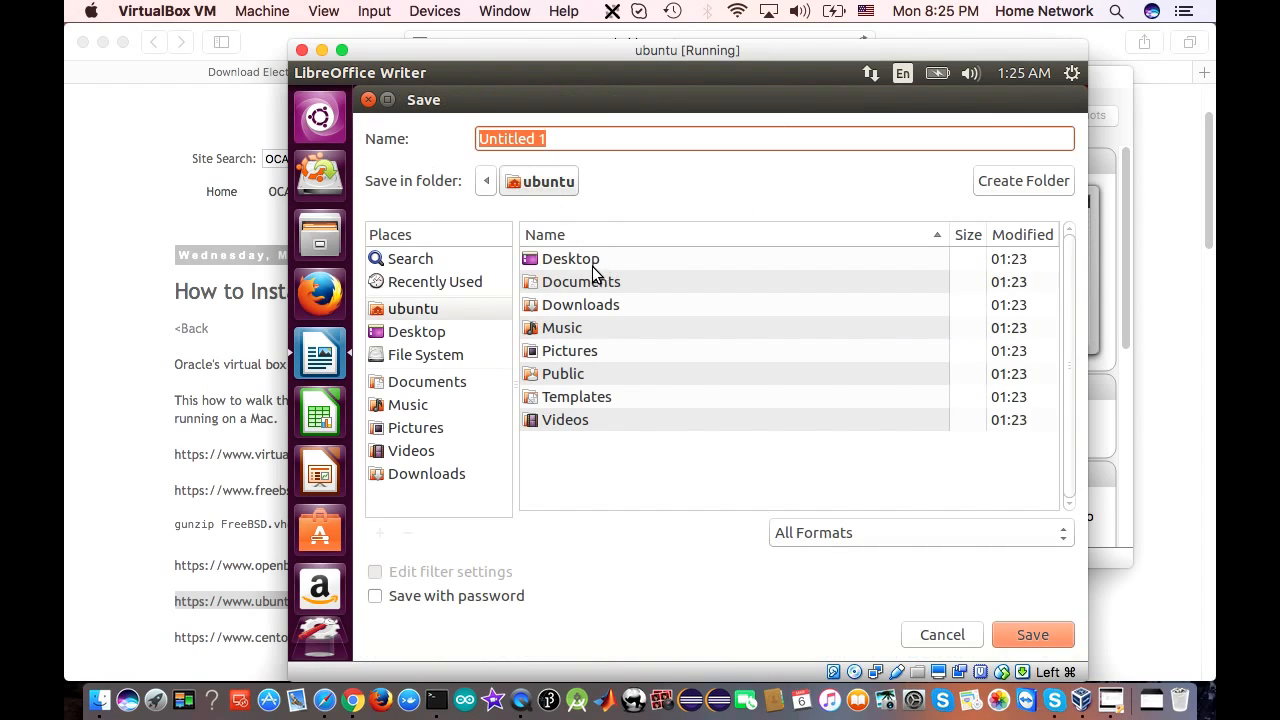
{"action": "left_click", "coordinate": [947, 642]}
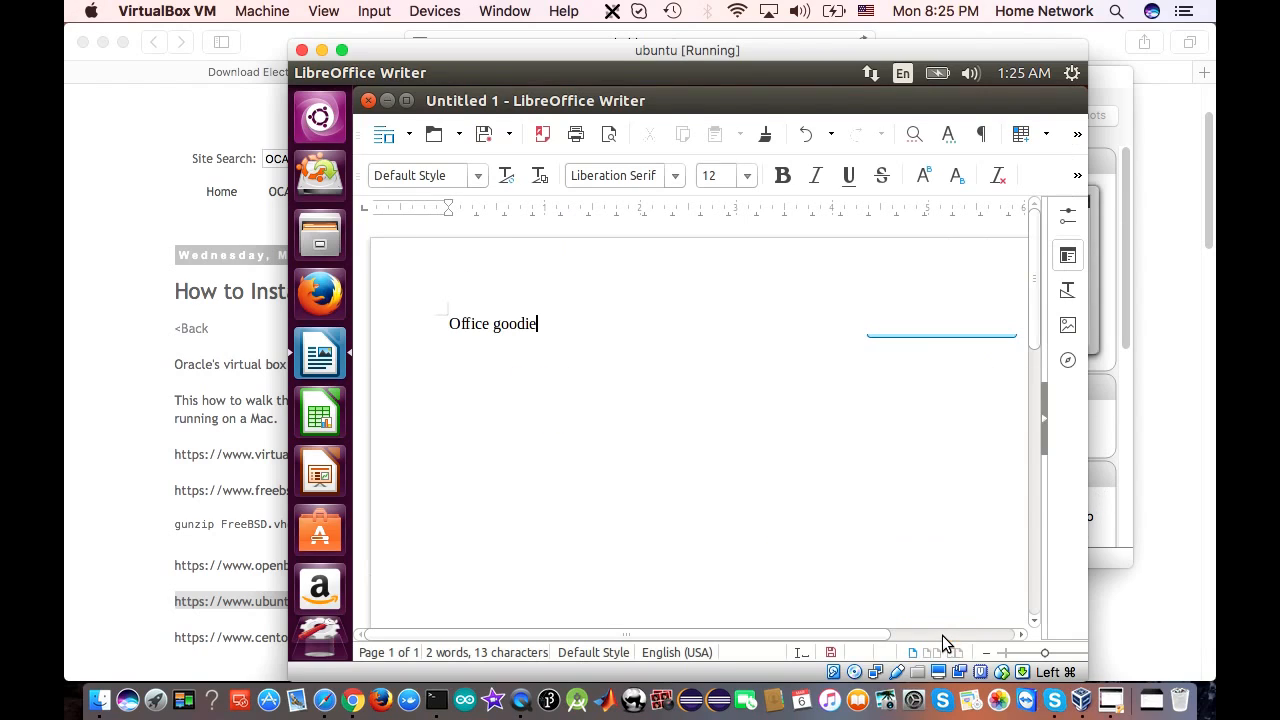
{"action": "left_click", "coordinate": [368, 101]}
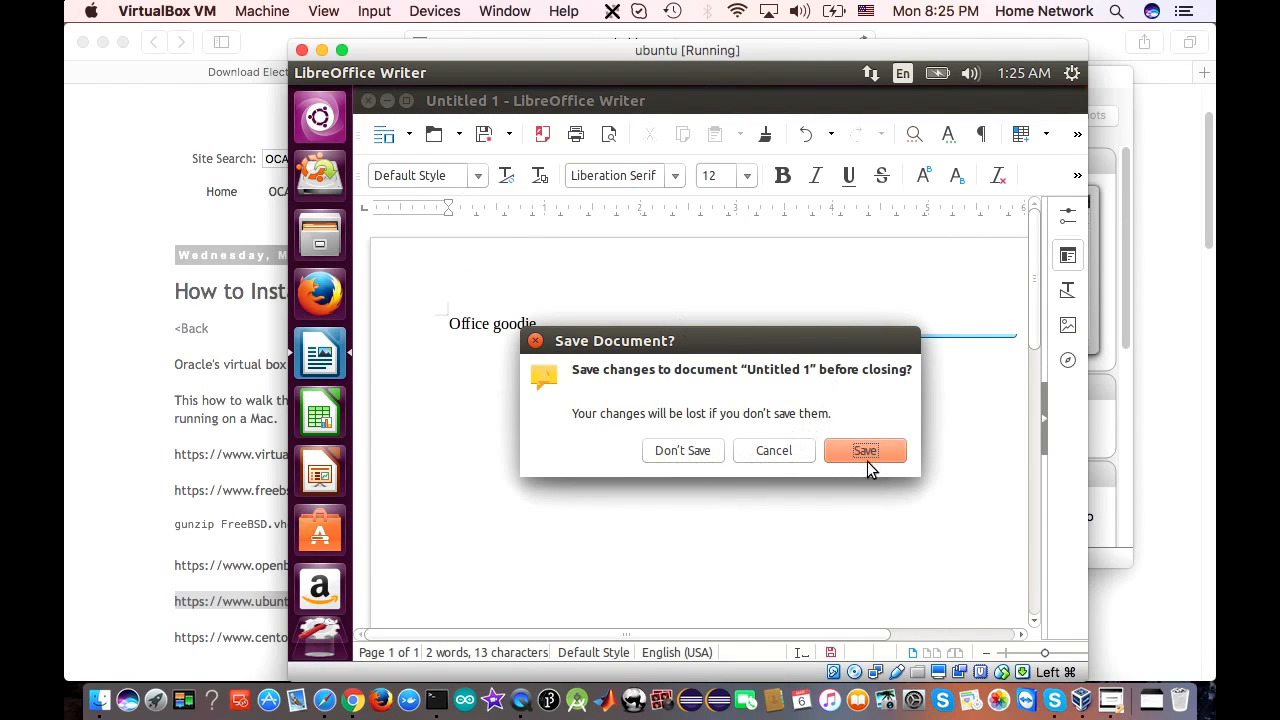
{"action": "left_click", "coordinate": [681, 451]}
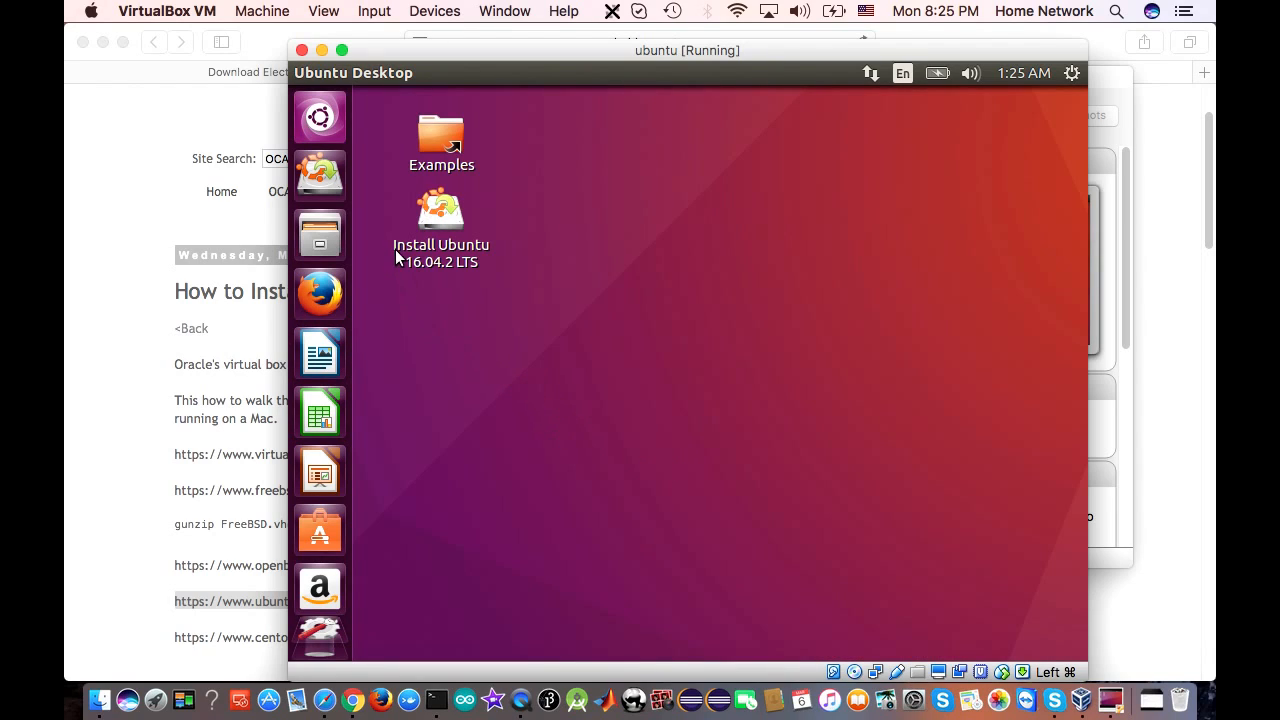
Add a Standard user account with the entered full name in System Settings > User Accounts
{"action": "left_click", "coordinate": [318, 588]}
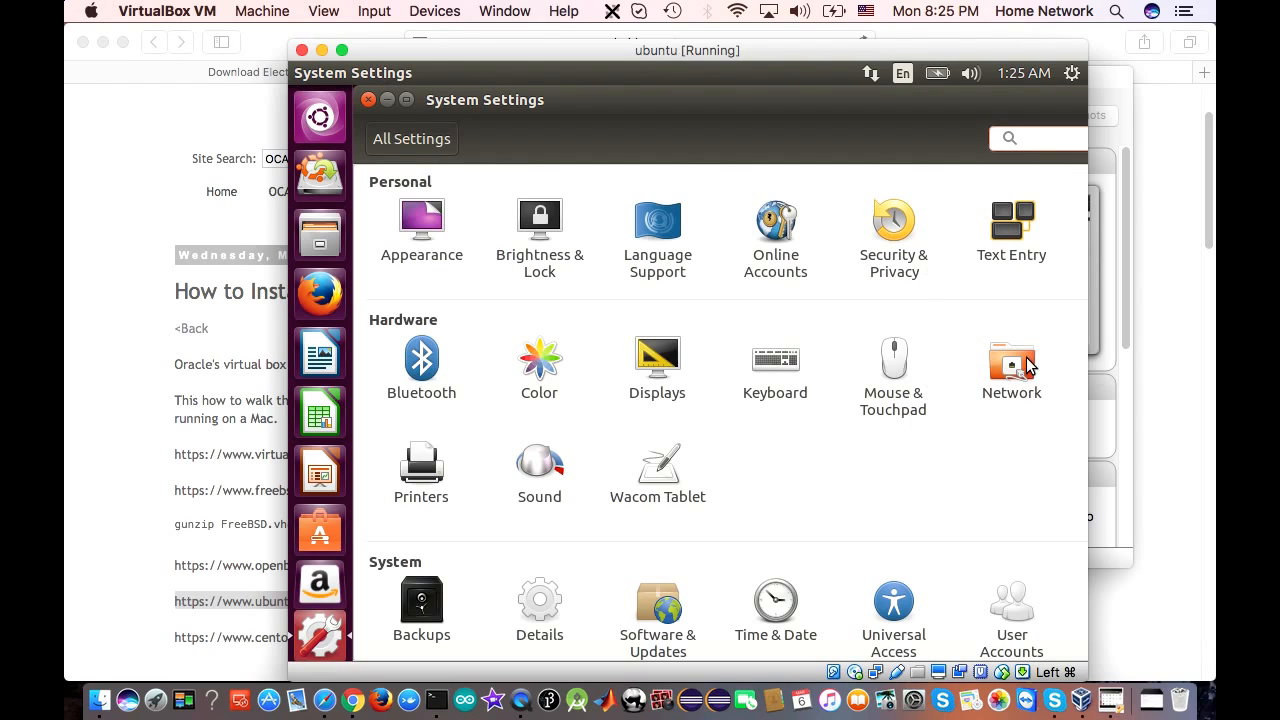
{"action": "left_click", "coordinate": [988, 645]}
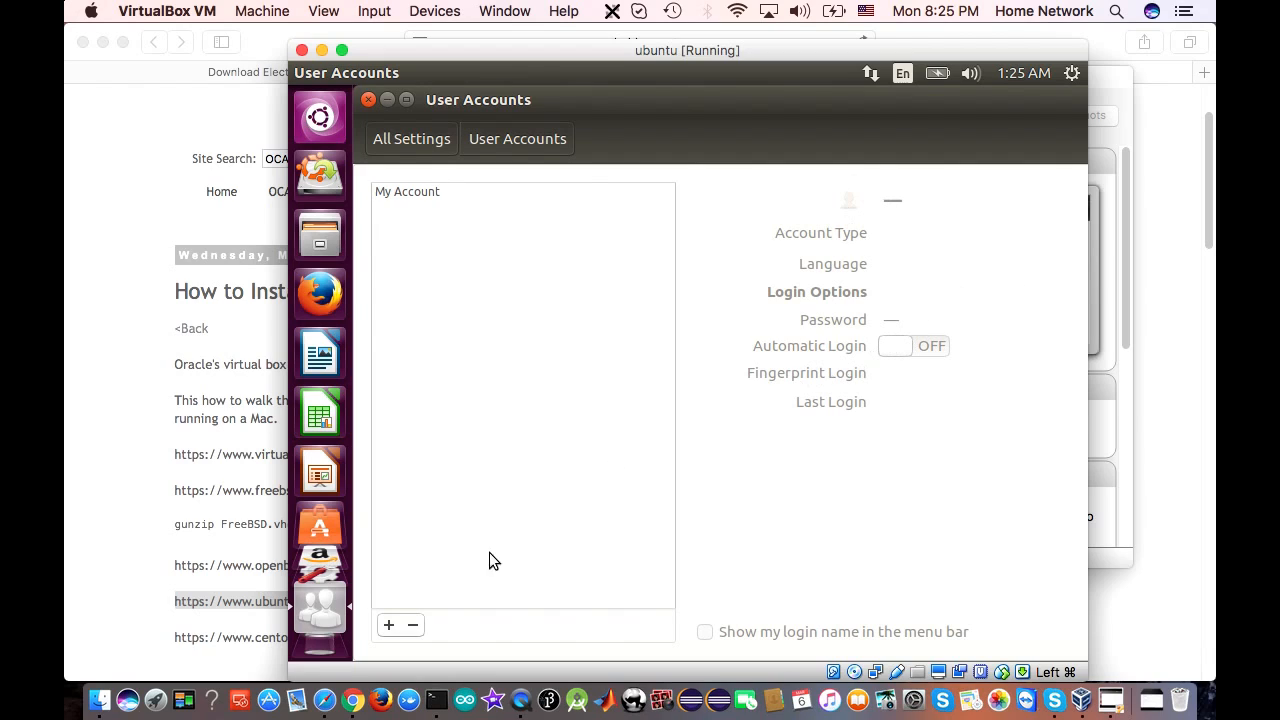
{"action": "left_click", "coordinate": [389, 626]}
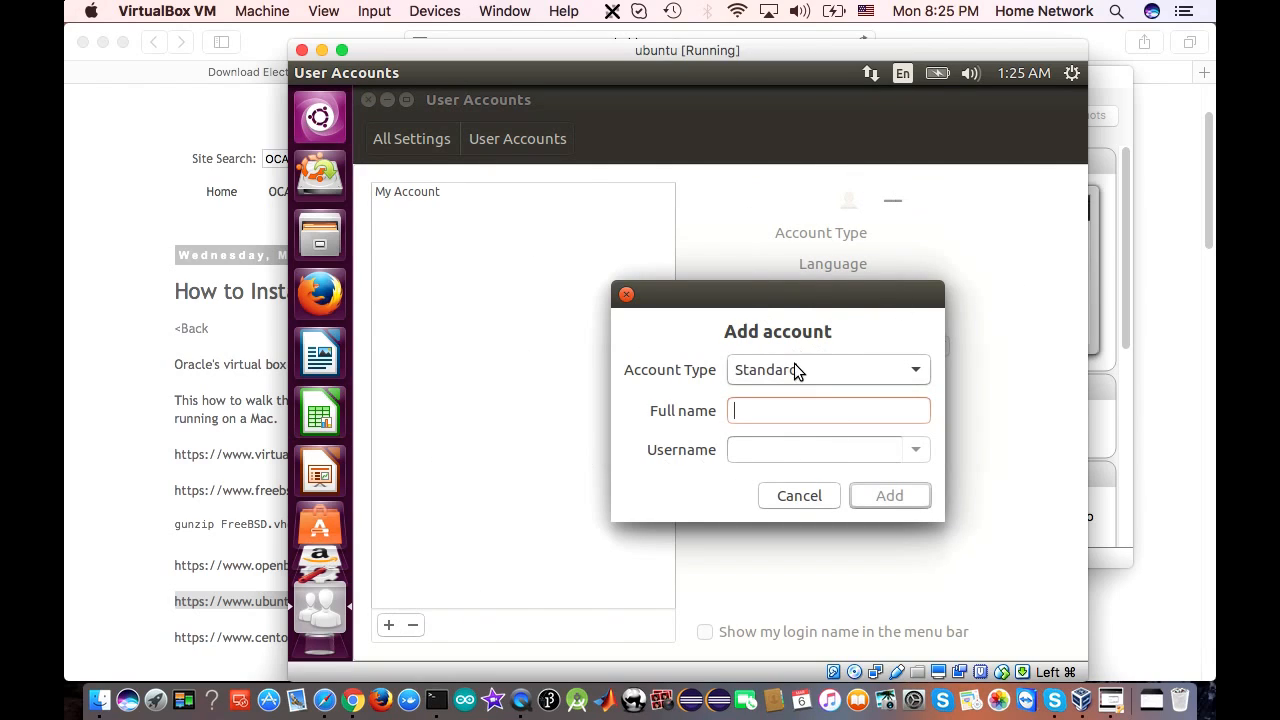
{"action": "type", "text": "xyzcode"}
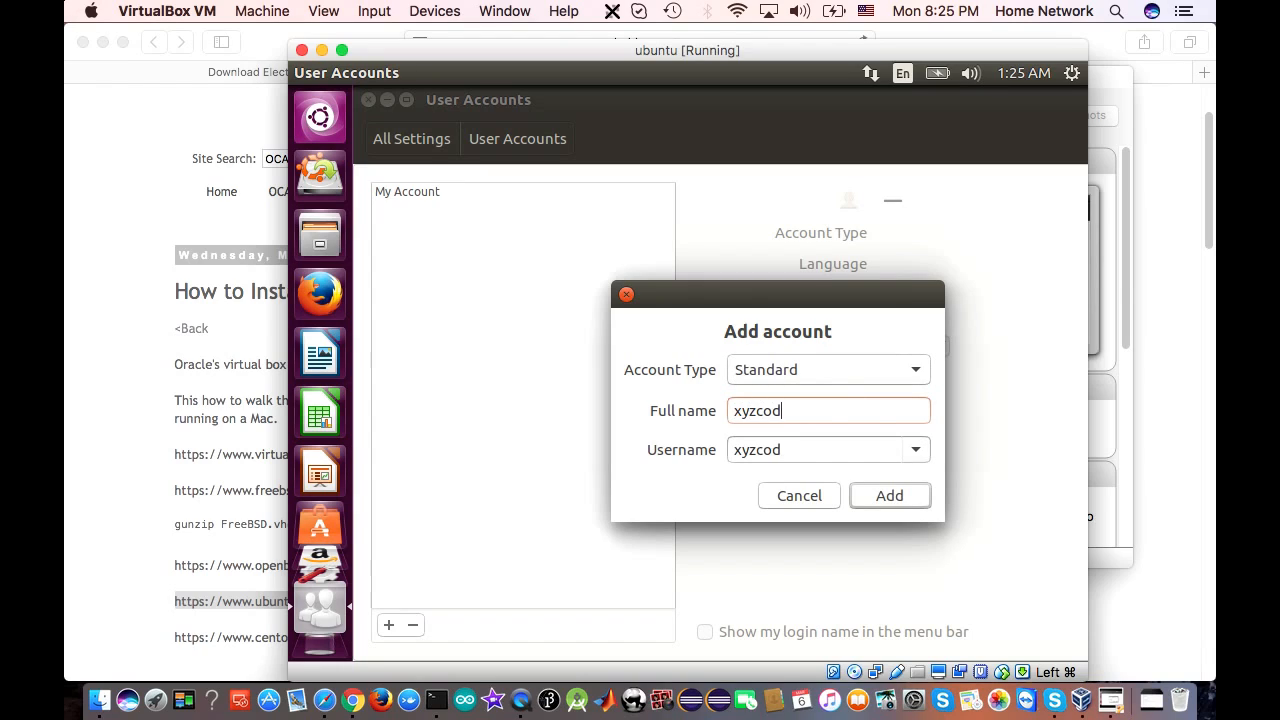
{"action": "left_click", "coordinate": [885, 498]}
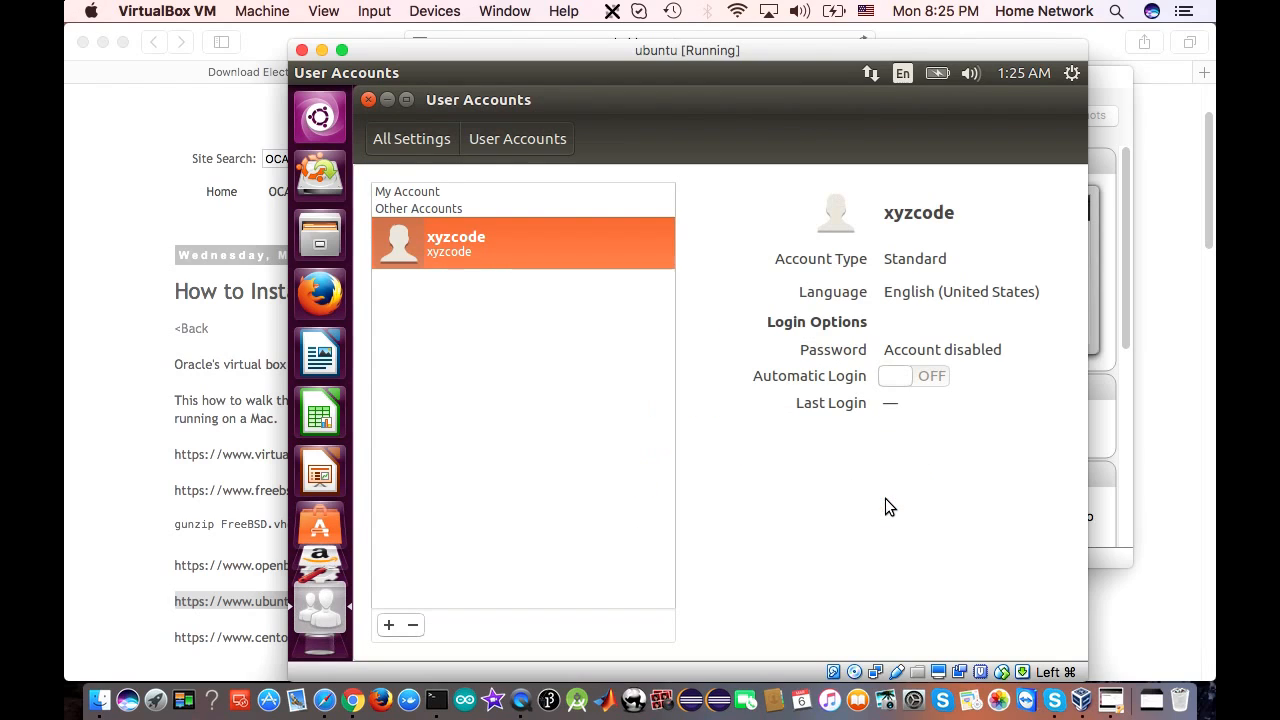
{"action": "left_click", "coordinate": [369, 100]}
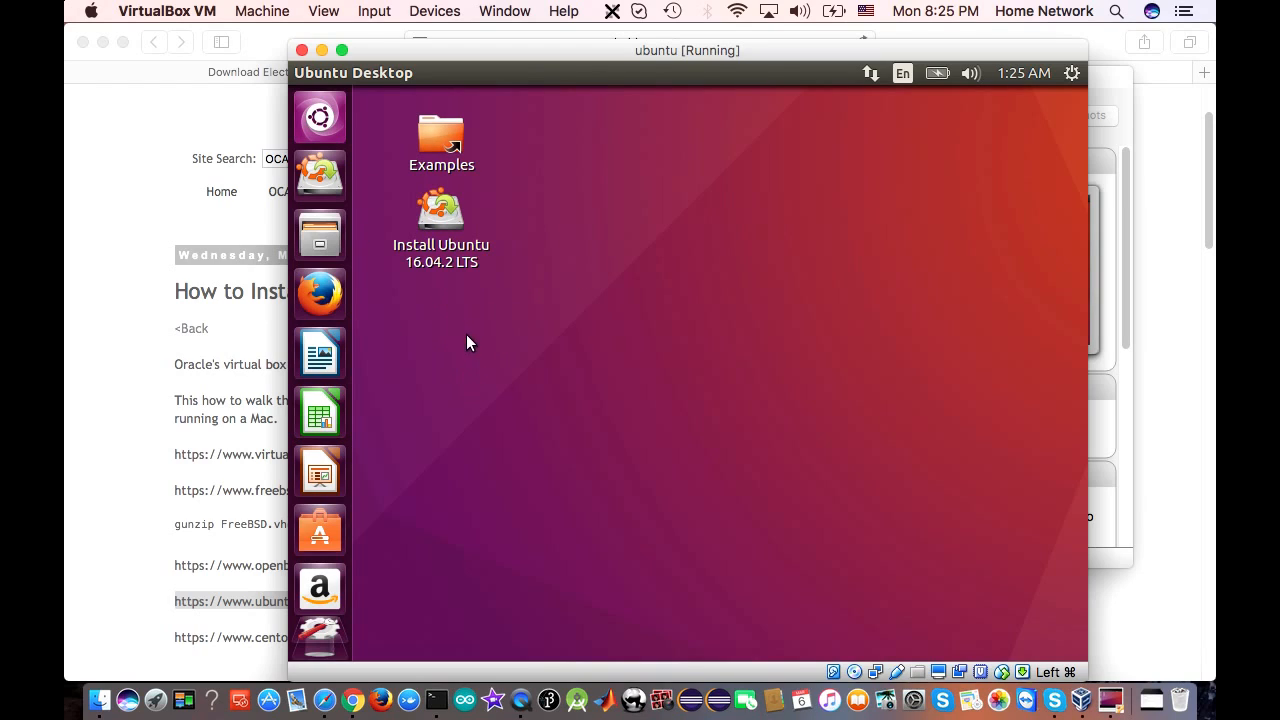
Launch the Ubuntu 16.04.2 LTS installer and continue in English to Preparing to install Ubuntu
{"action": "double_click", "coordinate": [440, 218]}
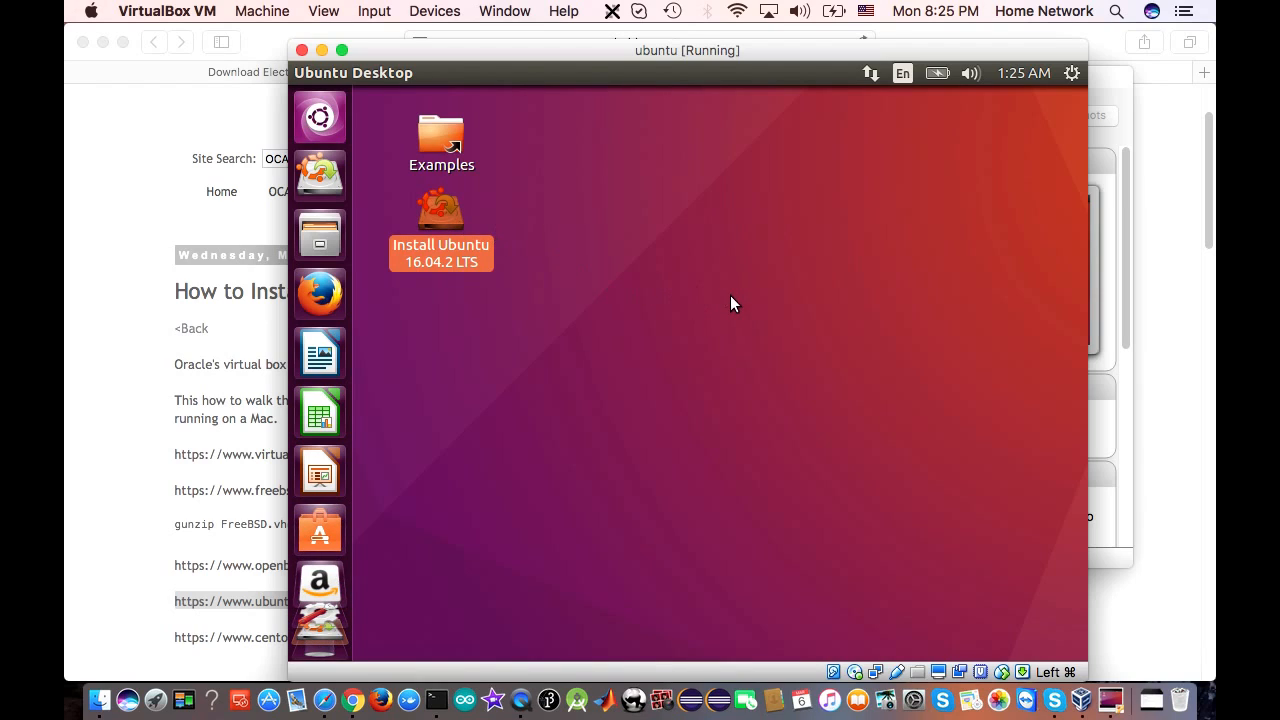
{"action": "double_click", "coordinate": [443, 214]}
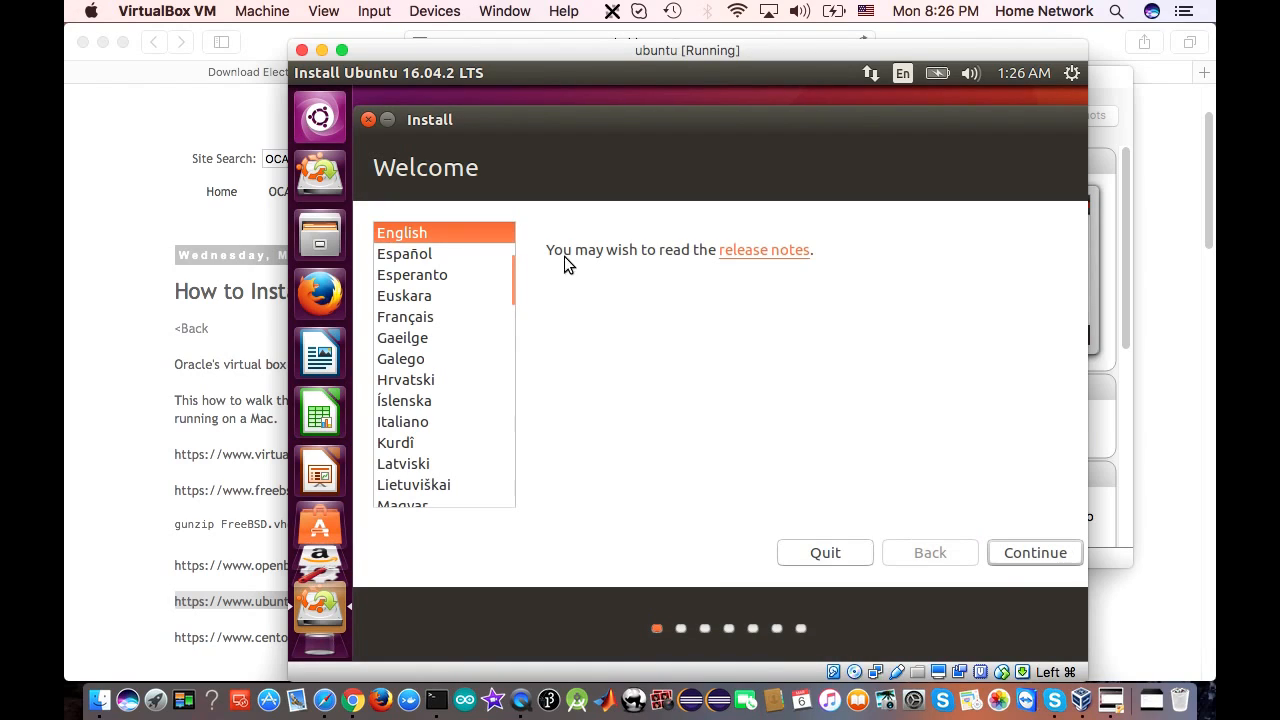
{"action": "left_click", "coordinate": [1018, 549]}
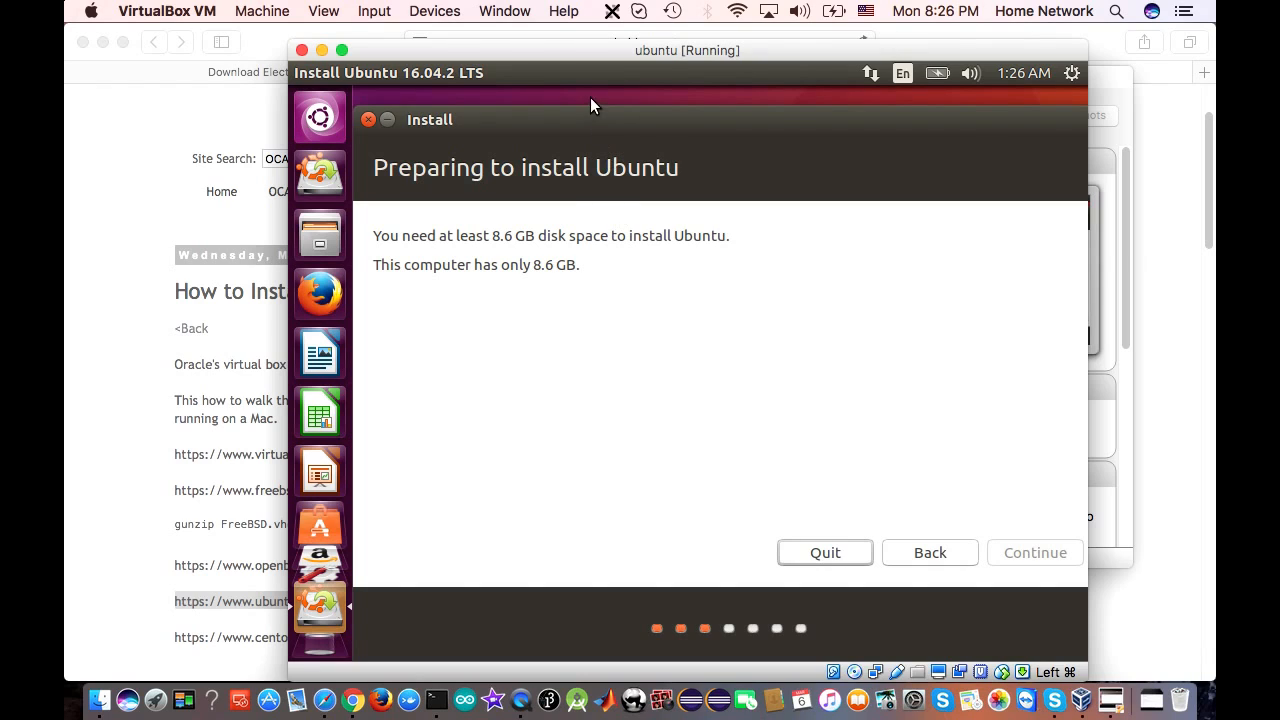
Check that the ubuntu.vdi disk is 8.00 GB in Storage settings, then close the Manager
{"action": "left_click", "coordinate": [1084, 703]}
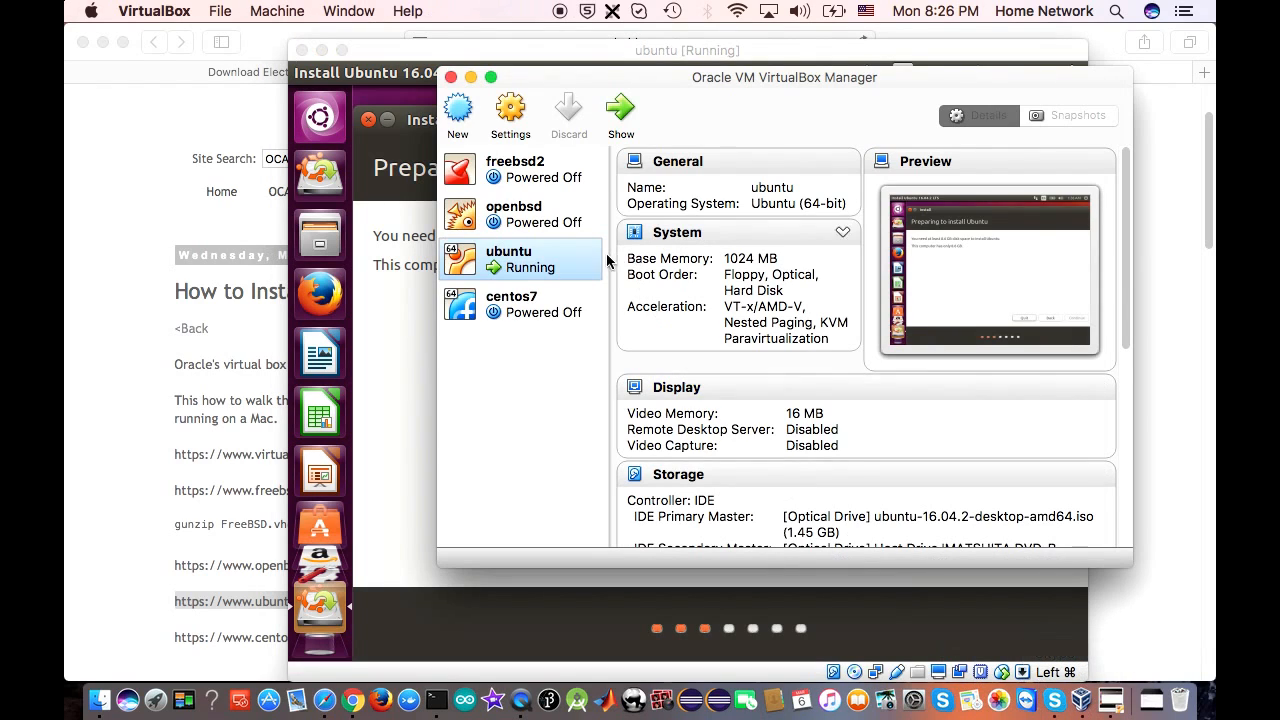
{"action": "left_click", "coordinate": [515, 118]}
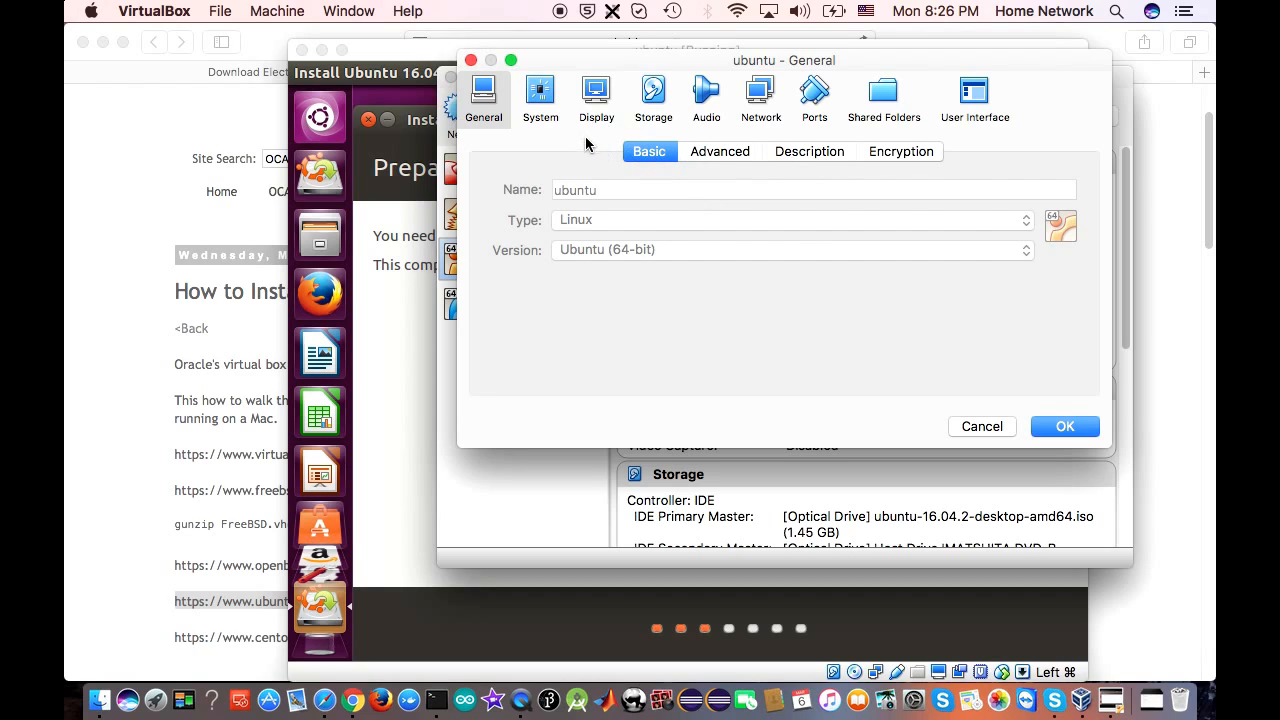
{"action": "left_click", "coordinate": [654, 98]}
{"action": "left_click", "coordinate": [553, 304]}
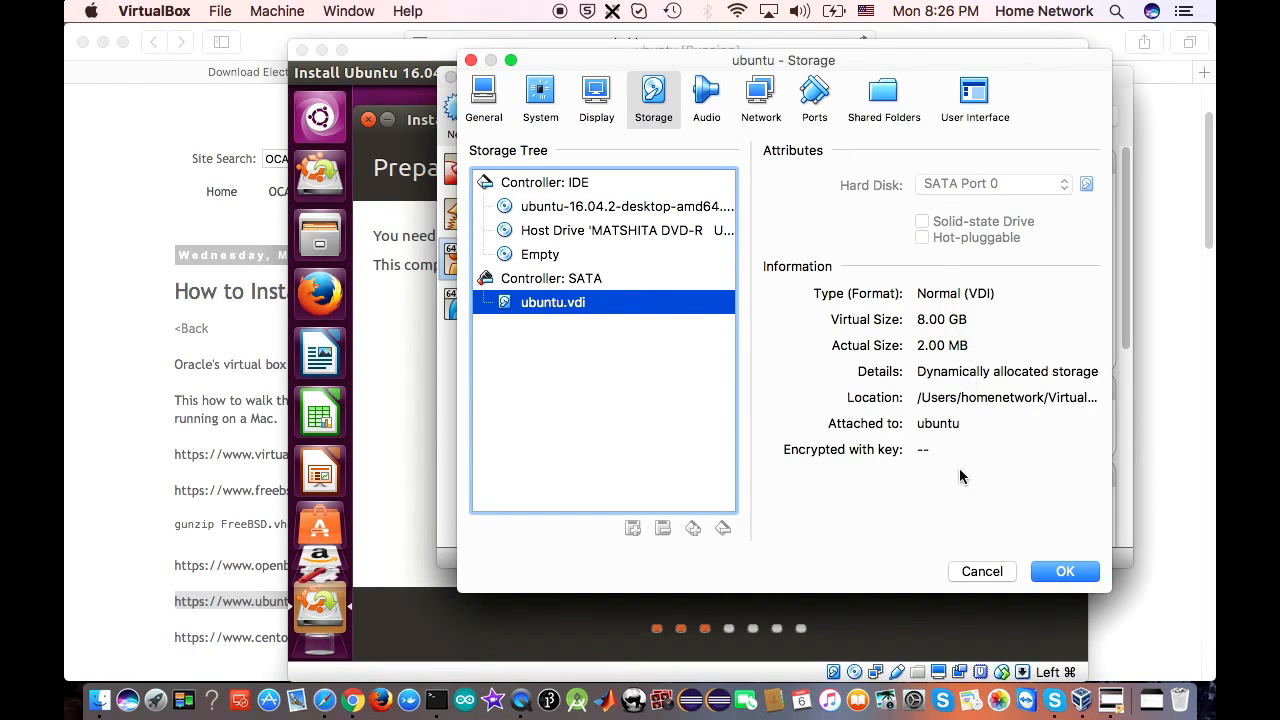
{"action": "left_click", "coordinate": [981, 575]}
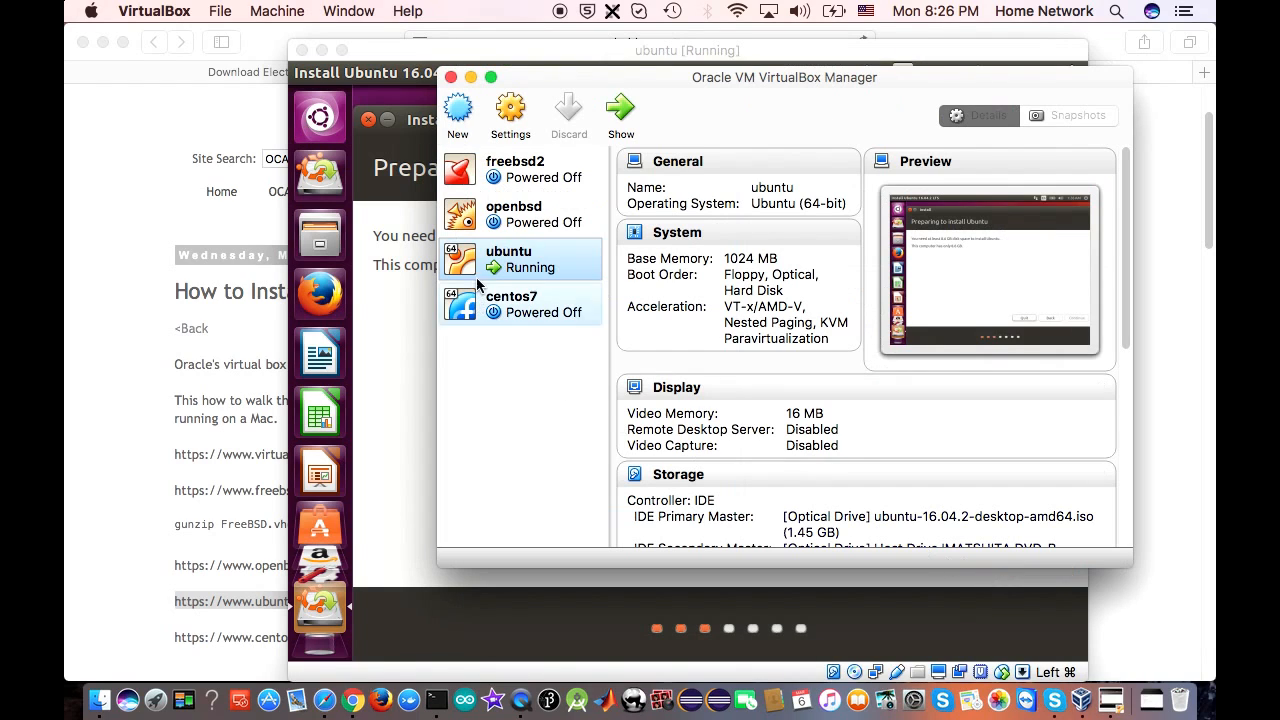
{"action": "left_click", "coordinate": [451, 78]}
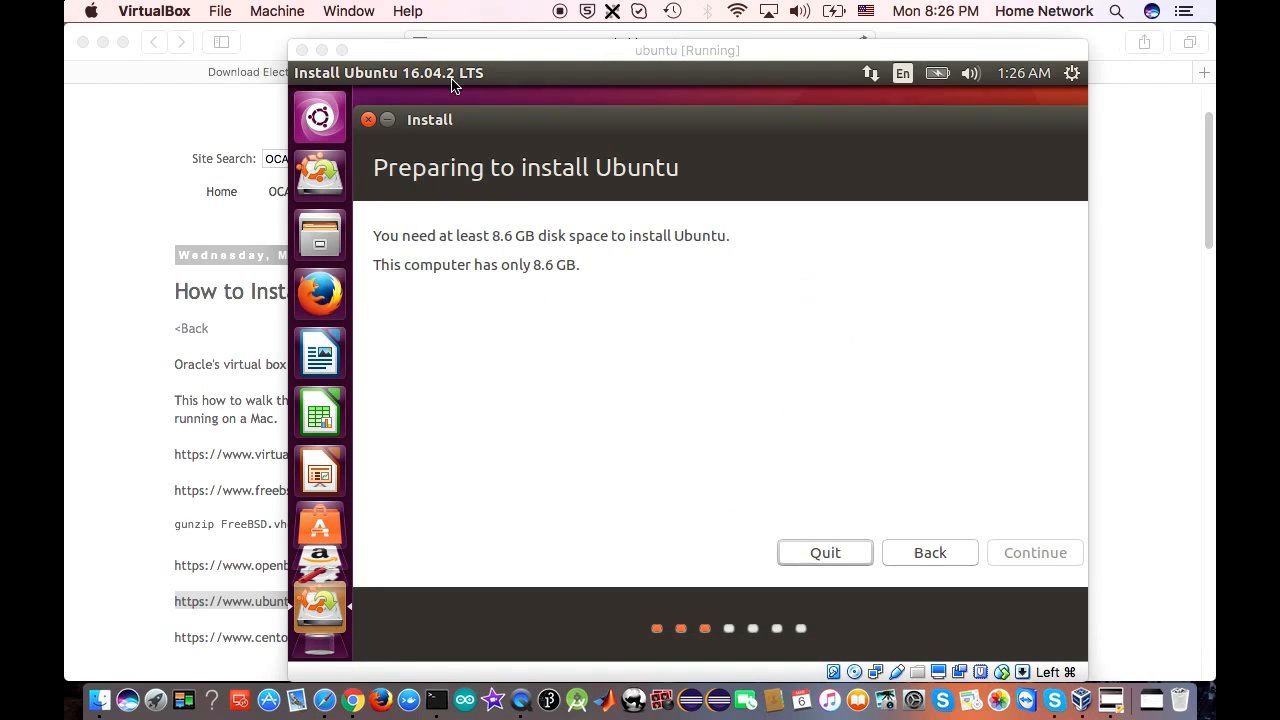
Quit the Ubuntu installer and power off the ubuntu virtual machine
{"action": "left_click", "coordinate": [503, 229]}
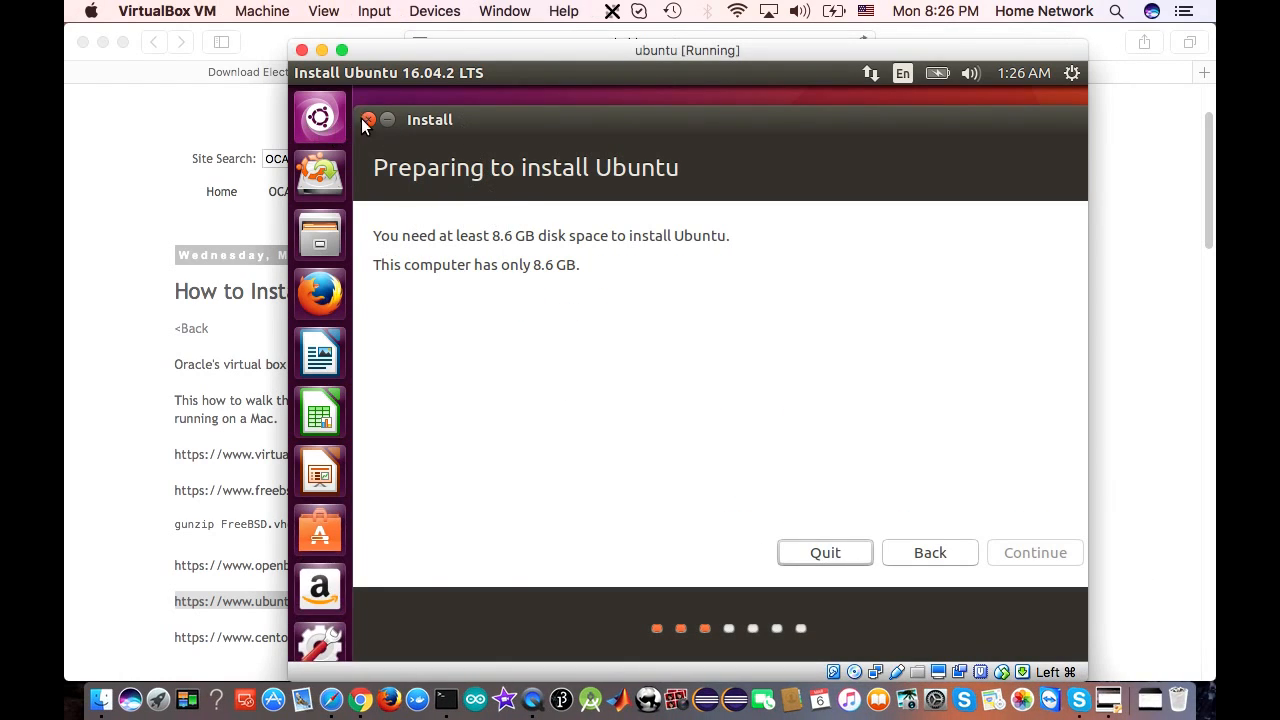
{"action": "left_click", "coordinate": [839, 556]}
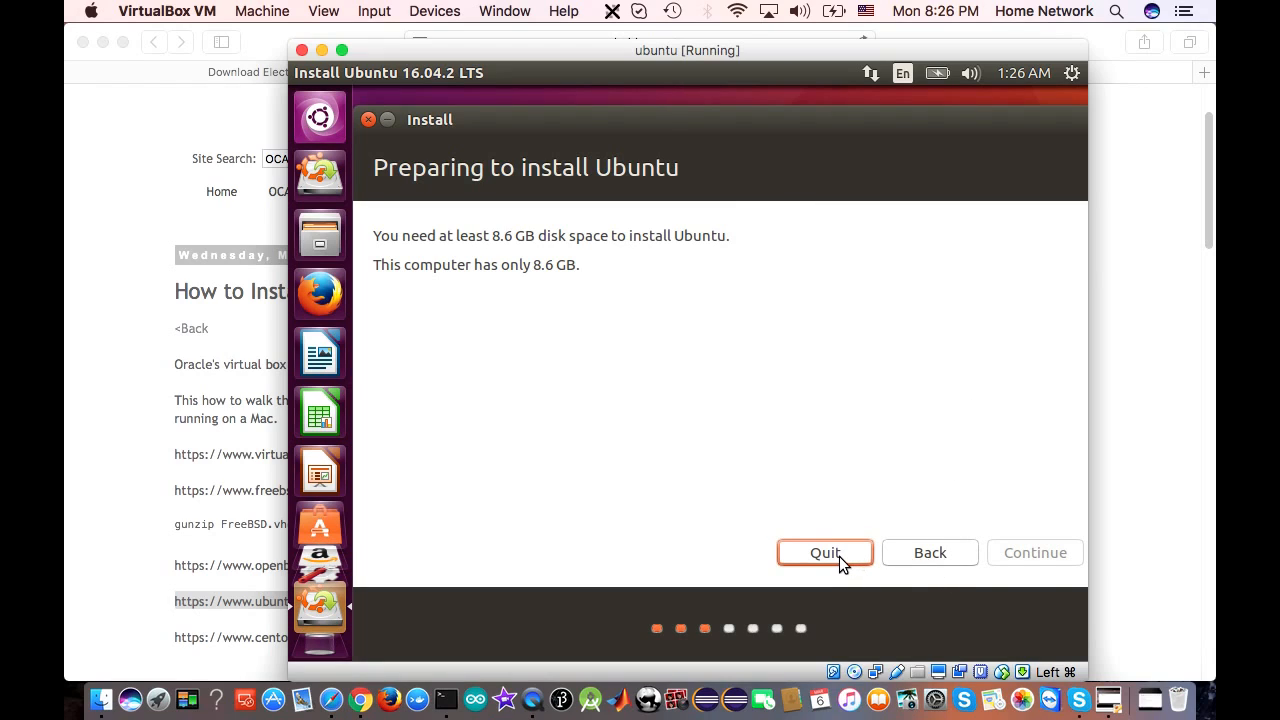
{"action": "left_click", "coordinate": [875, 436]}
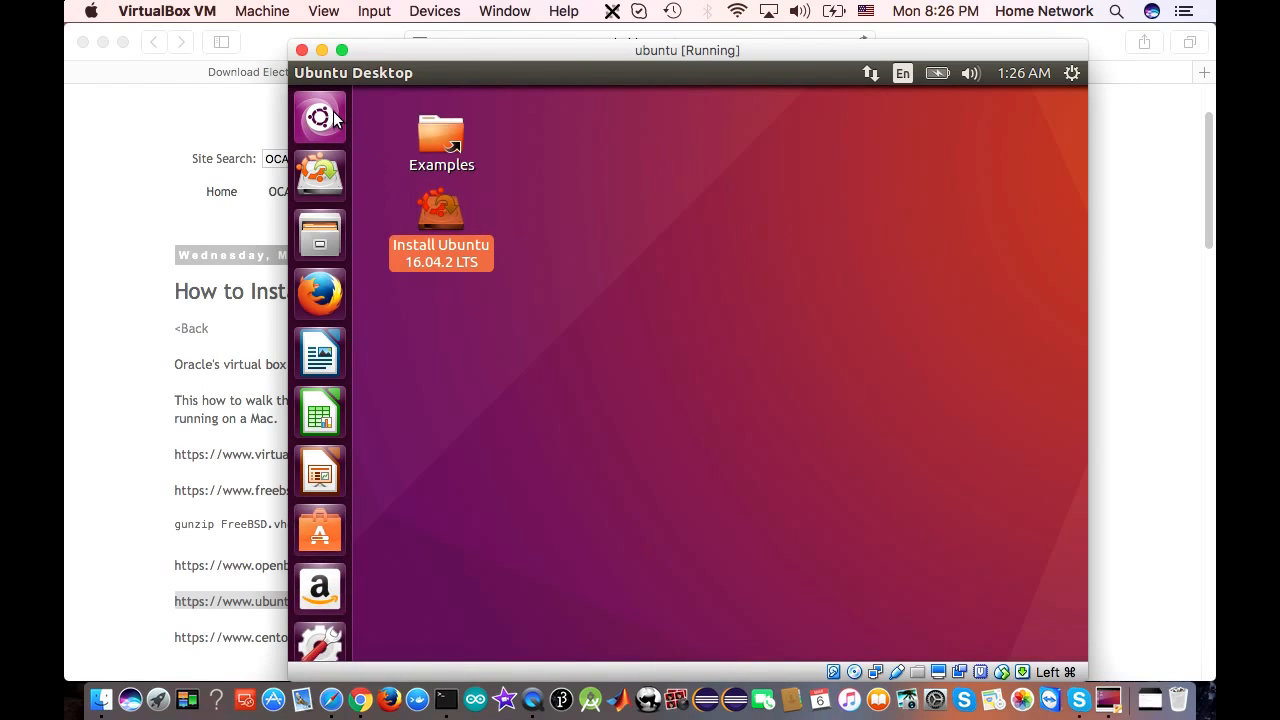
{"action": "left_click", "coordinate": [303, 51]}
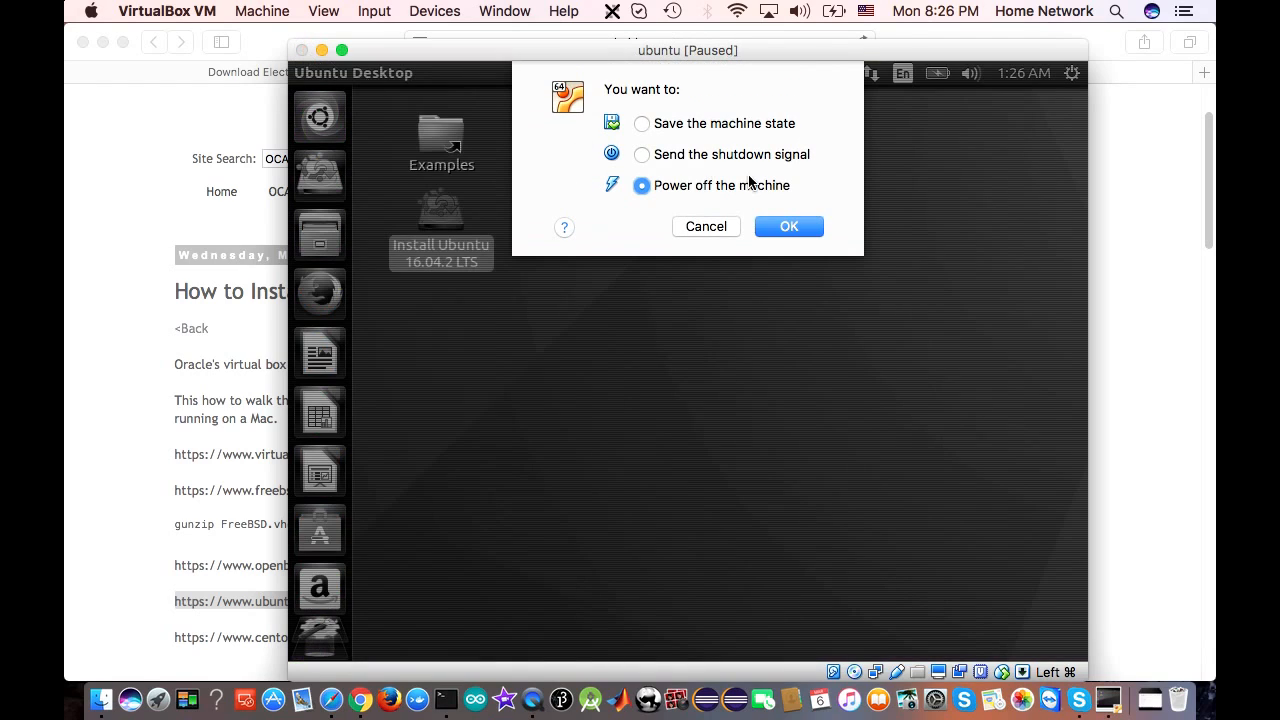
{"action": "left_click", "coordinate": [785, 228]}
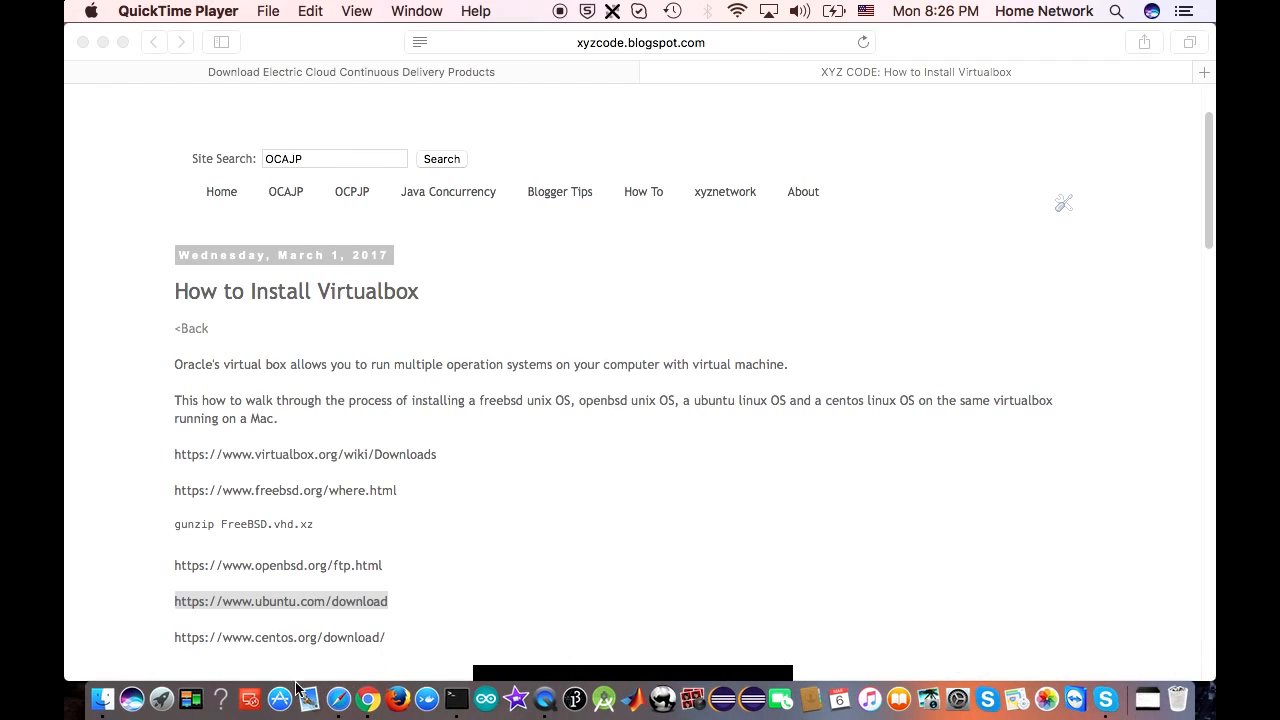
Relaunch VirtualBox from Finder's Applications folder and close the Finder window
{"action": "left_click", "coordinate": [102, 699]}
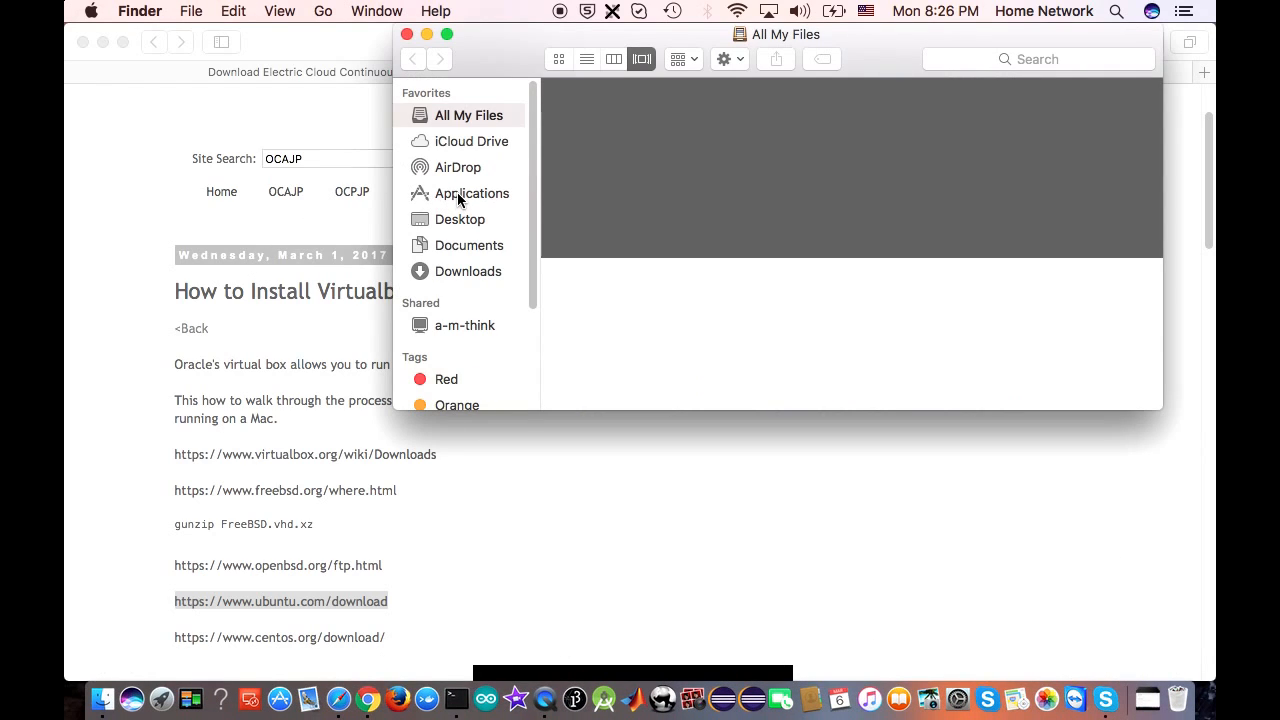
{"action": "left_click", "coordinate": [457, 192]}
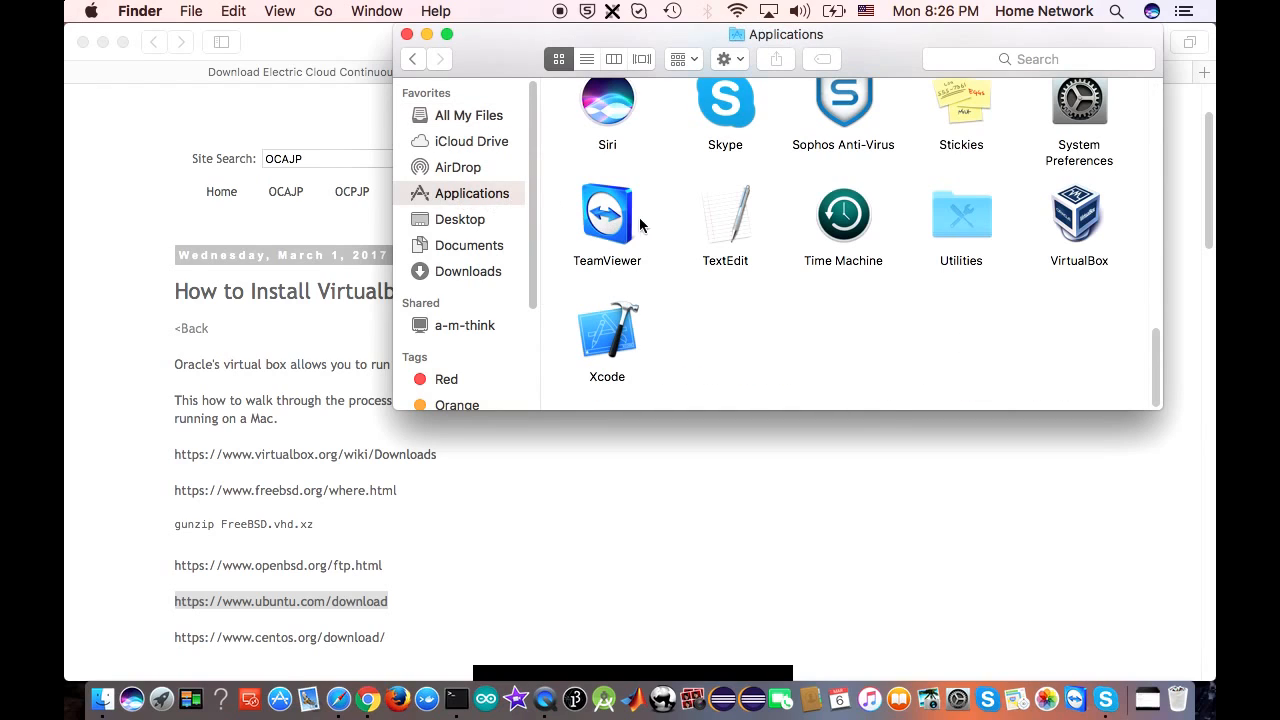
{"action": "double_click", "coordinate": [1078, 215]}
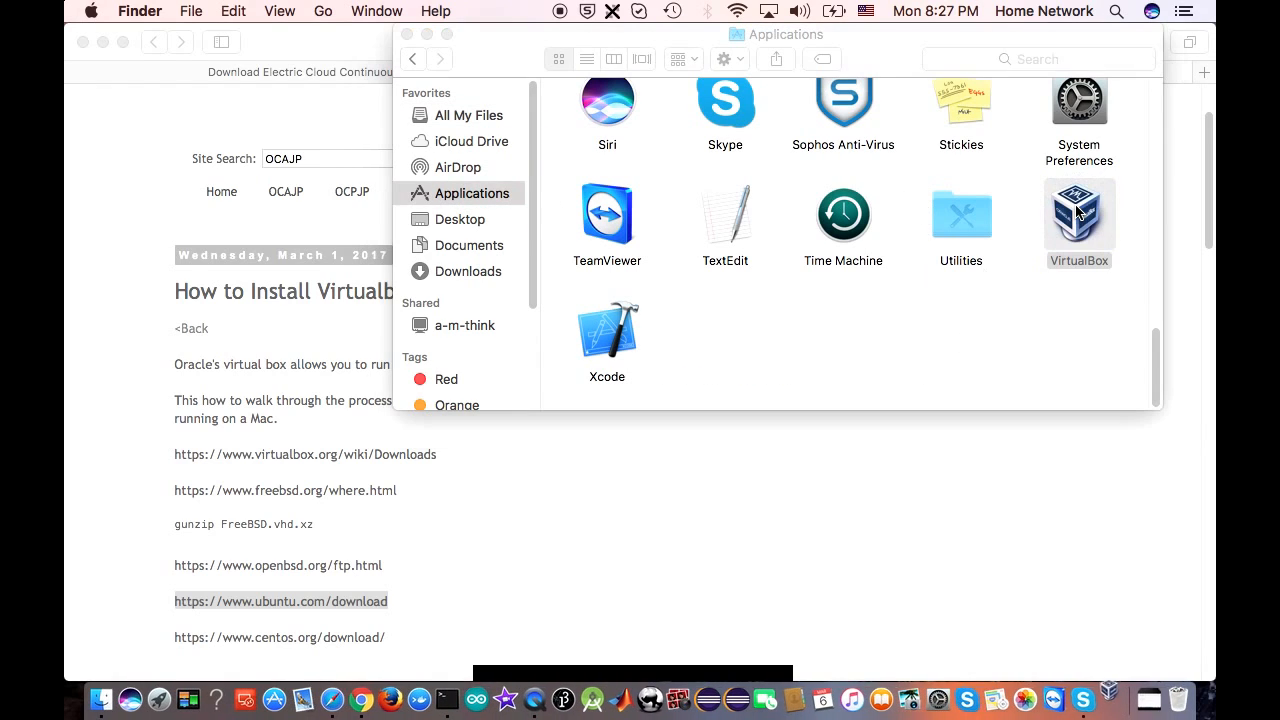
{"action": "left_click", "coordinate": [407, 35]}
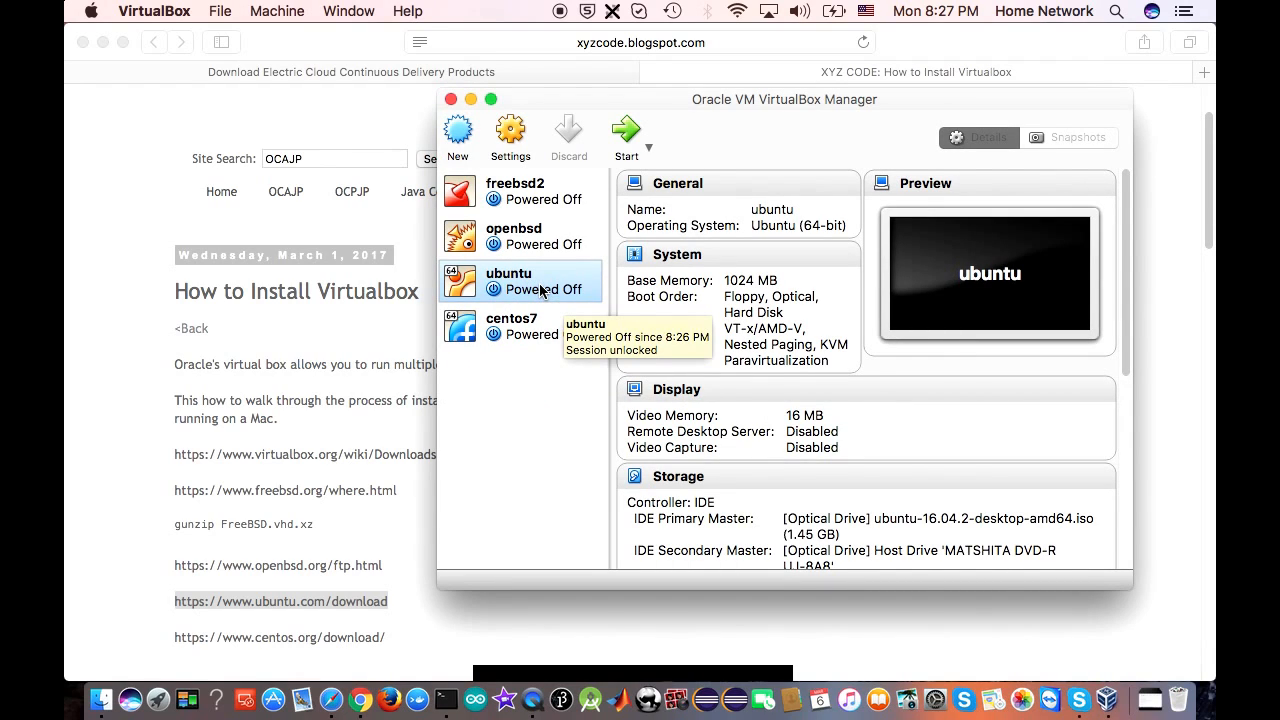
Remove the ubuntu virtual machine from VirtualBox, deleting all its files
{"action": "right_click", "coordinate": [540, 290]}
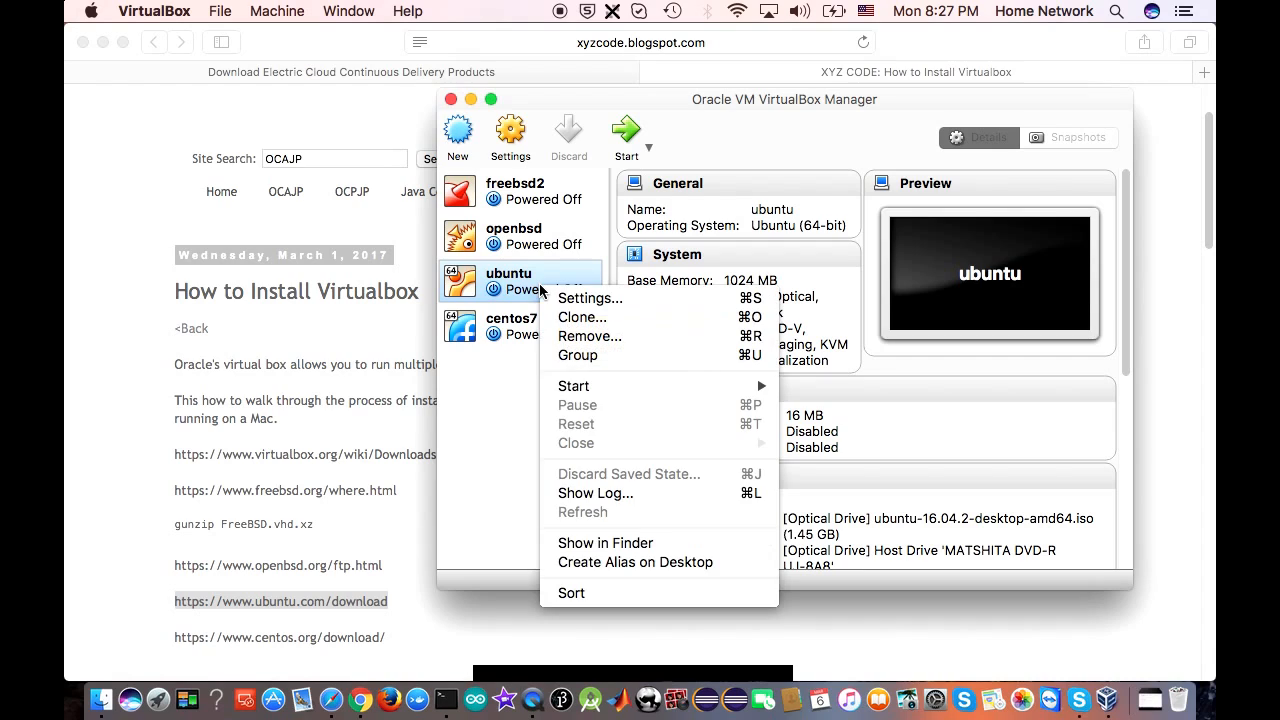
{"action": "left_click", "coordinate": [632, 334]}
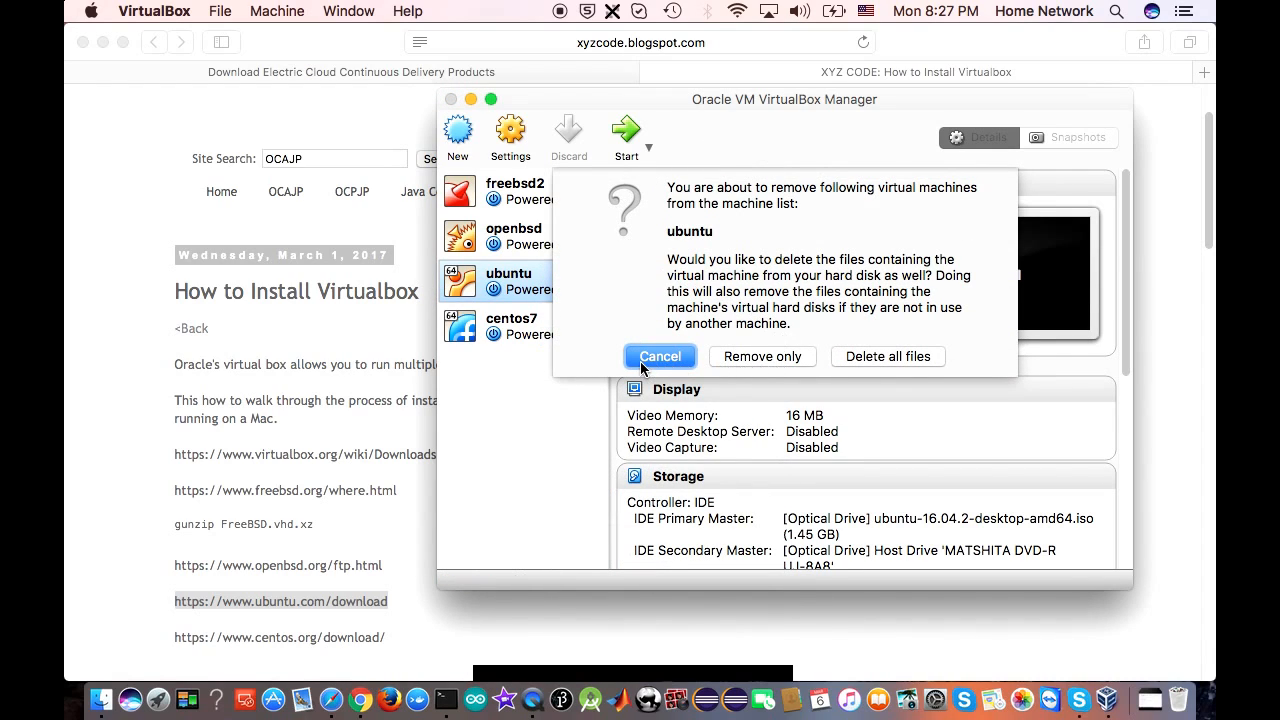
{"action": "left_click", "coordinate": [871, 356]}
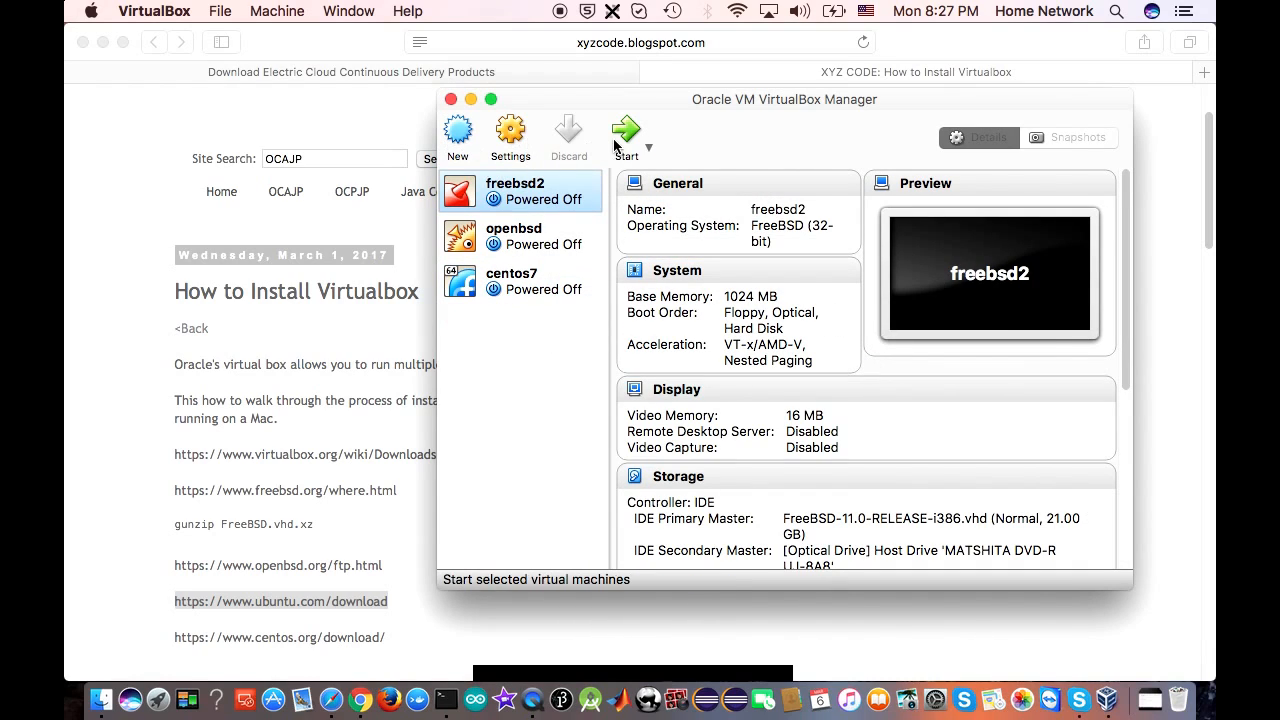
Start a new Linux Ubuntu (64-bit) machine named ubuntu2 with 1024 MB of memory
{"action": "left_click", "coordinate": [458, 135]}
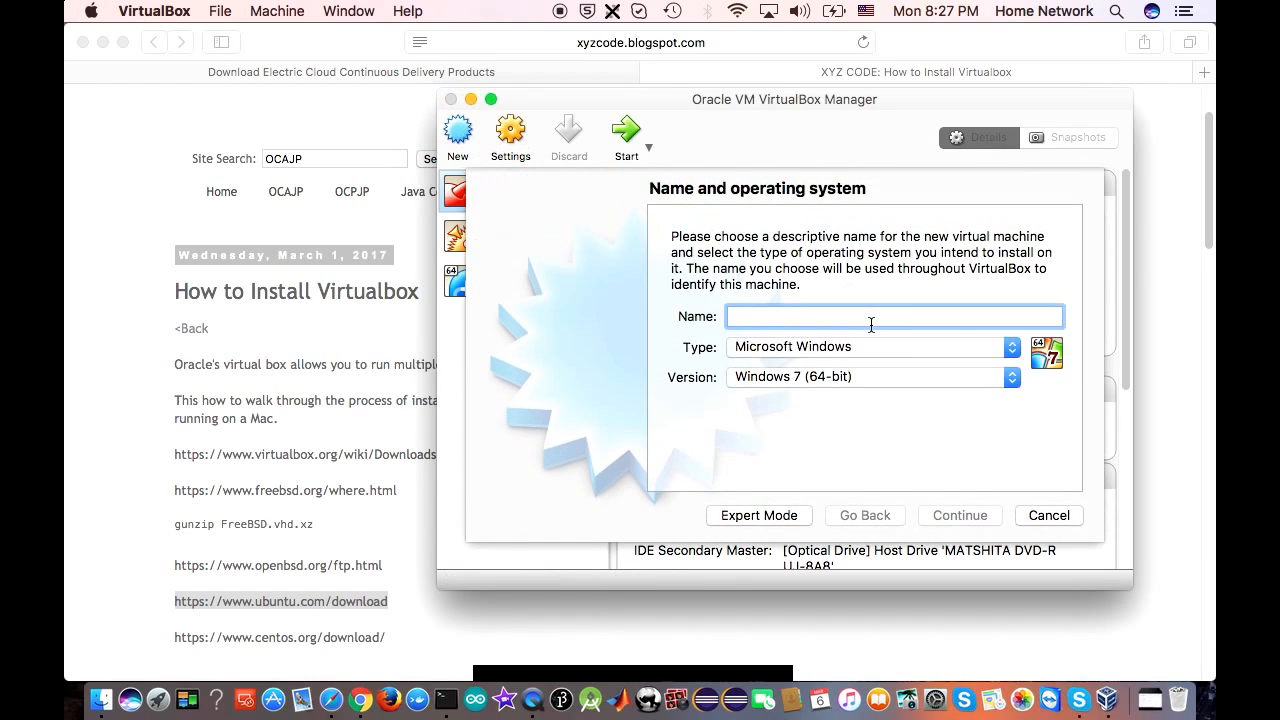
{"action": "type", "text": "ubuntu"}
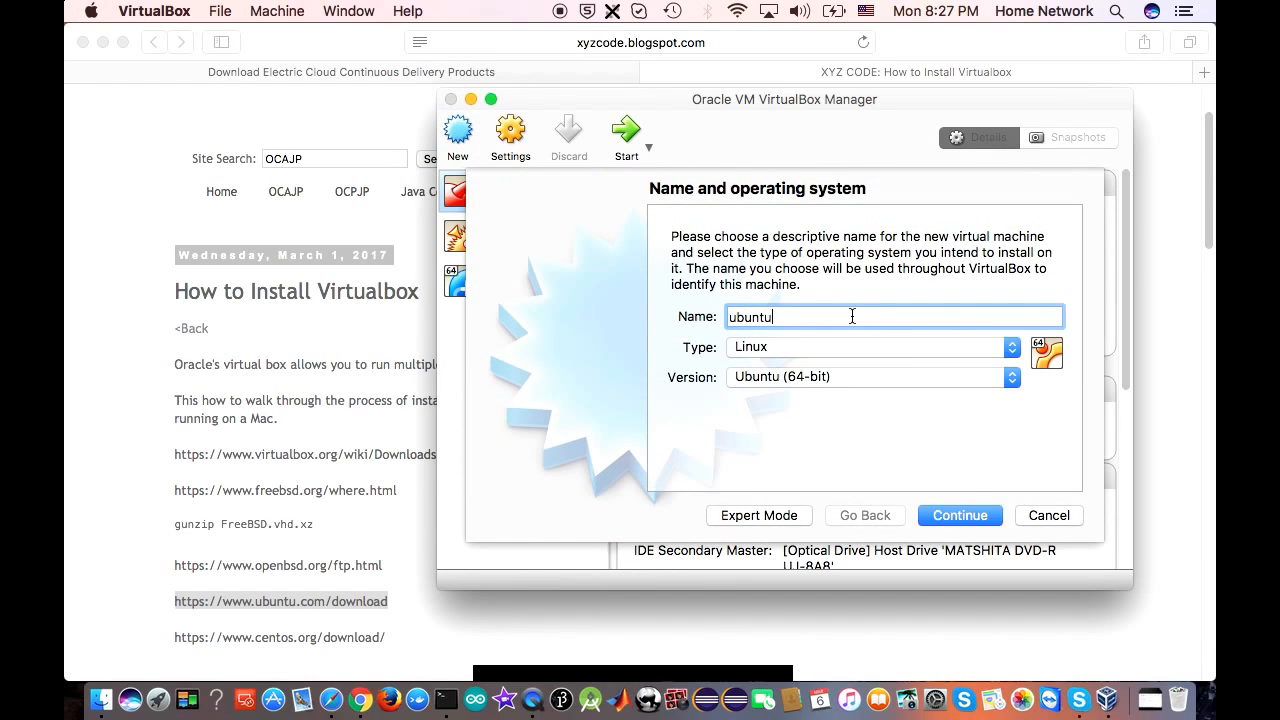
{"action": "left_click", "coordinate": [980, 518]}
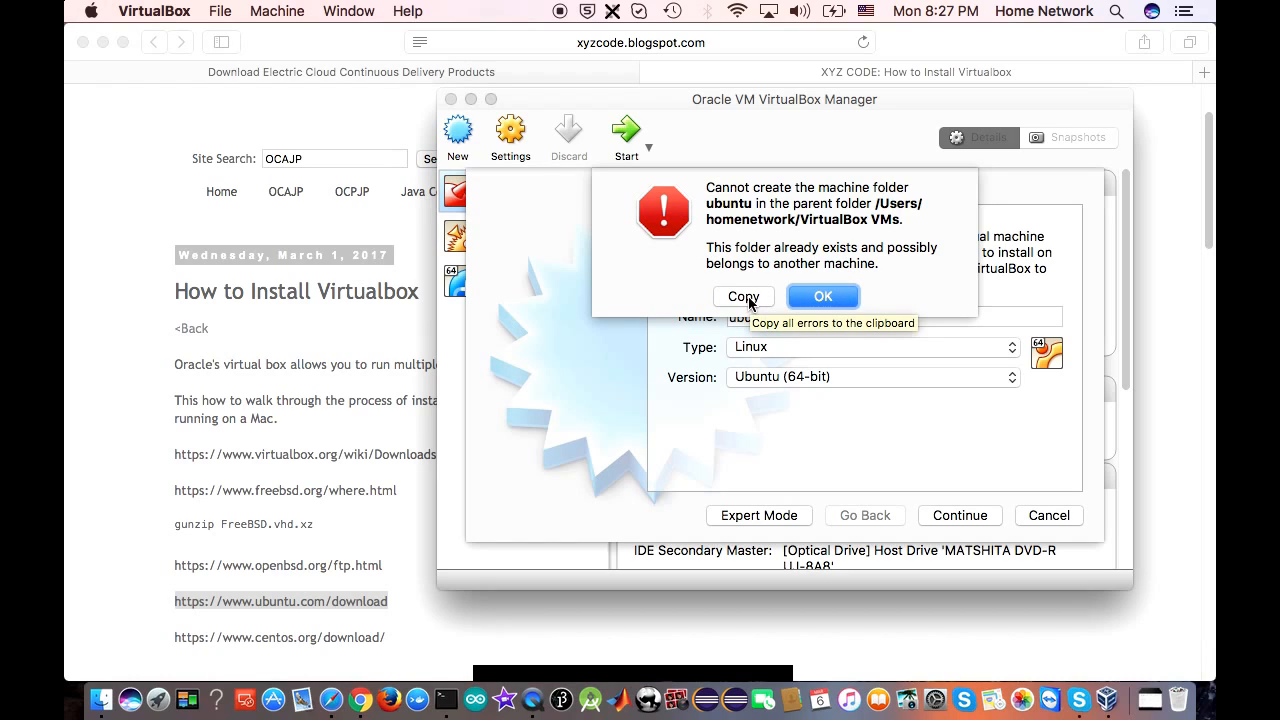
{"action": "left_click", "coordinate": [822, 298]}
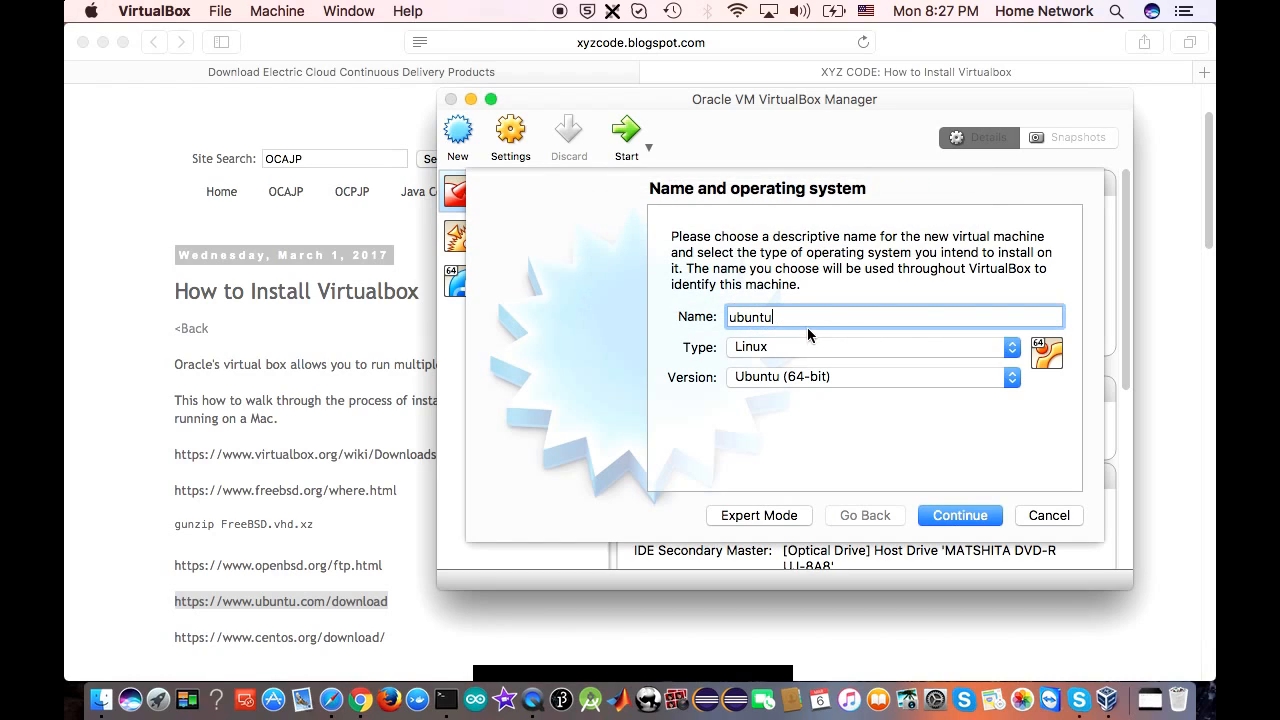
{"action": "left_click", "coordinate": [963, 520]}
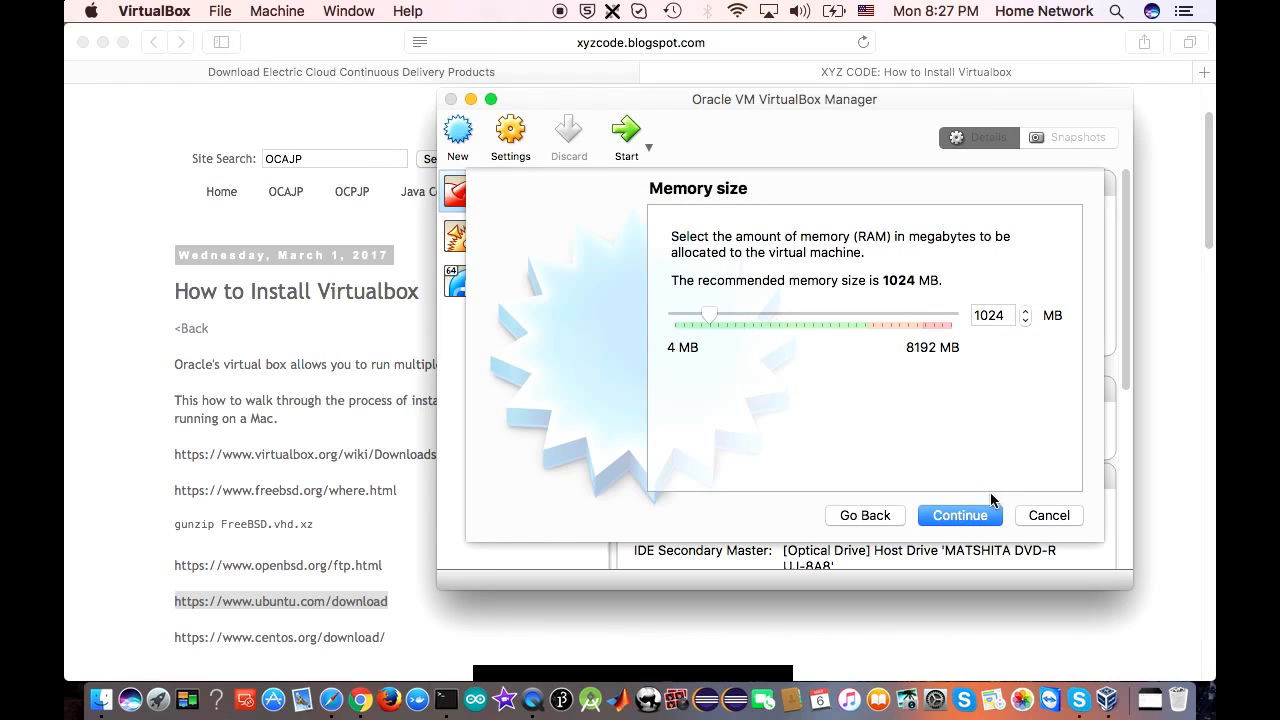
{"action": "left_click", "coordinate": [972, 518]}
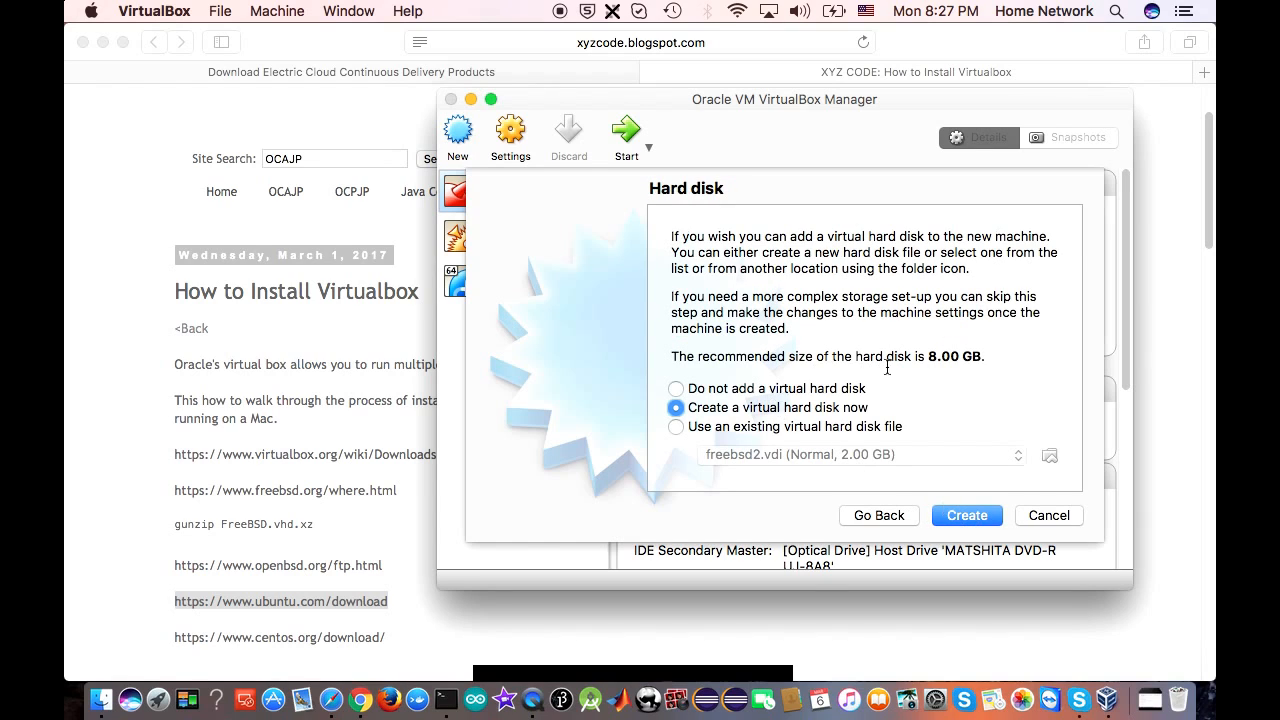
Give it a new dynamically allocated 14.95 GB VDI disk and create the machine
{"action": "left_click", "coordinate": [971, 520]}
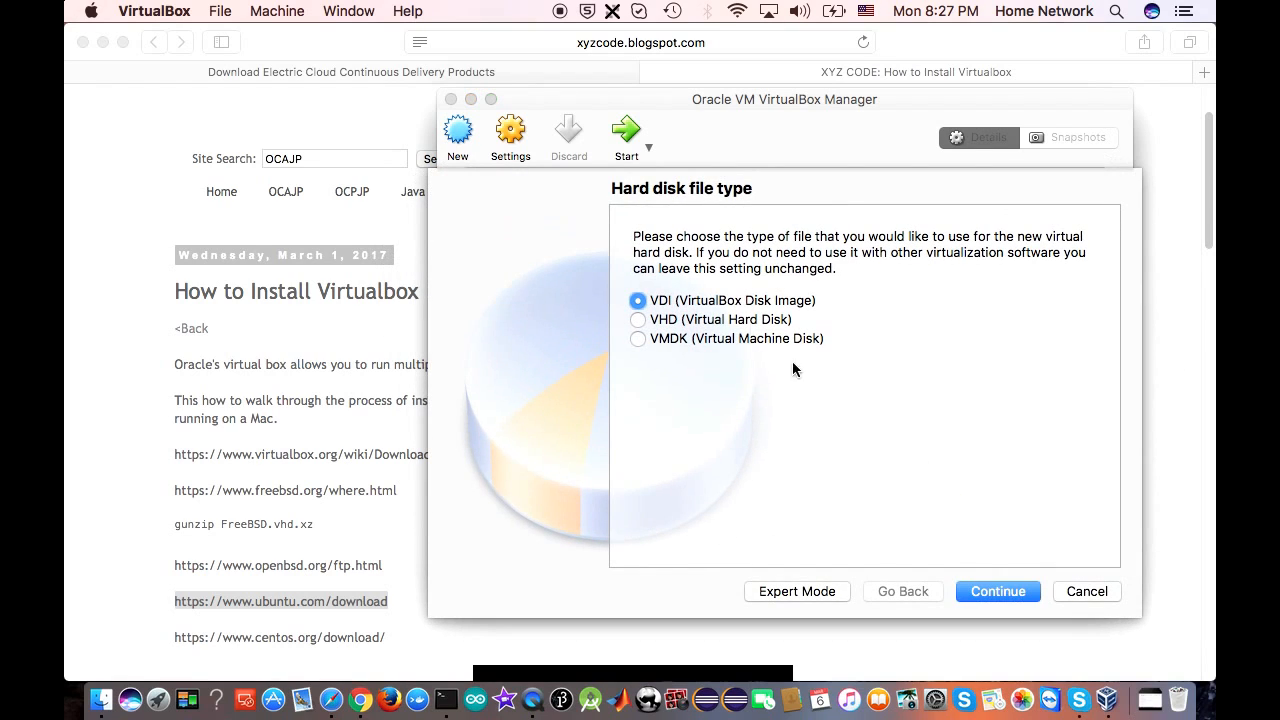
{"action": "left_click", "coordinate": [997, 592]}
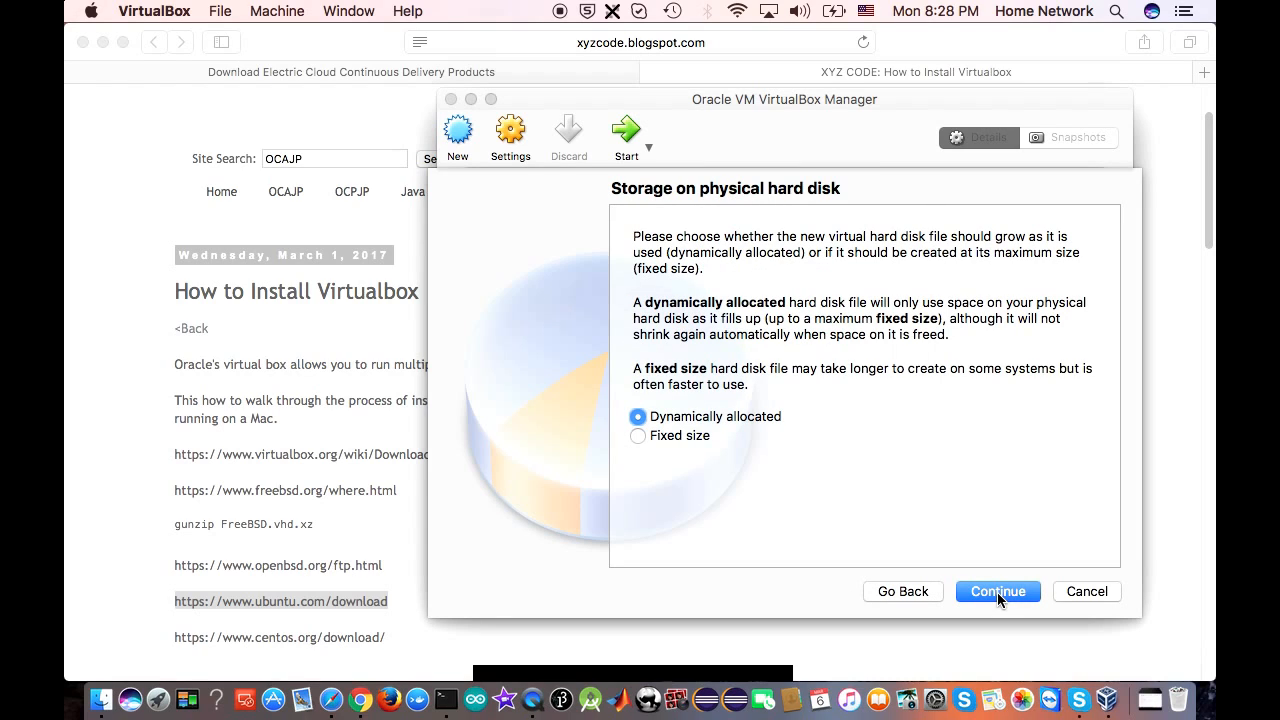
{"action": "left_click", "coordinate": [997, 592]}
{"action": "left_click_drag", "start_coordinate": [846, 389], "coordinate": [856, 390]}
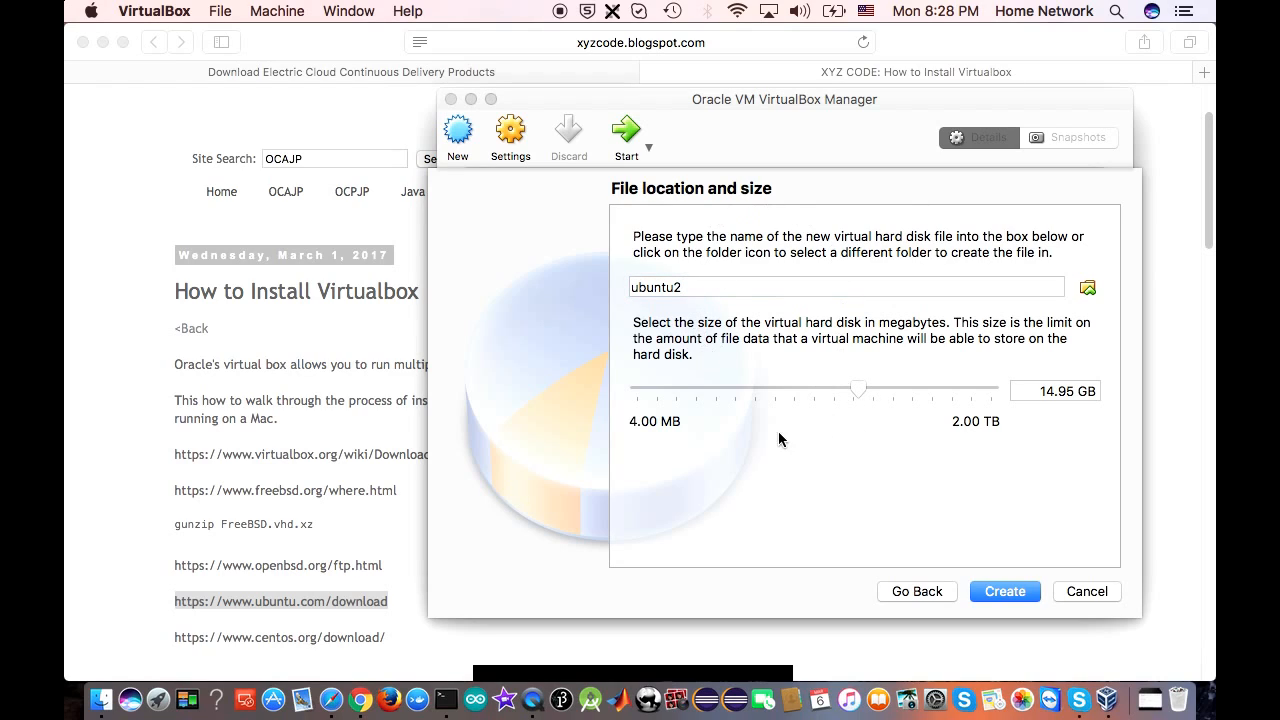
{"action": "left_click", "coordinate": [1007, 591]}
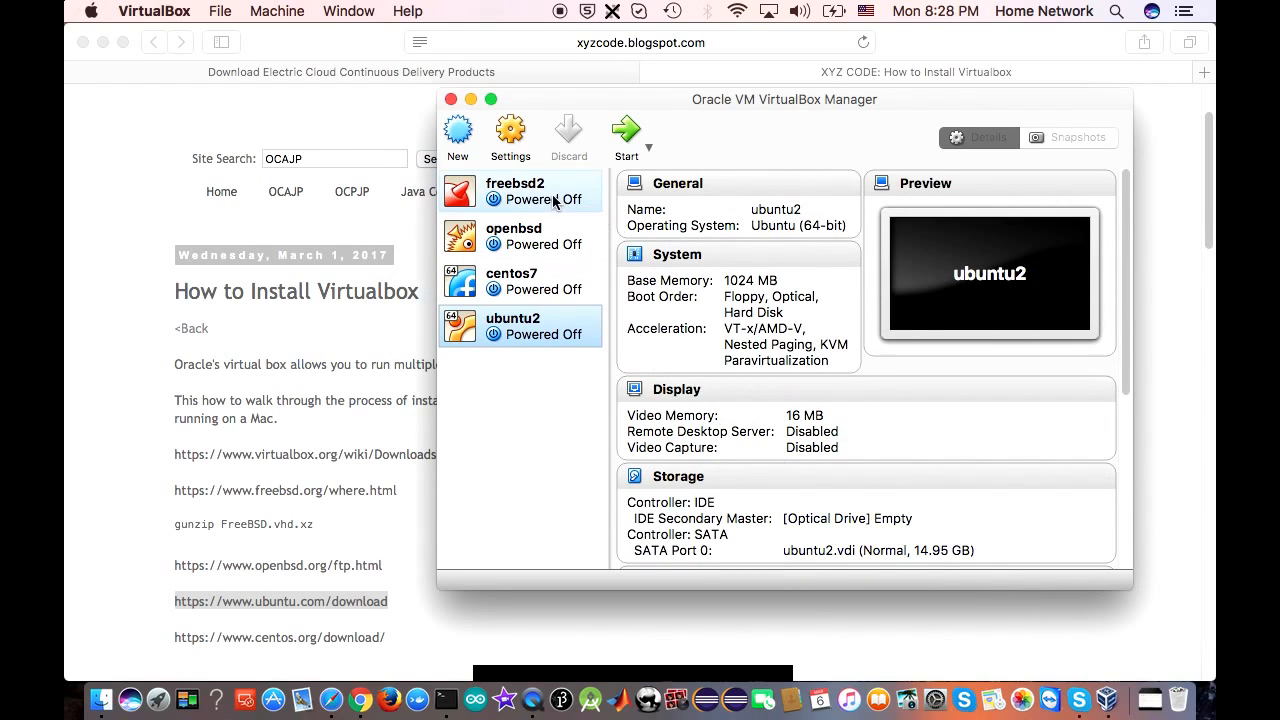
Attach ubuntu-16.04.2-desktop-amd64.iso as an IDE optical drive in ubuntu2's storage settings and save
{"action": "left_click", "coordinate": [512, 130]}
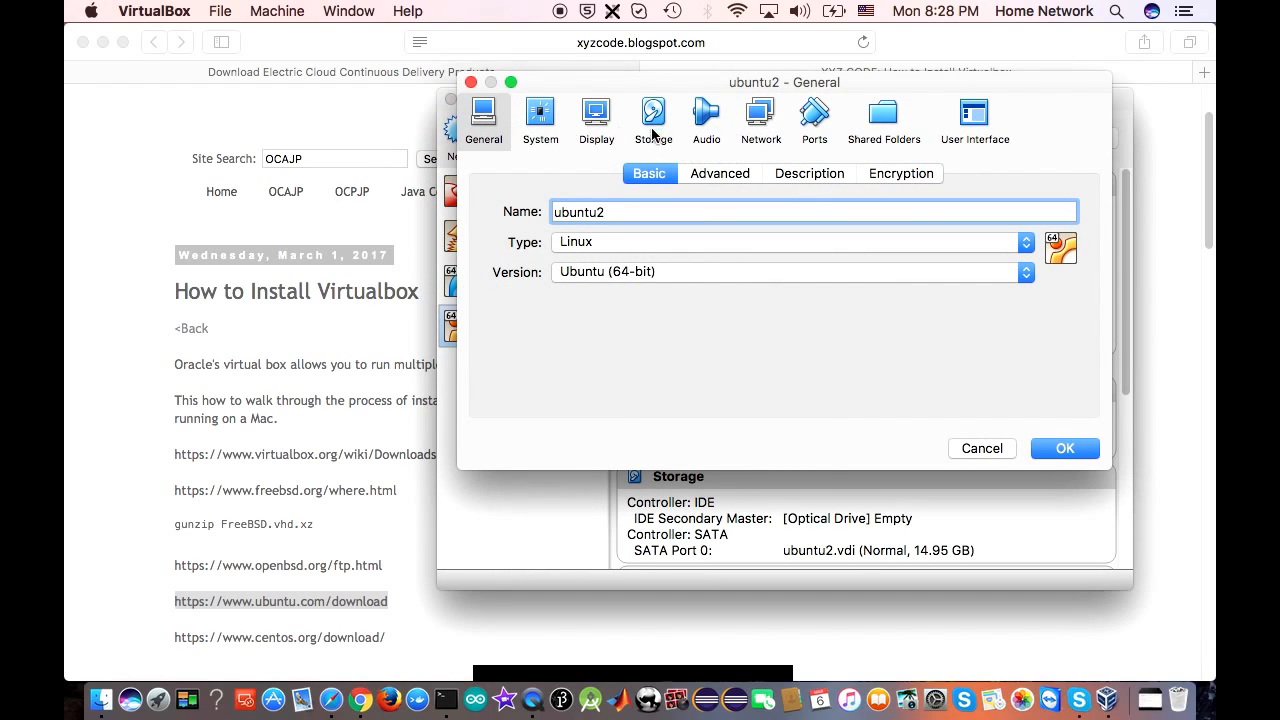
{"action": "left_click", "coordinate": [651, 134]}
{"action": "left_click", "coordinate": [703, 205]}
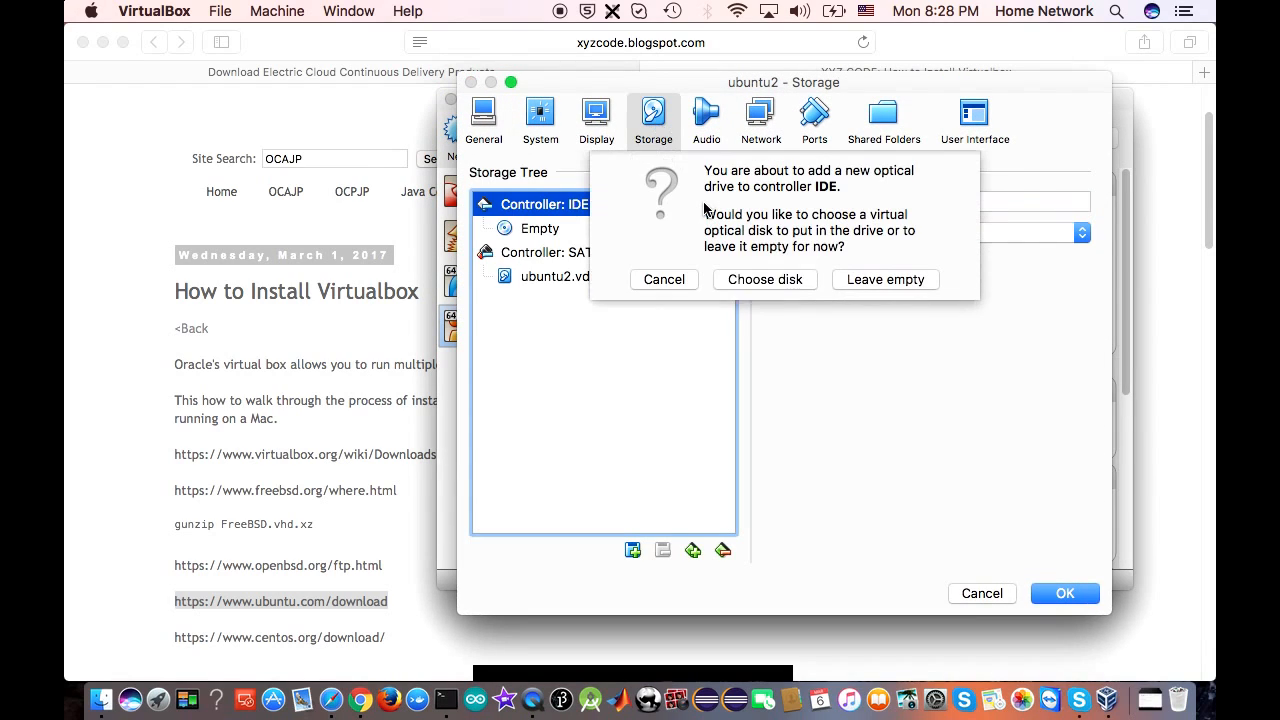
{"action": "left_click", "coordinate": [762, 278]}
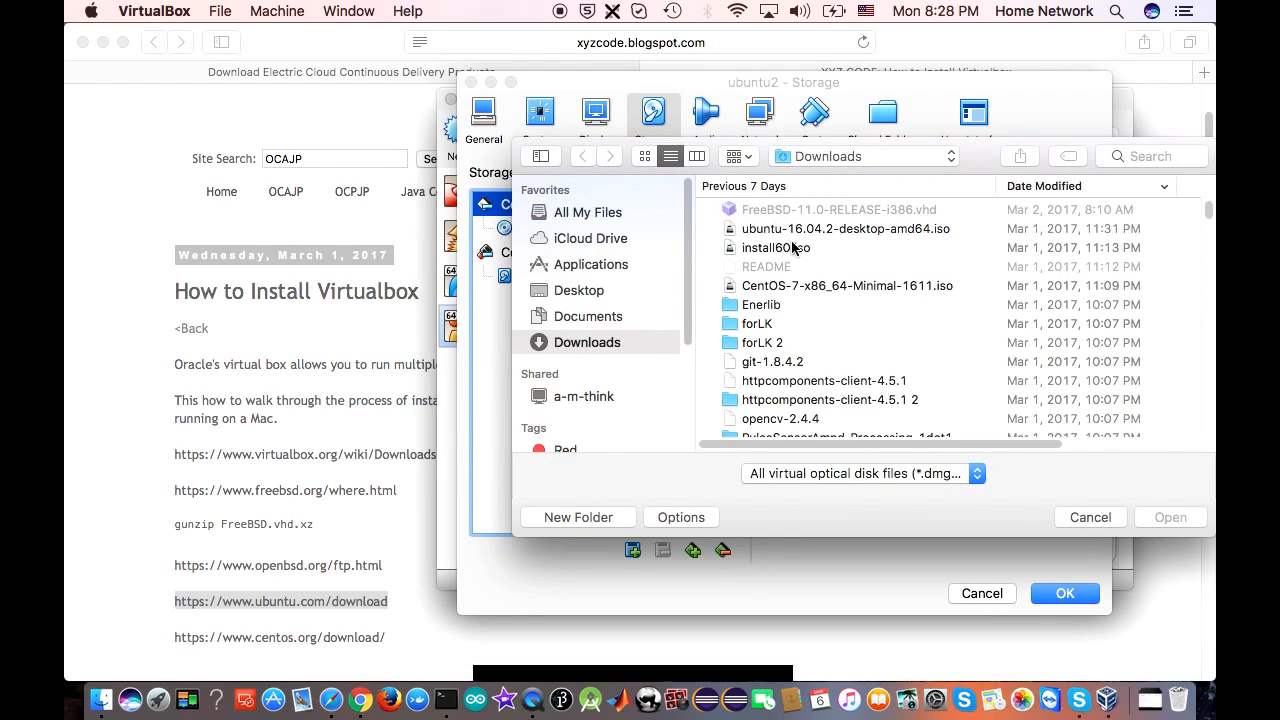
{"action": "left_click", "coordinate": [797, 231]}
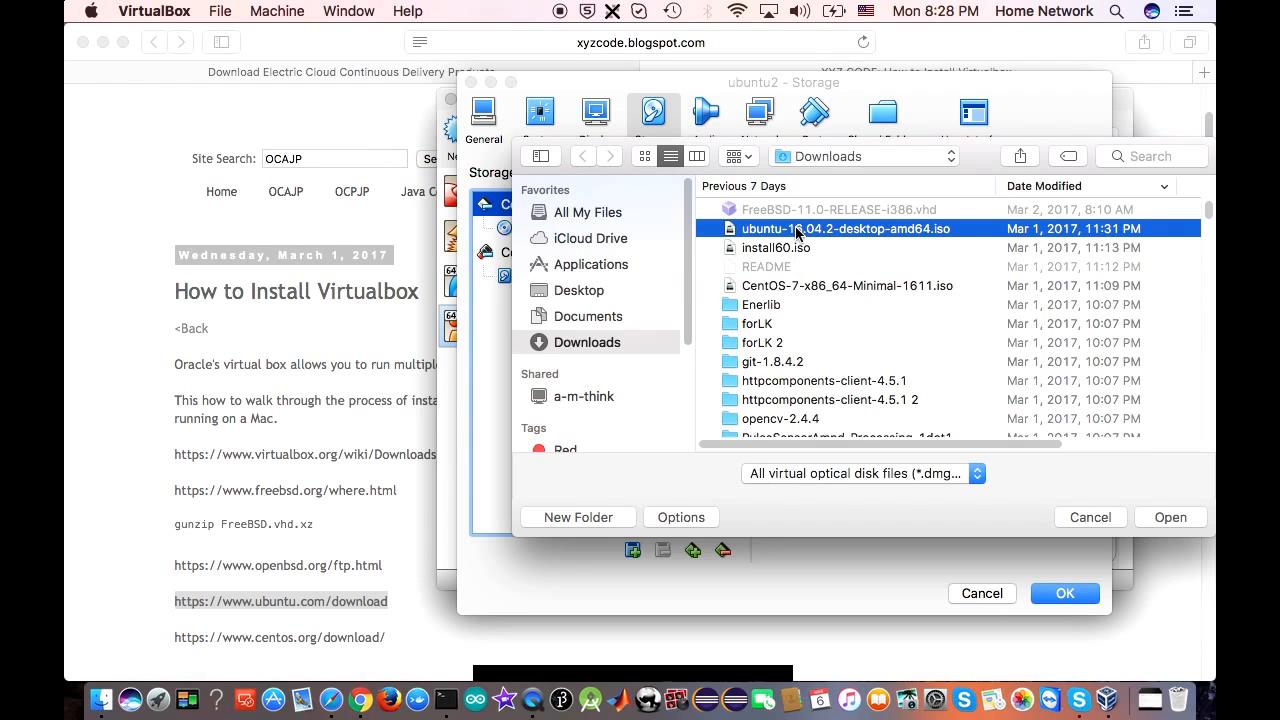
{"action": "double_click", "coordinate": [797, 231]}
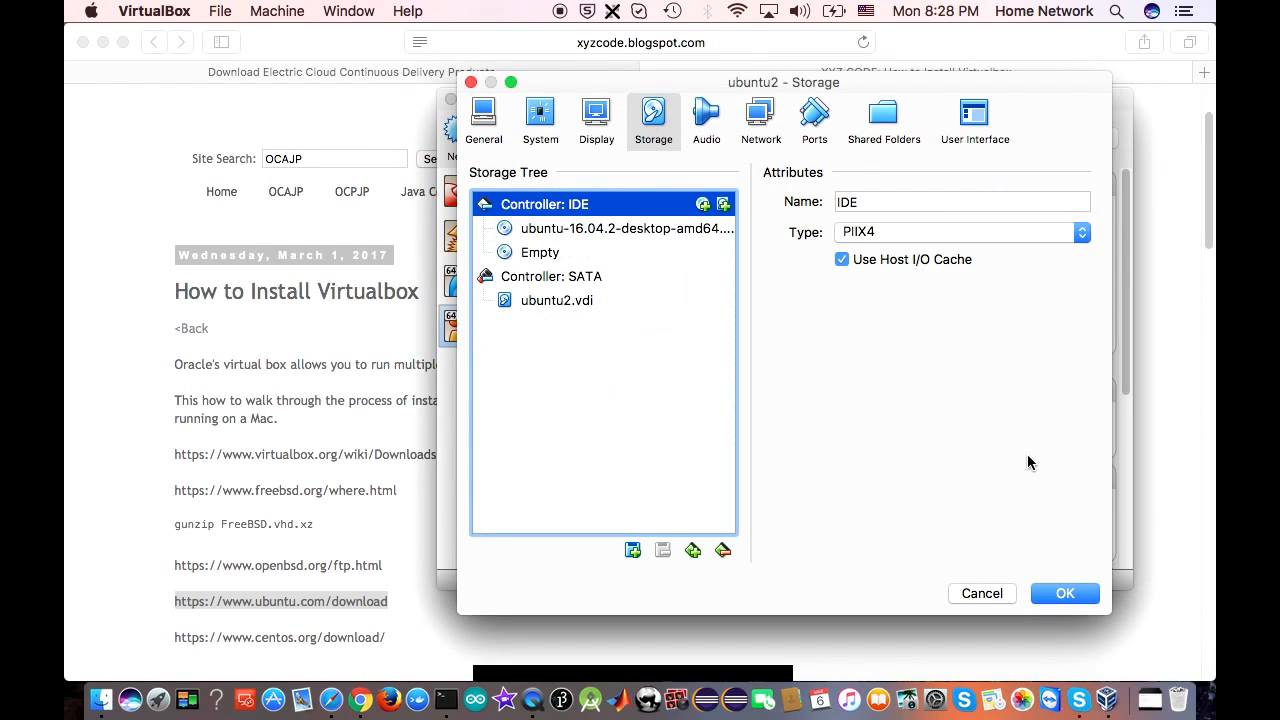
{"action": "left_click", "coordinate": [1065, 594]}
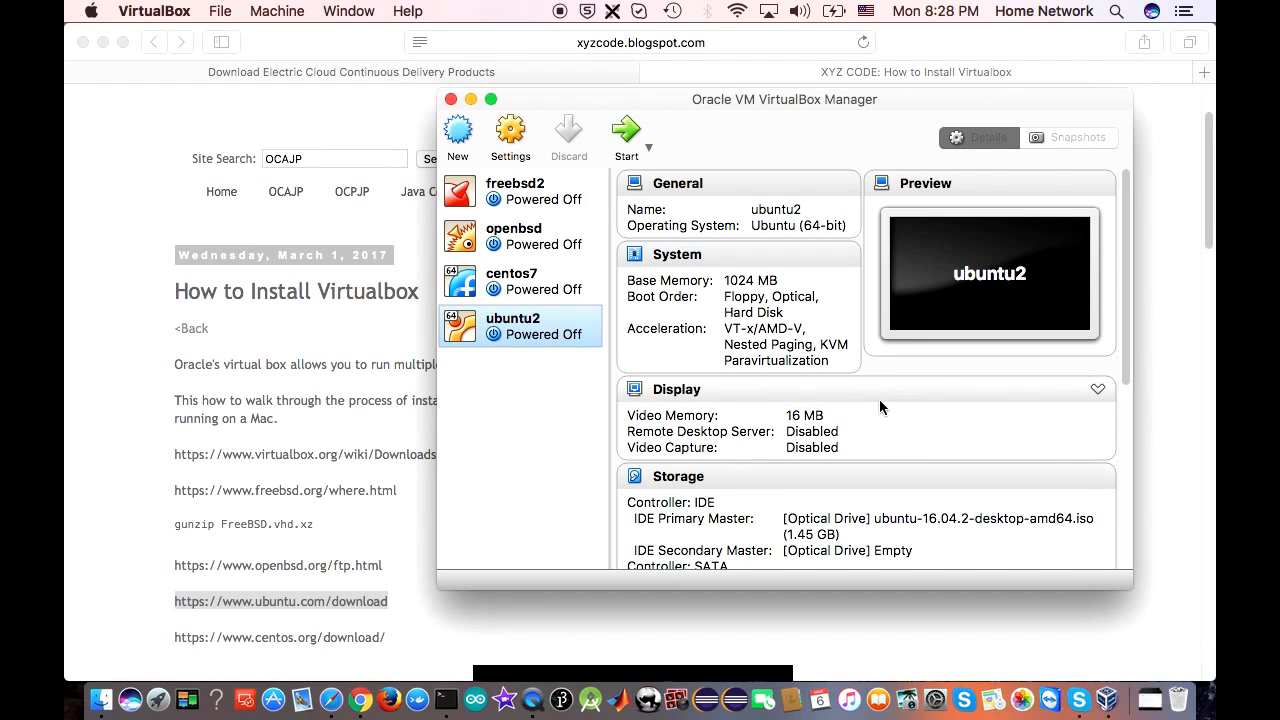
Start ubuntu2, move its window left, then select and start freebsd2 from the Manager
{"action": "left_click", "coordinate": [643, 145]}
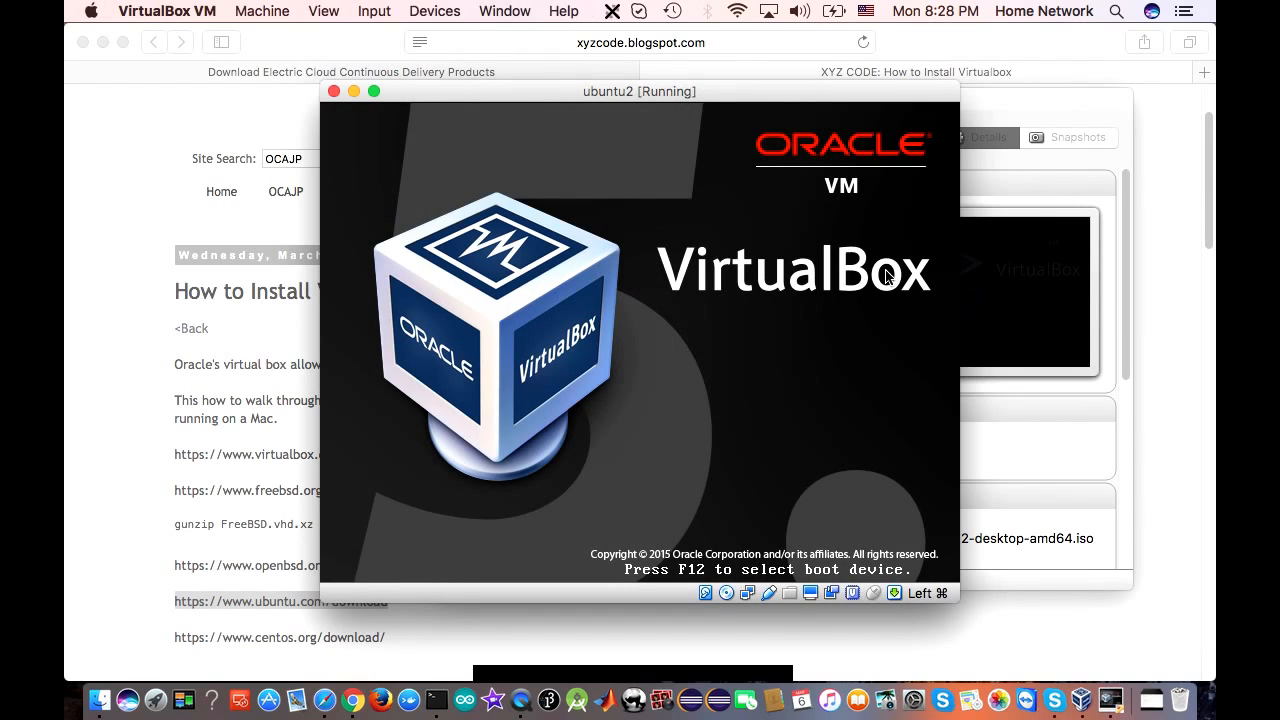
{"action": "left_click_drag", "start_coordinate": [737, 94], "coordinate": [589, 93]}
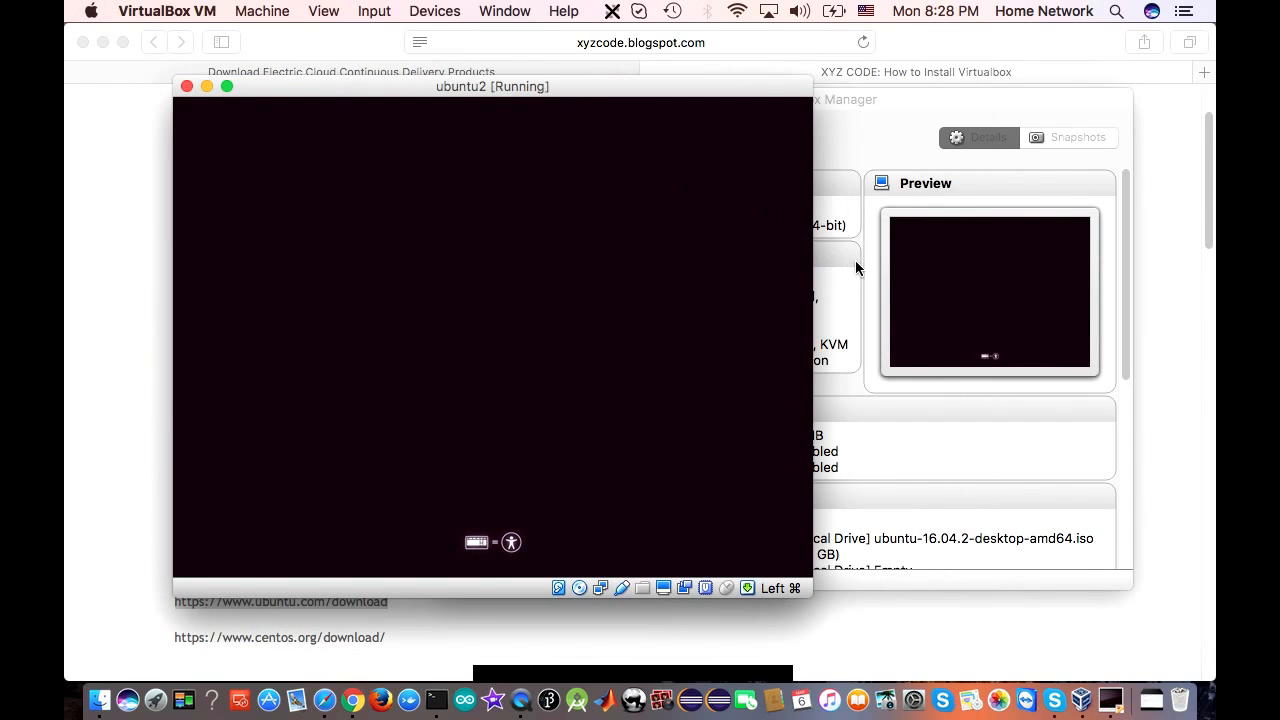
{"action": "left_click", "coordinate": [909, 104]}
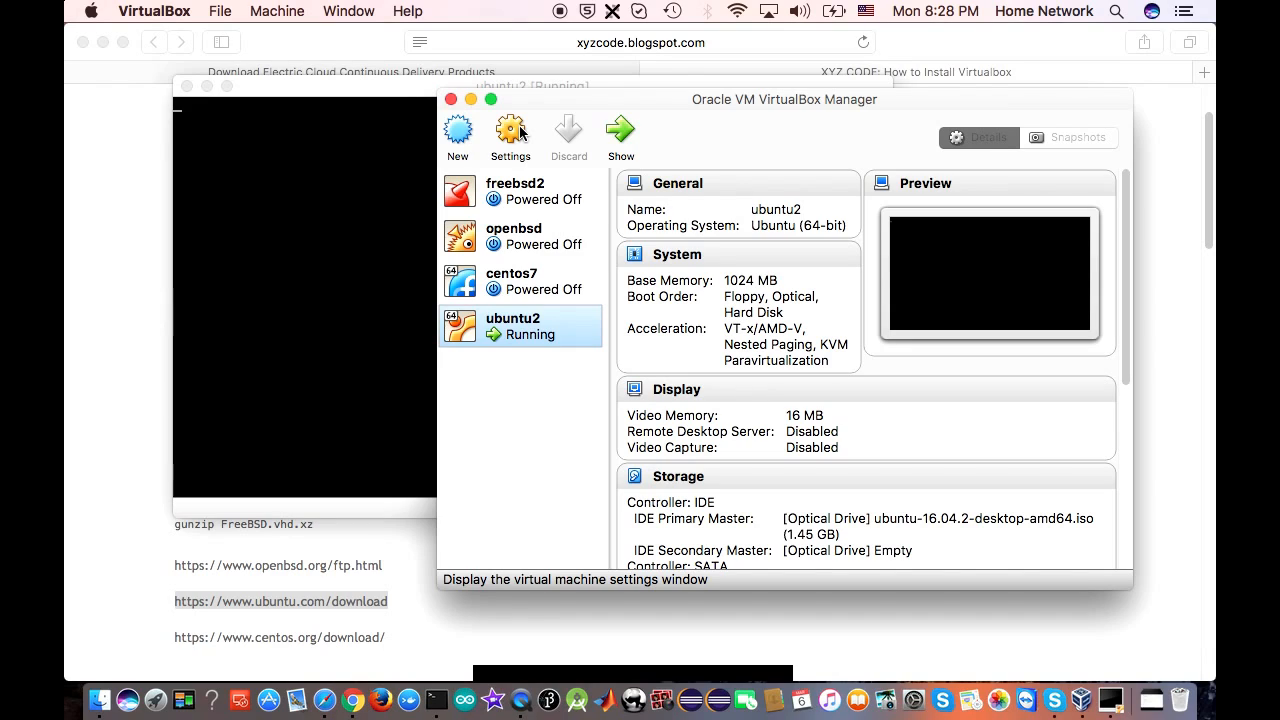
{"action": "left_click", "coordinate": [541, 199]}
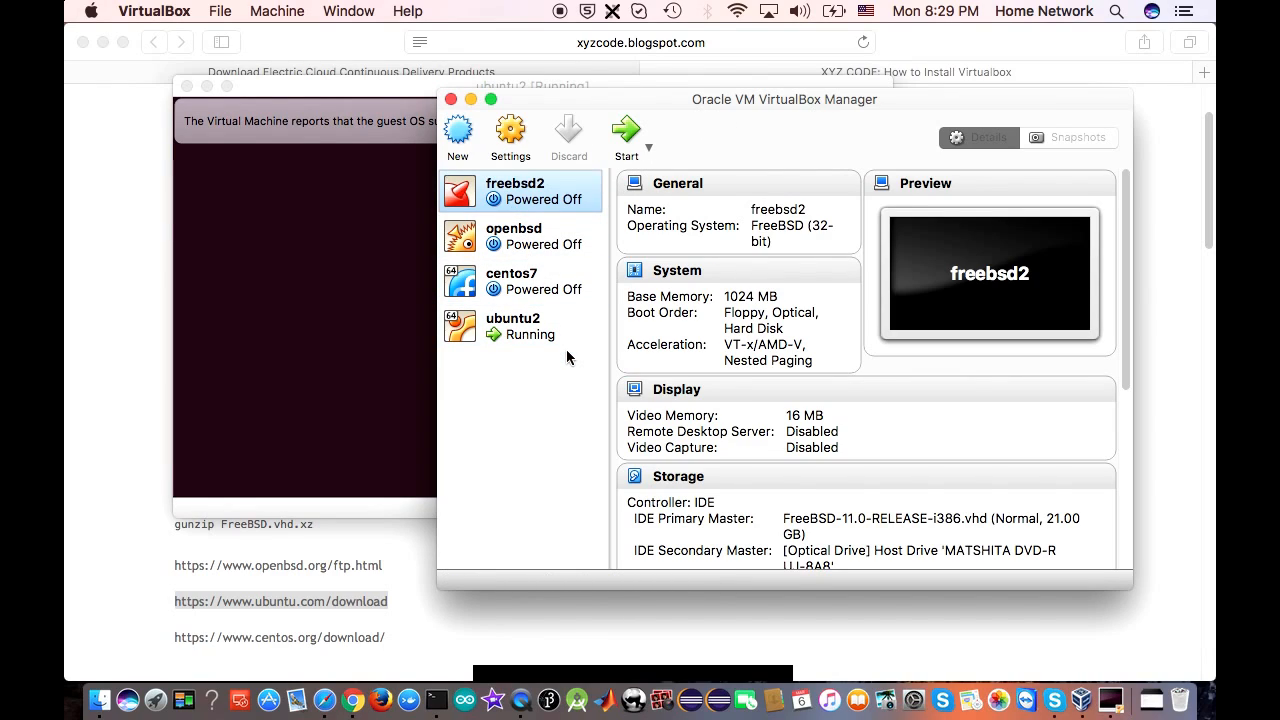
{"action": "left_click", "coordinate": [626, 130]}
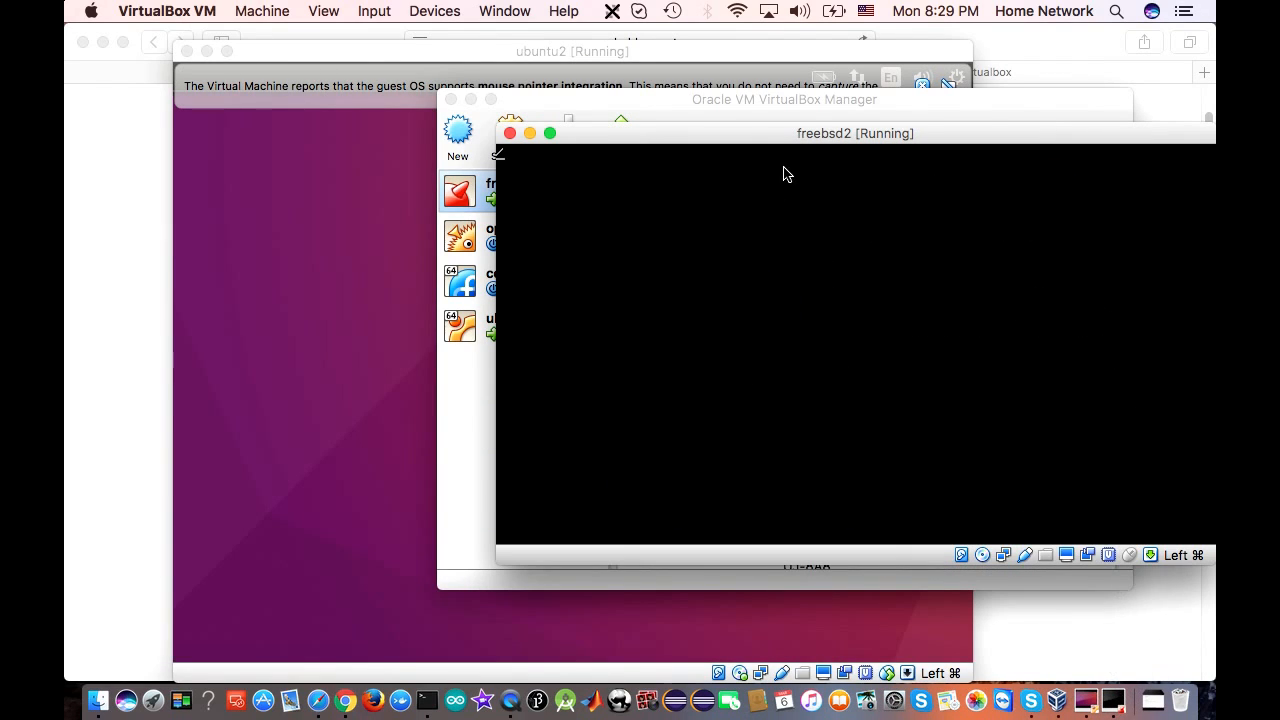
Boot ubuntu2 into the Try Ubuntu live session and check freebsd2, dismissing the input capture message
{"action": "left_click", "coordinate": [1085, 704]}
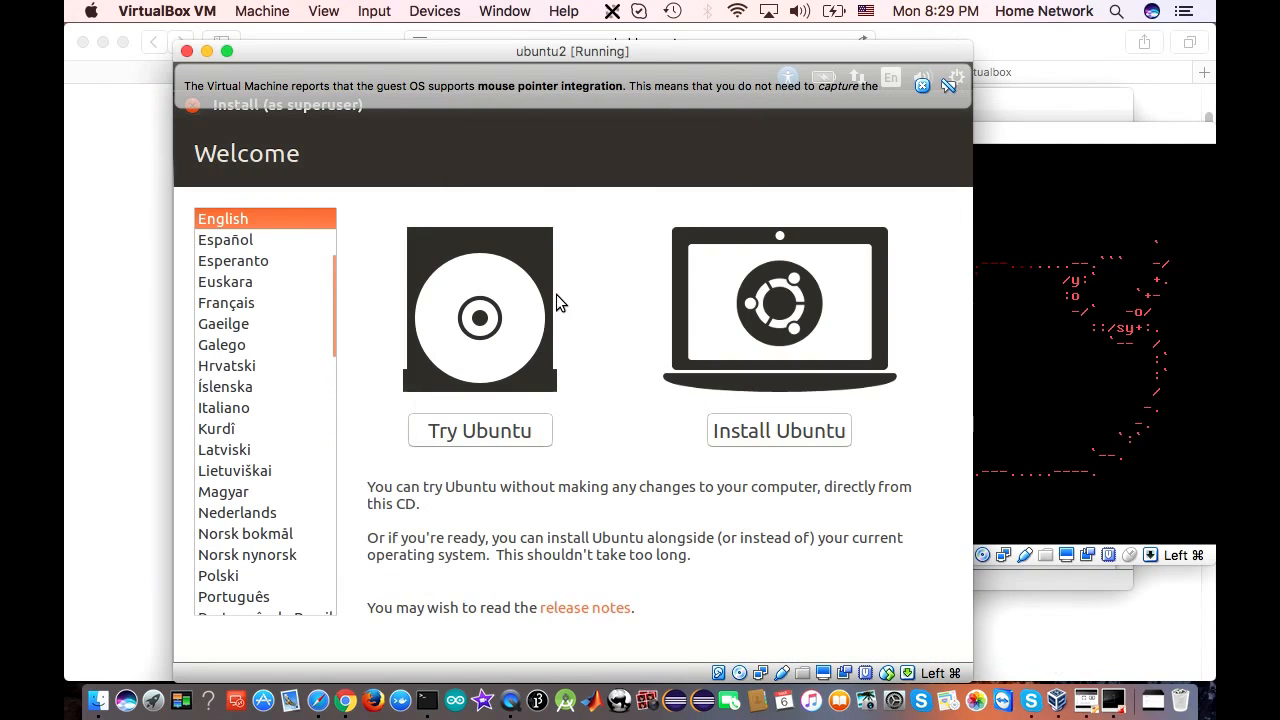
{"action": "left_click", "coordinate": [499, 434]}
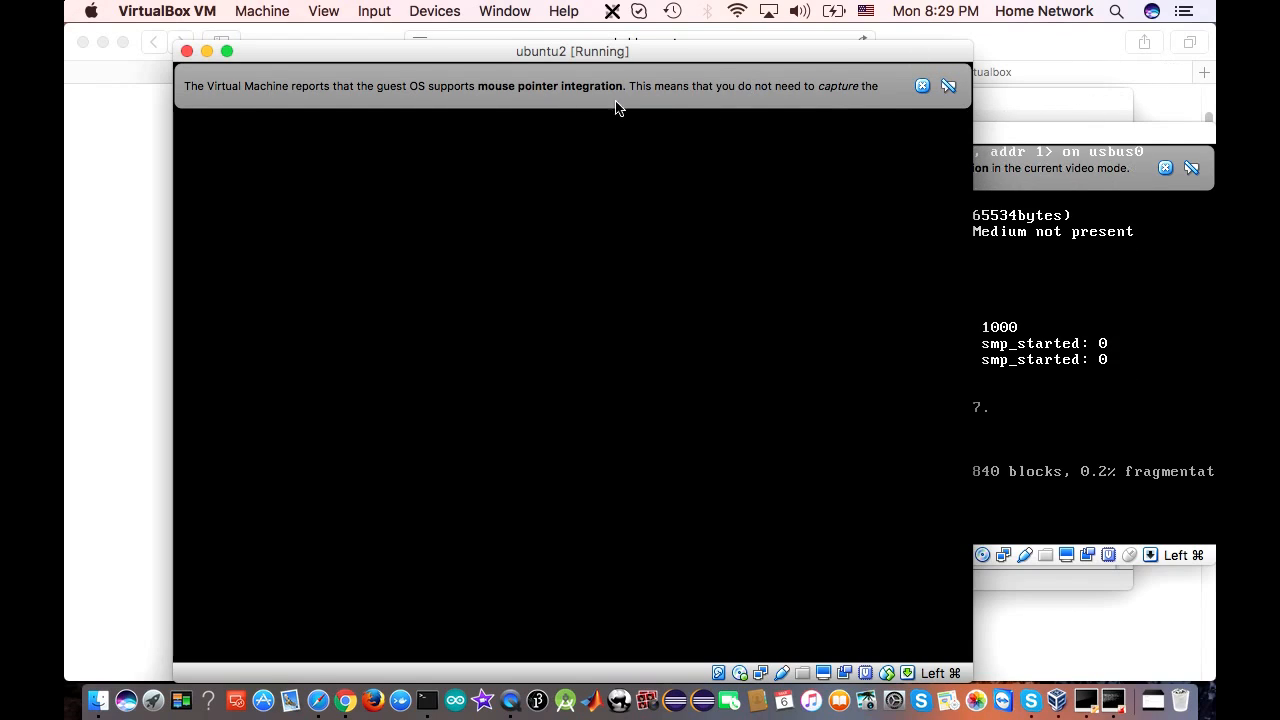
{"action": "left_click", "coordinate": [1051, 104]}
{"action": "left_click", "coordinate": [1174, 245]}
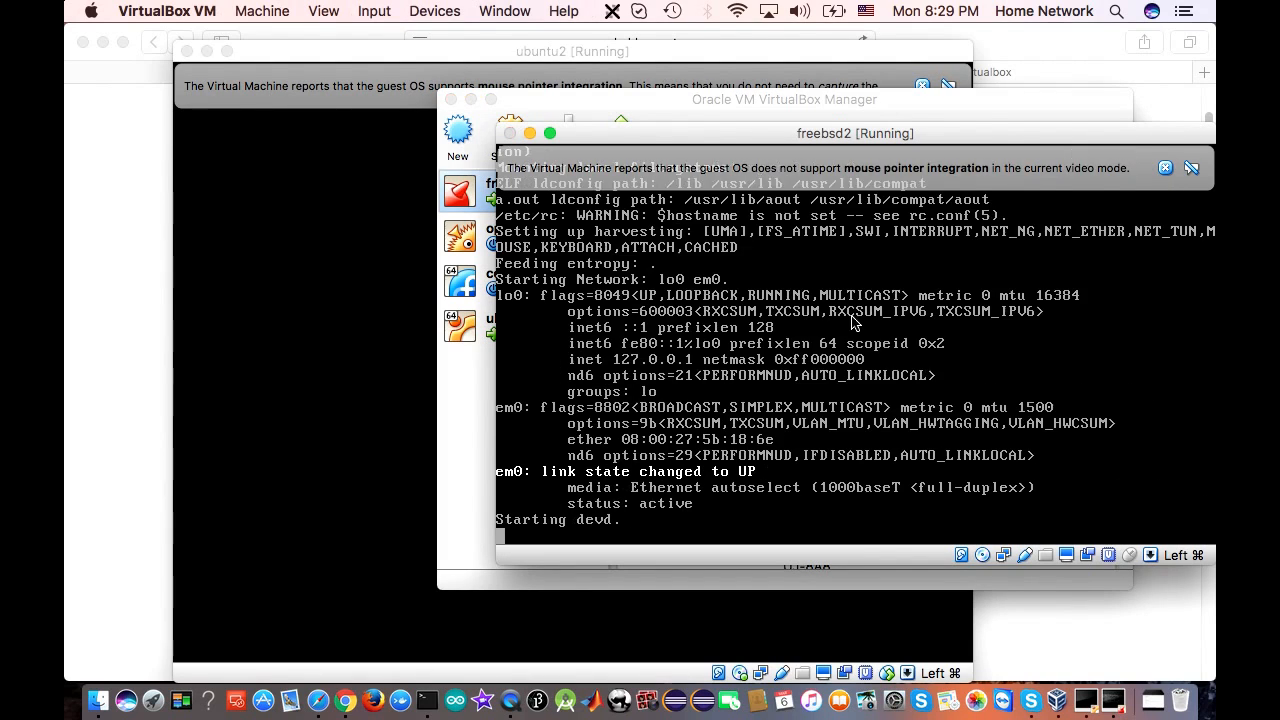
{"action": "left_click", "coordinate": [850, 311]}
{"action": "left_click", "coordinate": [810, 443]}
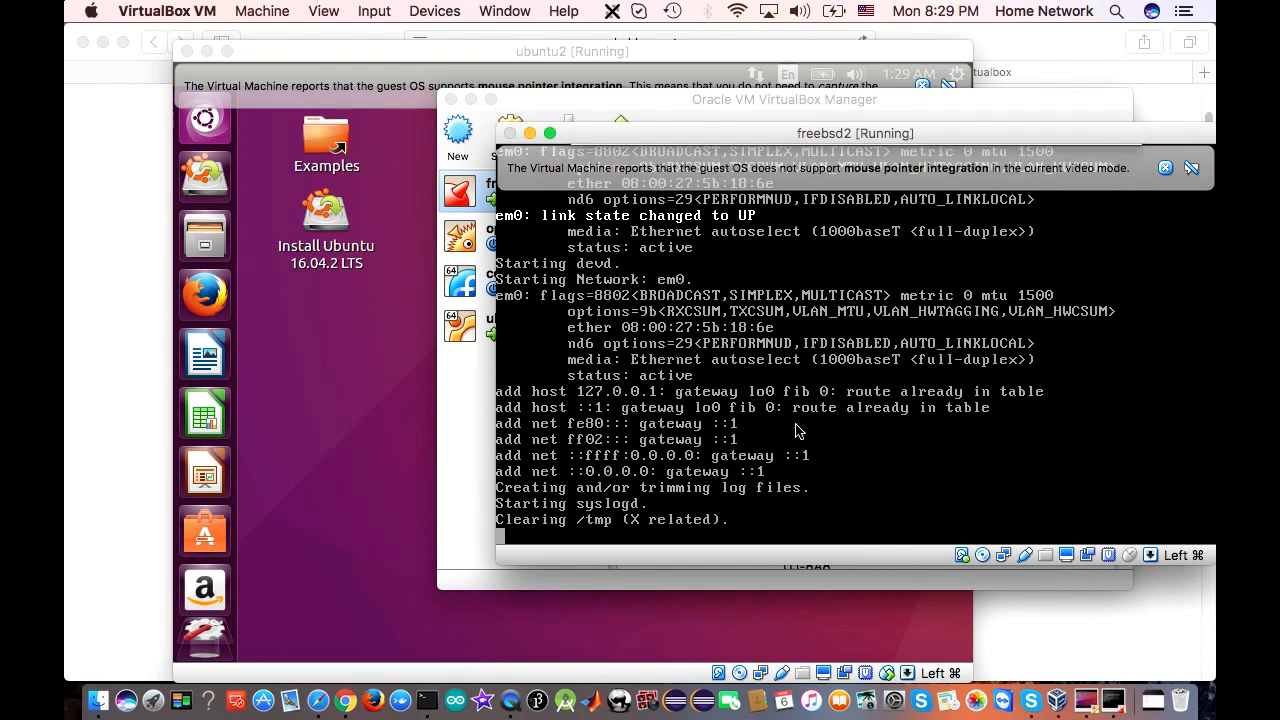
Launch the Install Ubuntu 16.04.2 LTS installer on ubuntu2's desktop, then check the freebsd2 window
{"action": "left_click", "coordinate": [342, 297]}
{"action": "double_click", "coordinate": [326, 212]}
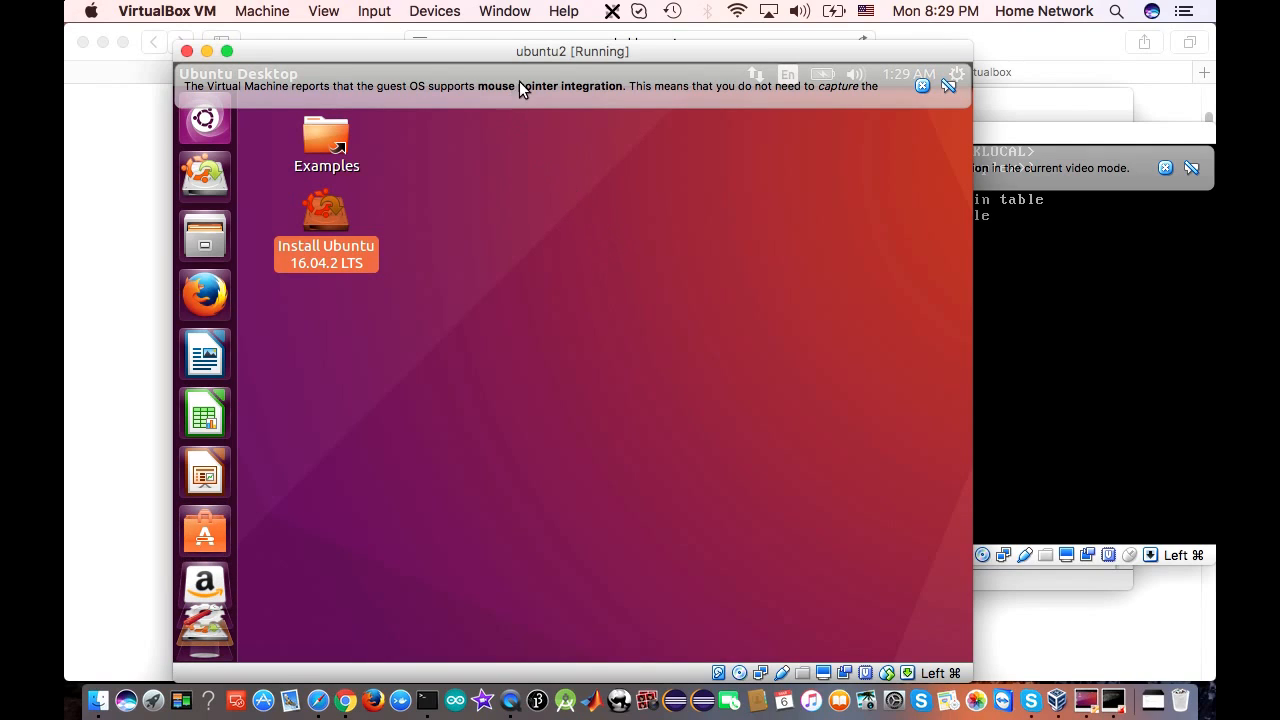
{"action": "left_click_drag", "start_coordinate": [555, 57], "coordinate": [492, 49]}
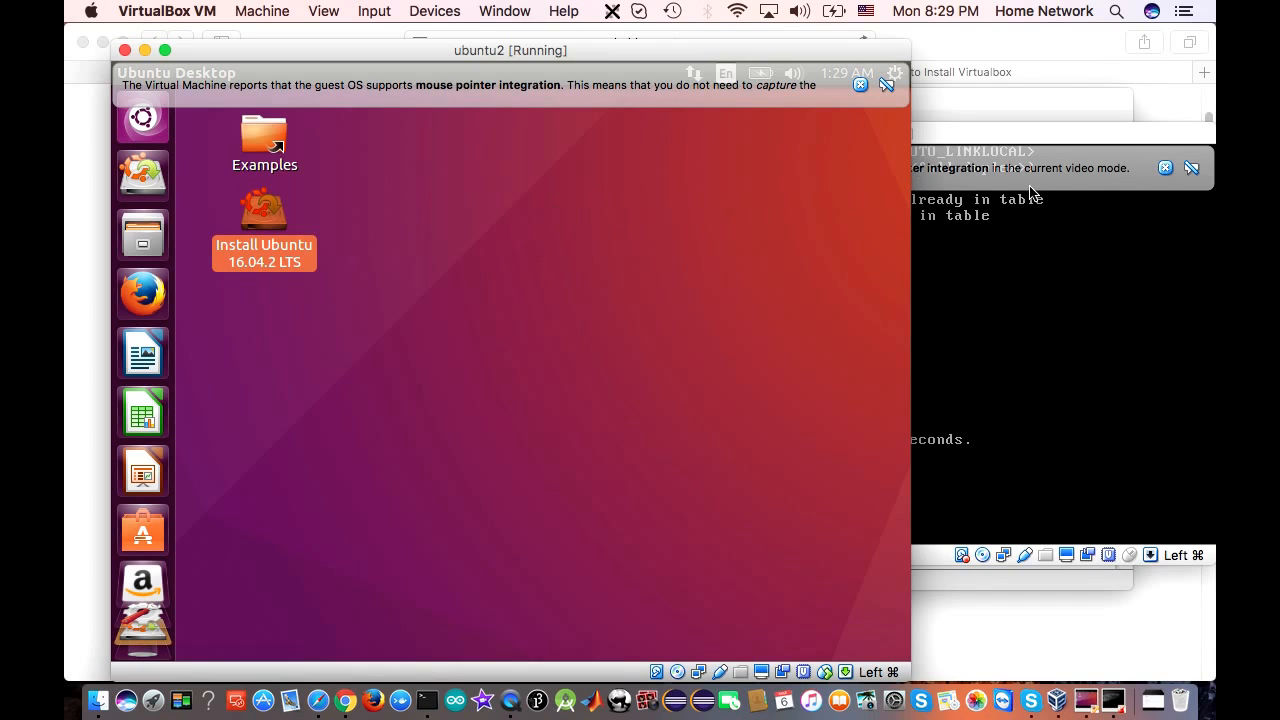
{"action": "left_click", "coordinate": [1118, 138]}
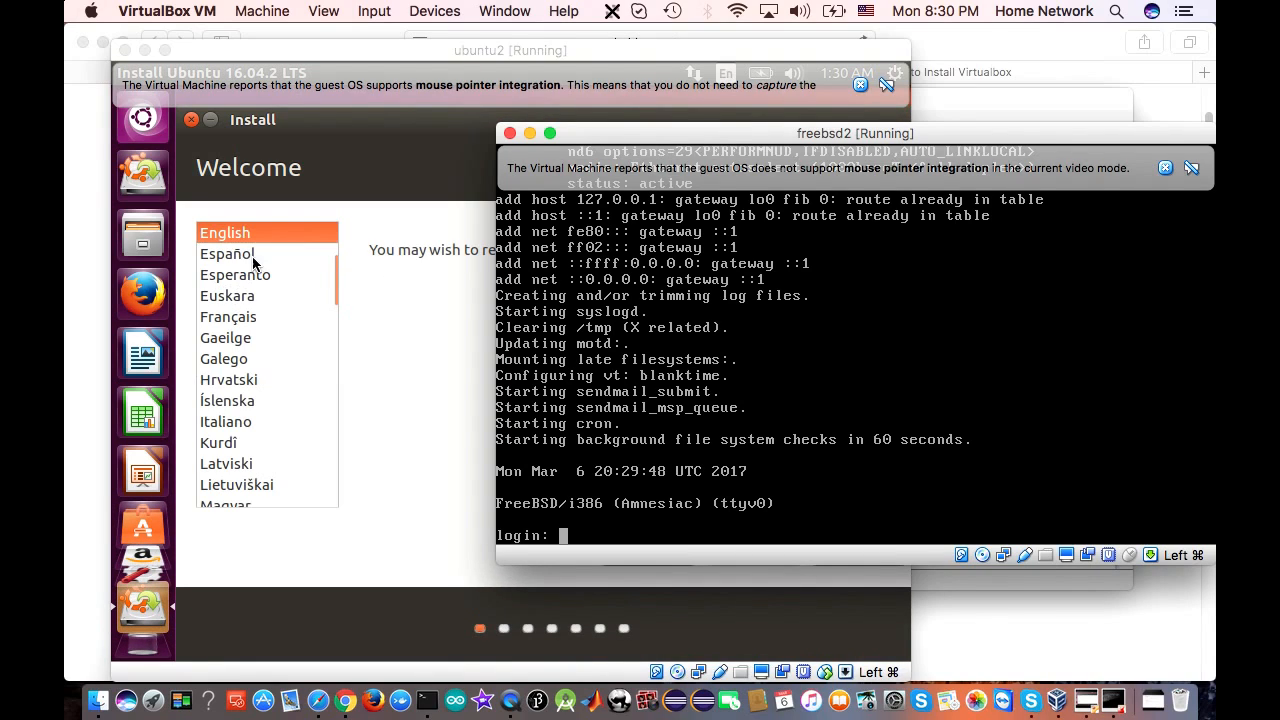
Continue with English past Preparing, choose Erase disk and install Ubuntu, and confirm writing changes
{"action": "left_click", "coordinate": [290, 234]}
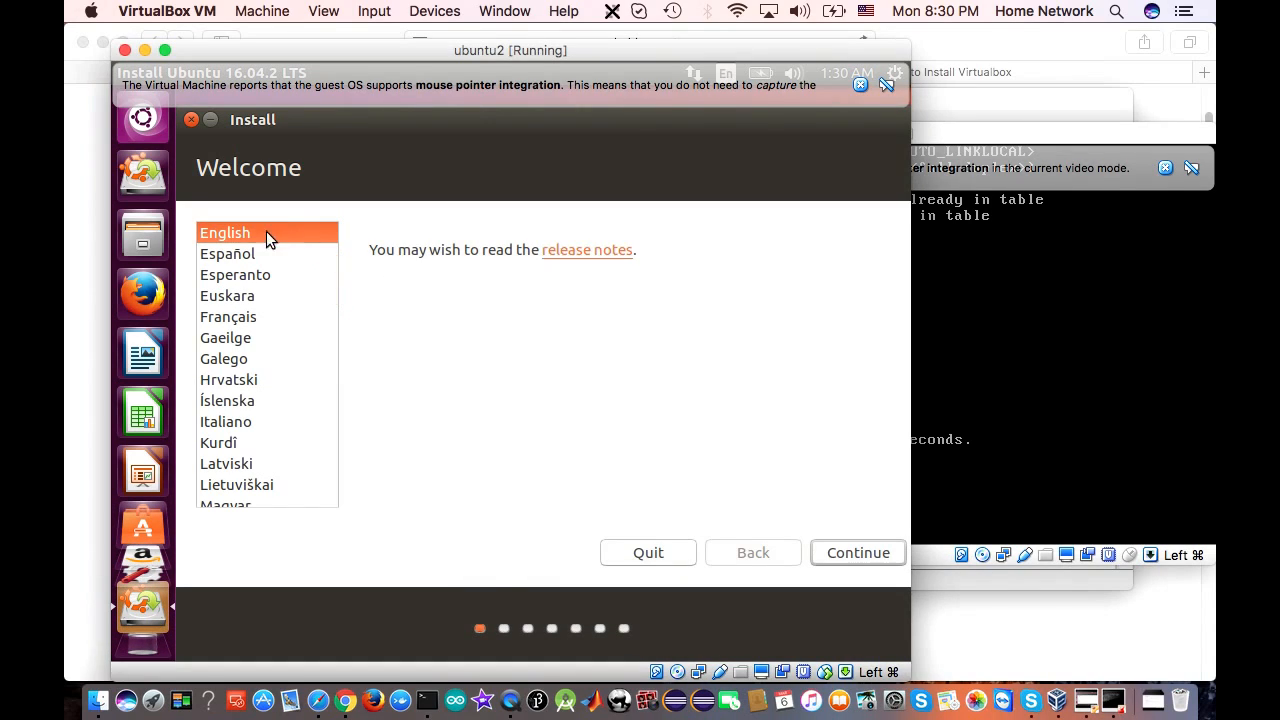
{"action": "left_click", "coordinate": [836, 556]}
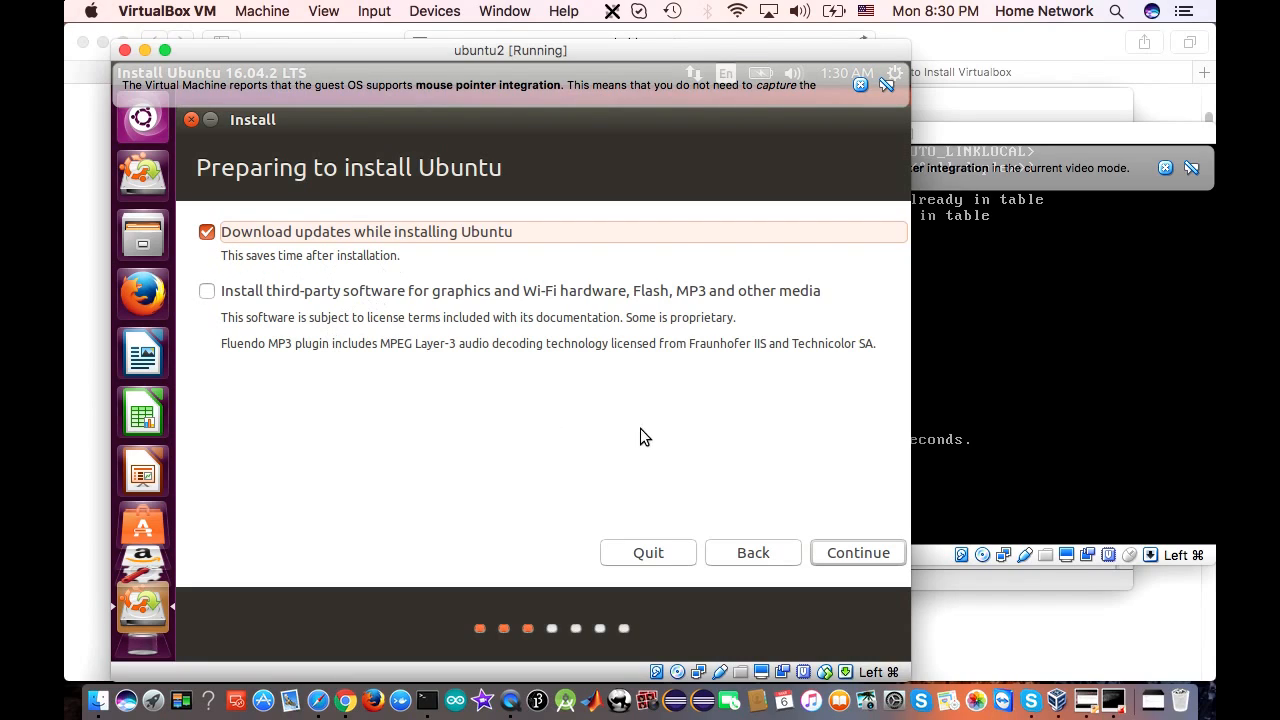
{"action": "left_click", "coordinate": [857, 553]}
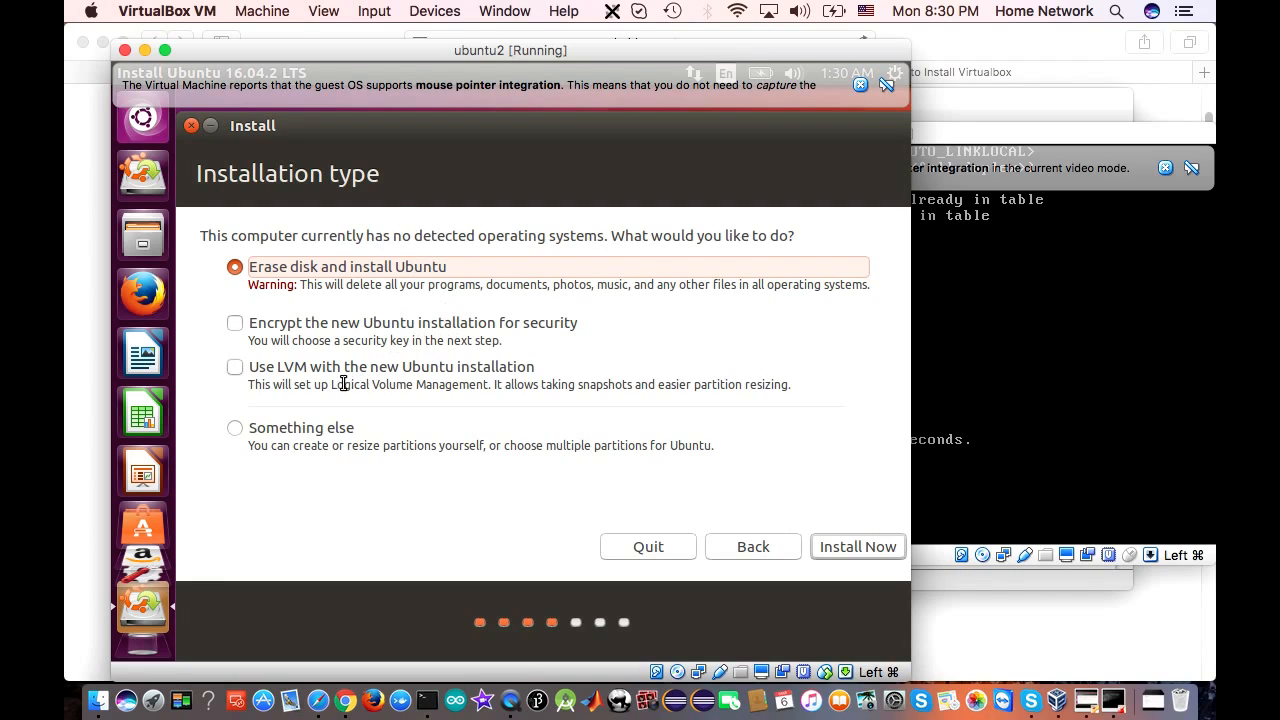
{"action": "left_click", "coordinate": [858, 549]}
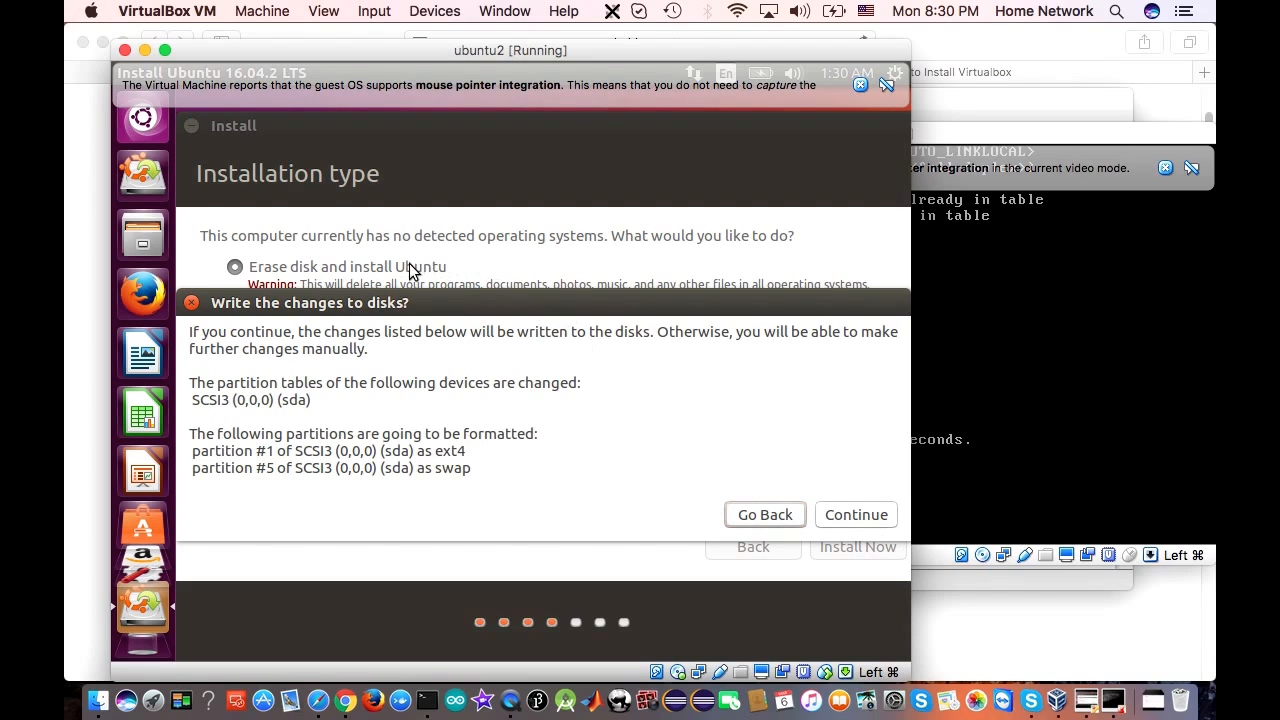
{"action": "left_click", "coordinate": [833, 517]}
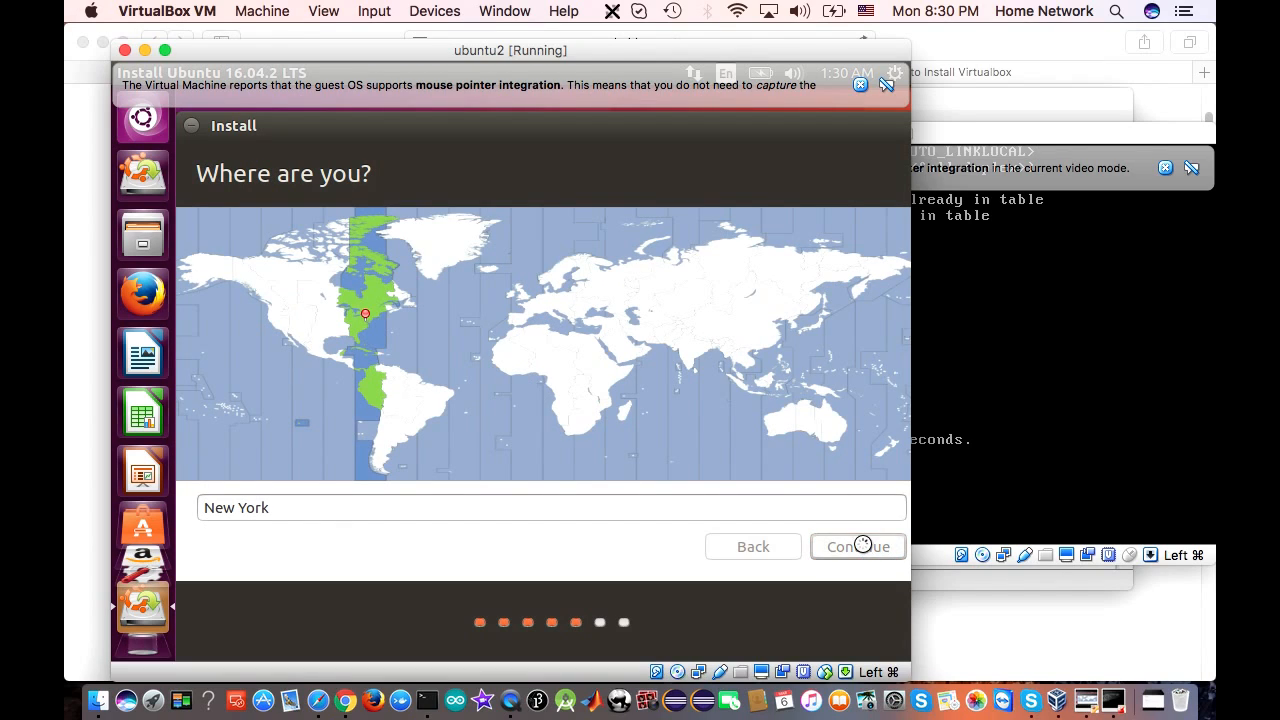
Accept New York, dismiss the mouse notice, widen the ubuntu2 window, and accept English (US) keyboard
{"action": "left_click", "coordinate": [858, 546]}
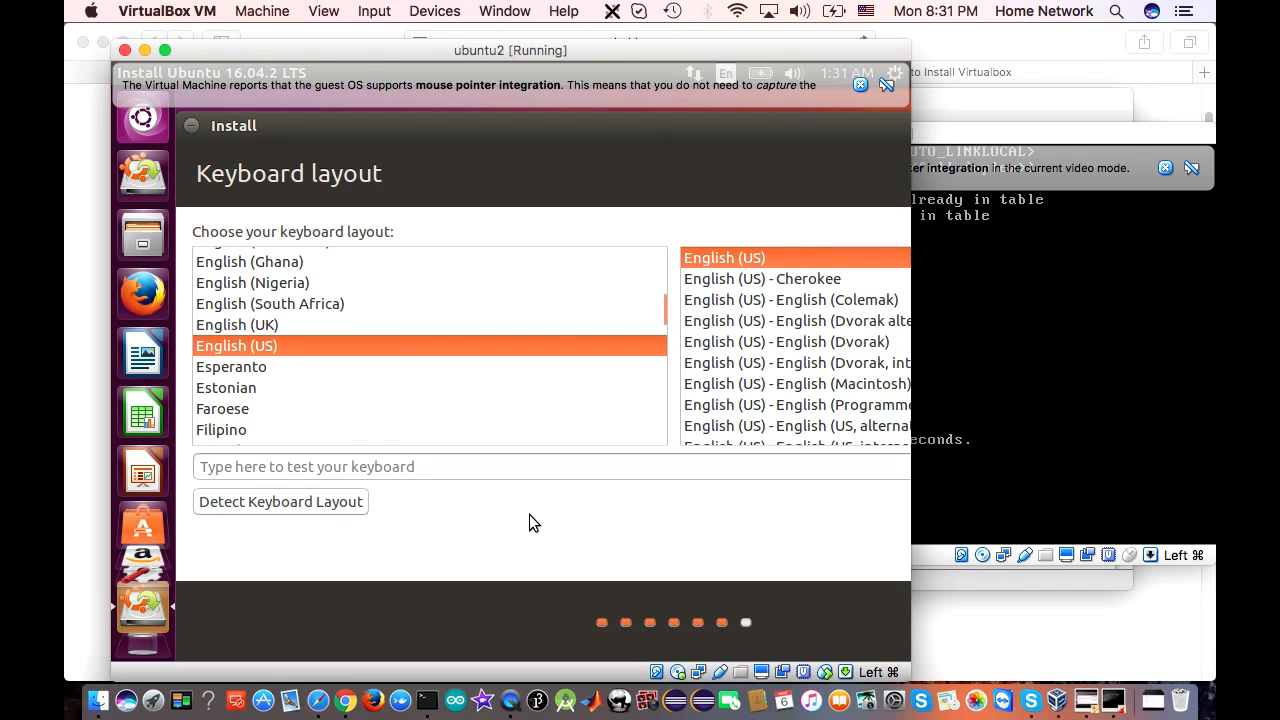
{"action": "mouse_move", "coordinate": [789, 75]}
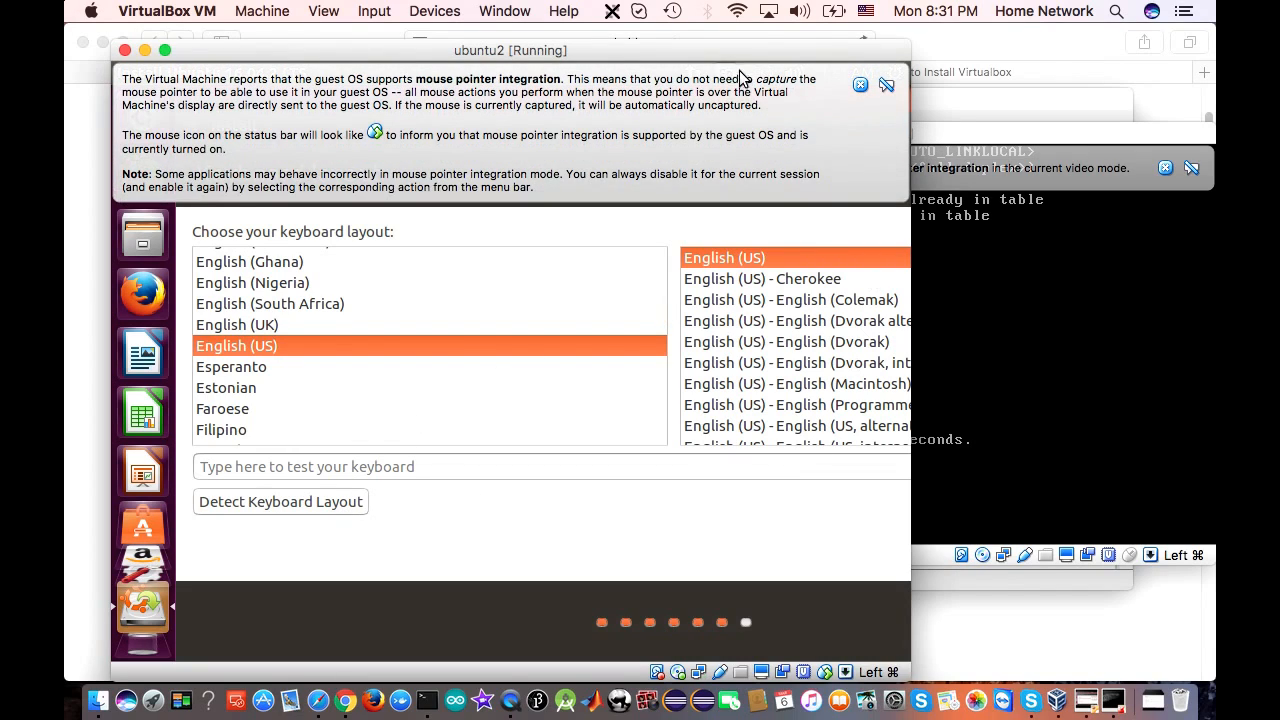
{"action": "left_click", "coordinate": [860, 88]}
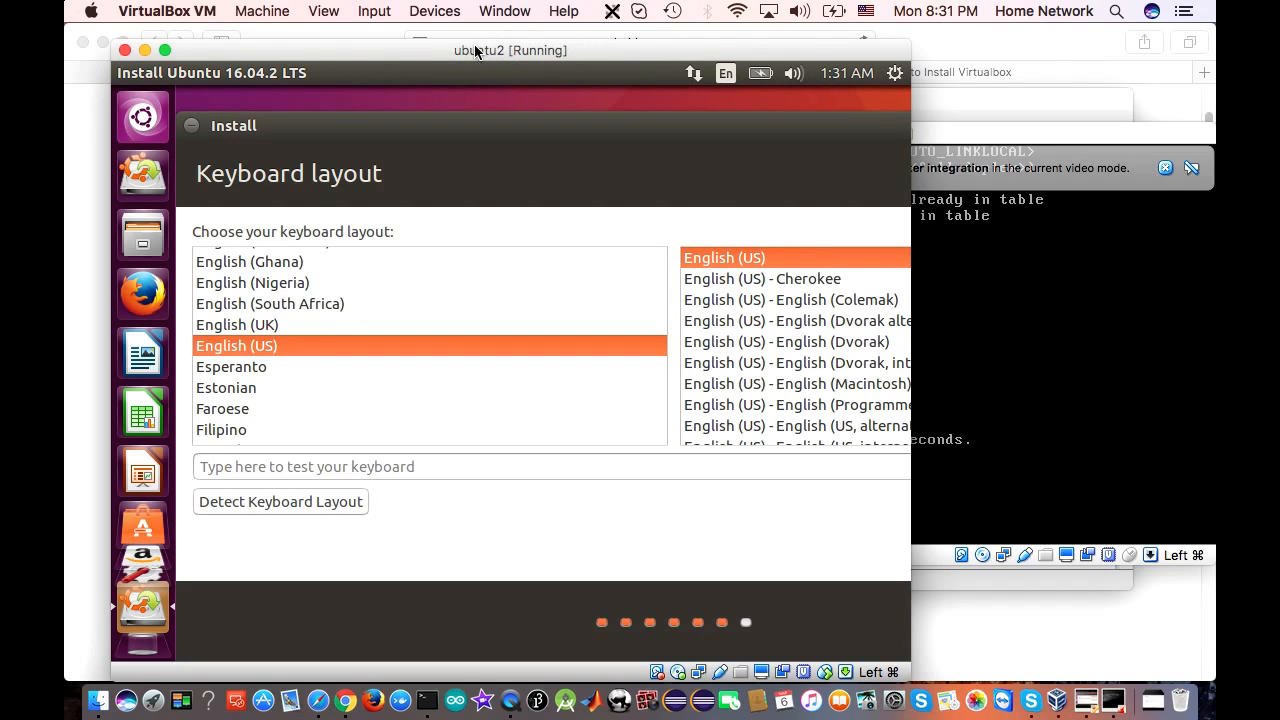
{"action": "left_click_drag", "start_coordinate": [410, 50], "coordinate": [412, 50]}
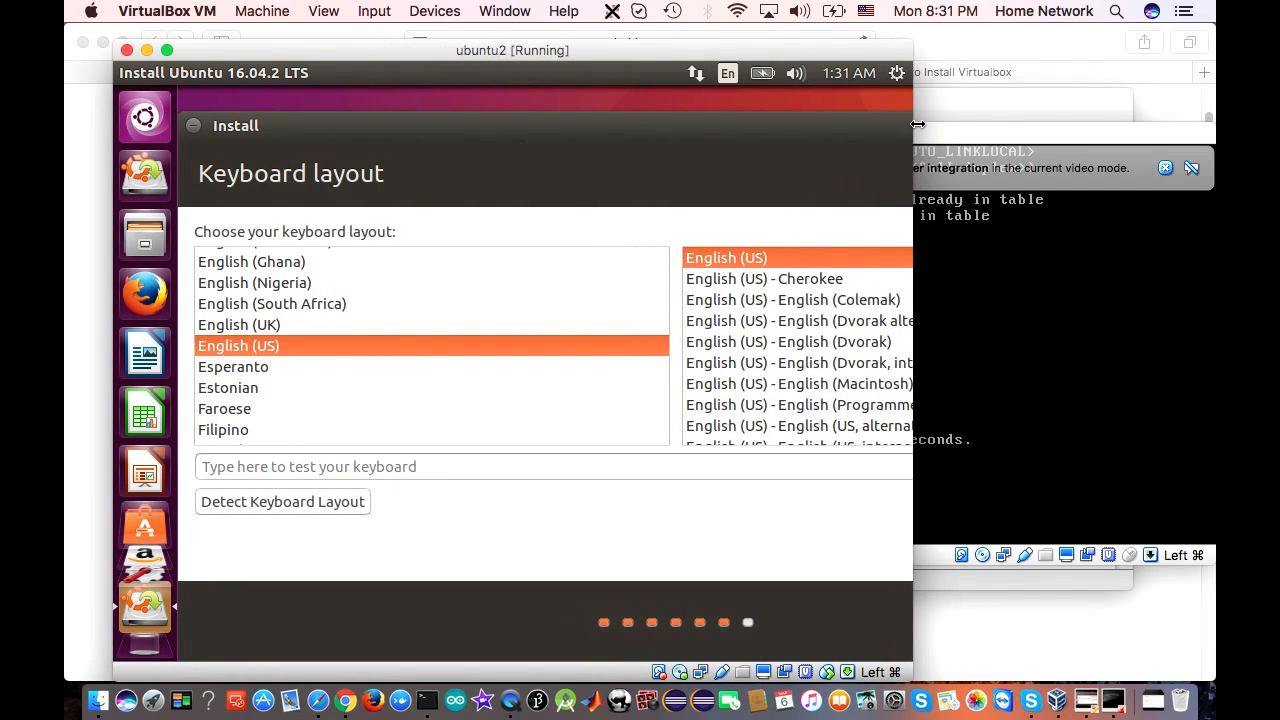
{"action": "left_click_drag", "start_coordinate": [913, 124], "coordinate": [1195, 174]}
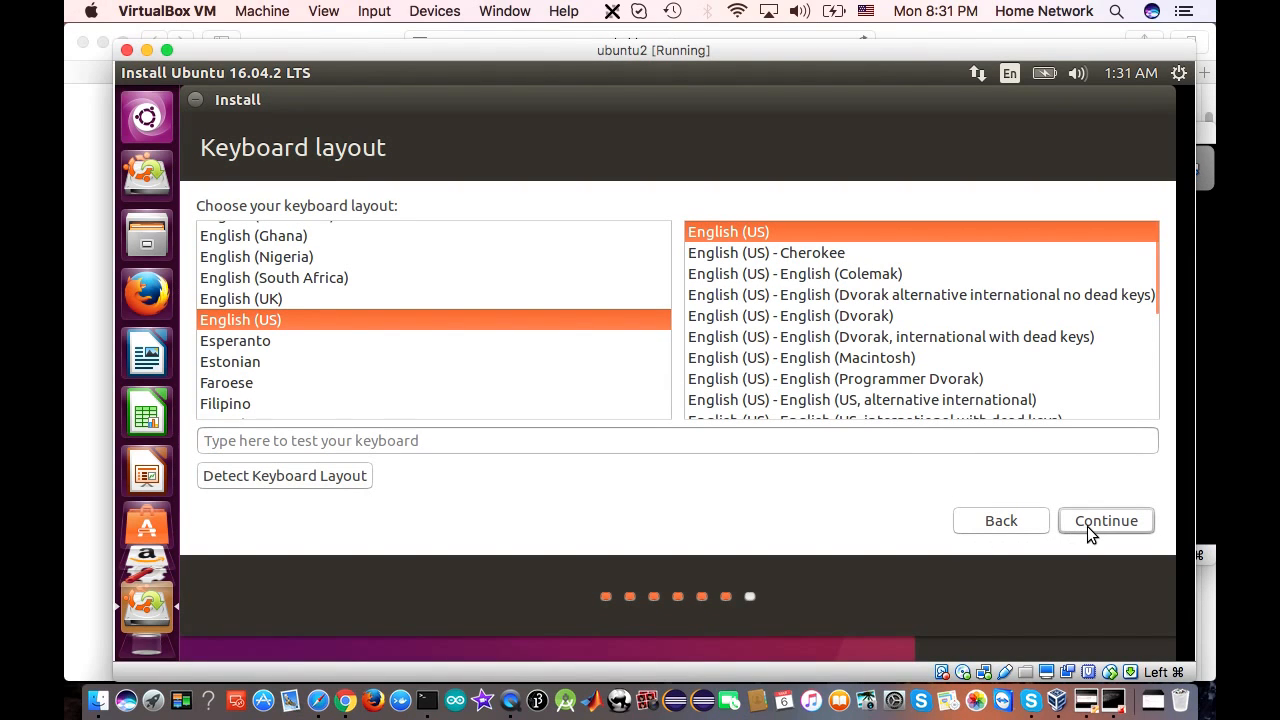
{"action": "left_click", "coordinate": [1087, 526]}
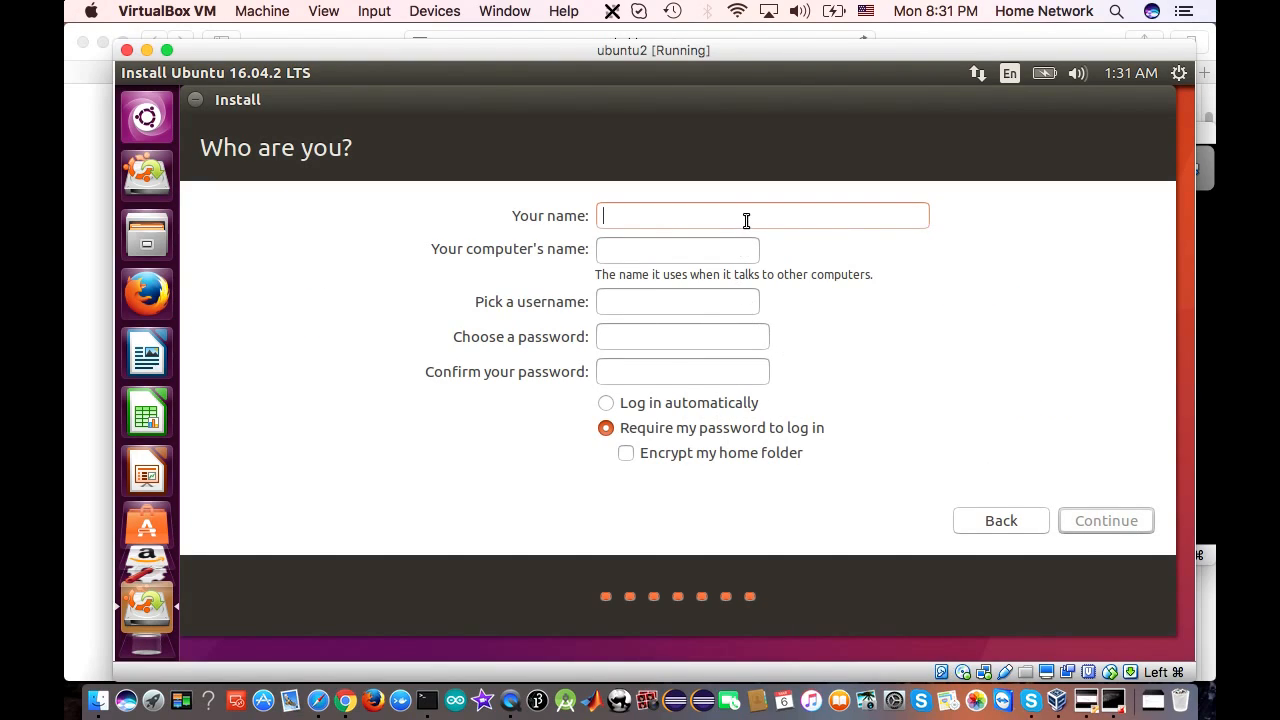
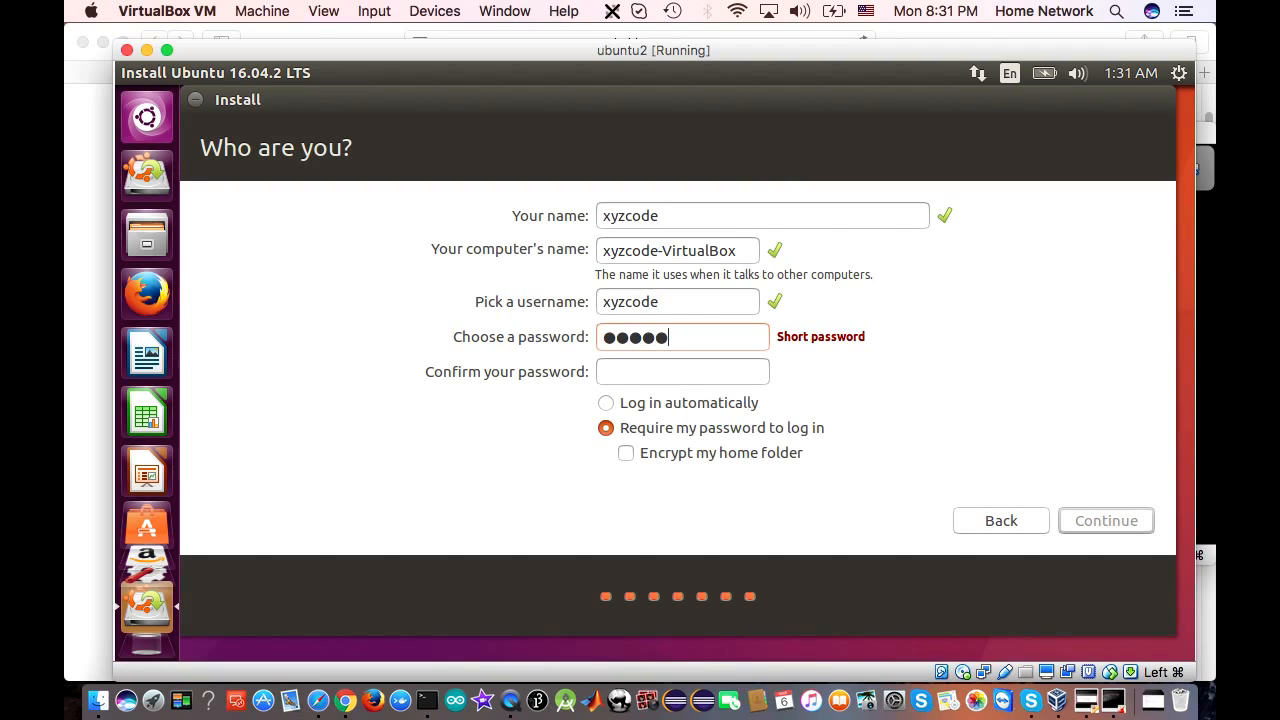
Enter the user's name and the account password, confirm the password, and continue the installation
{"action": "key", "text": "BackSpace"}
{"action": "key", "text": "BackSpace"}
{"action": "key", "text": "BackSpace"}
{"action": "key", "text": "BackSpace"}
{"action": "key", "text": "BackSpace"}
{"action": "key", "text": "BackSpace"}
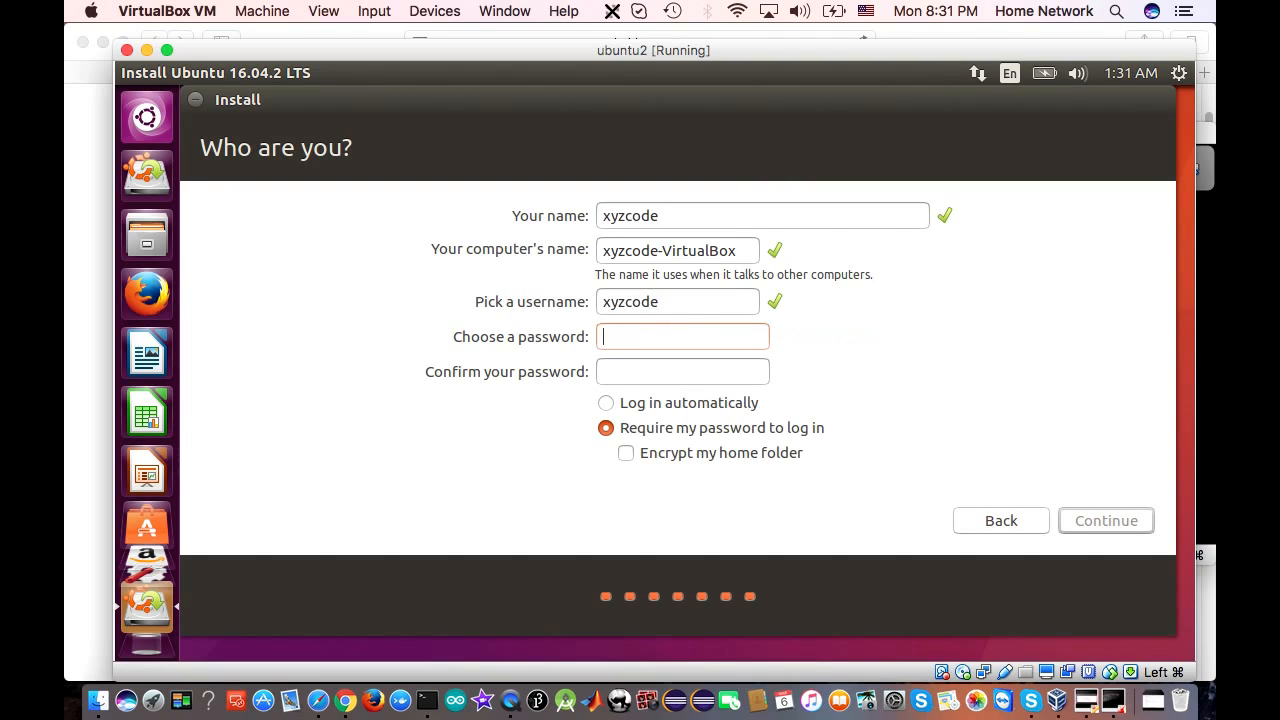
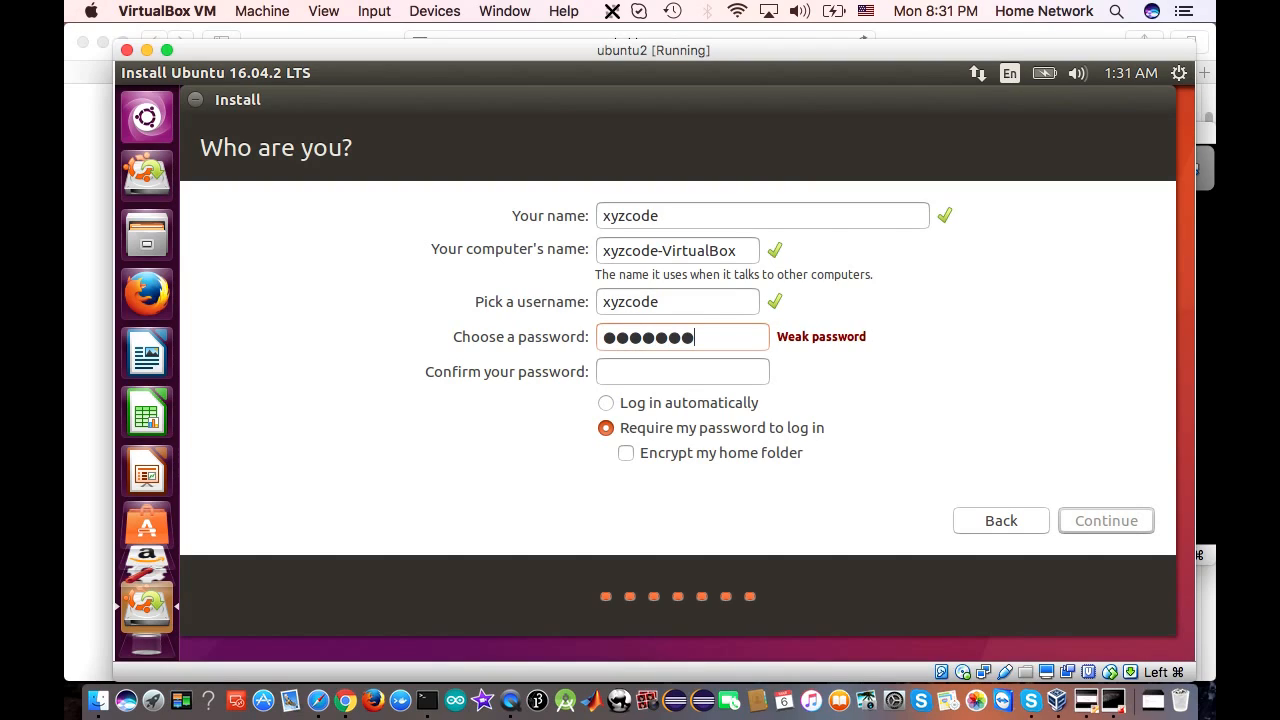
{"action": "left_click", "coordinate": [643, 368]}
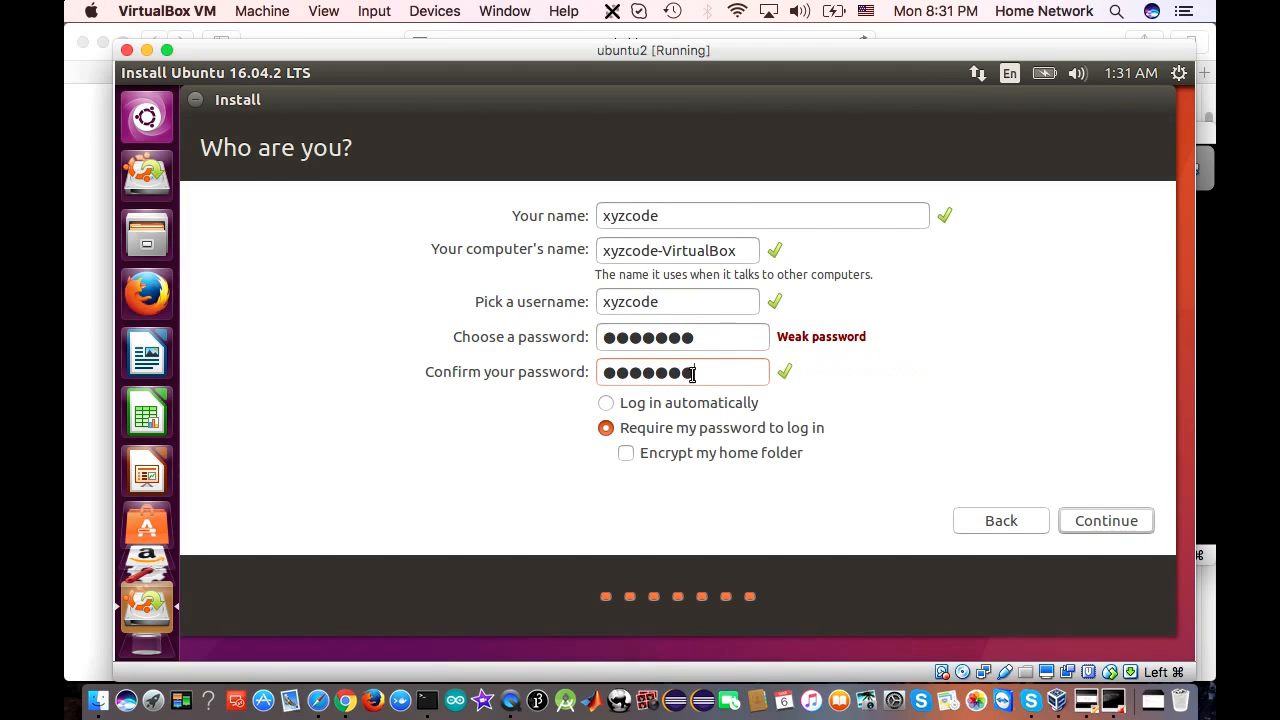
{"action": "left_click", "coordinate": [1100, 520]}
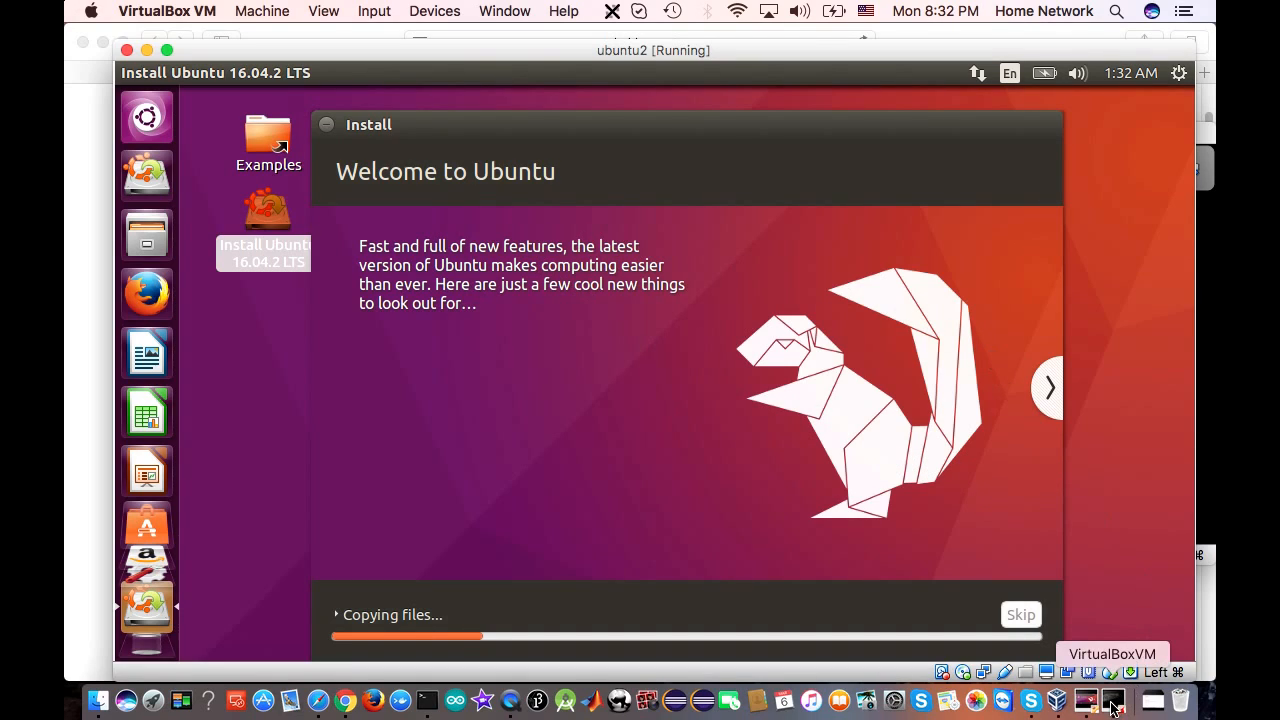
Open freebsd2's System > Processor settings (1 CPU, 100% cap), then bring its console forward
{"action": "left_click", "coordinate": [1062, 705]}
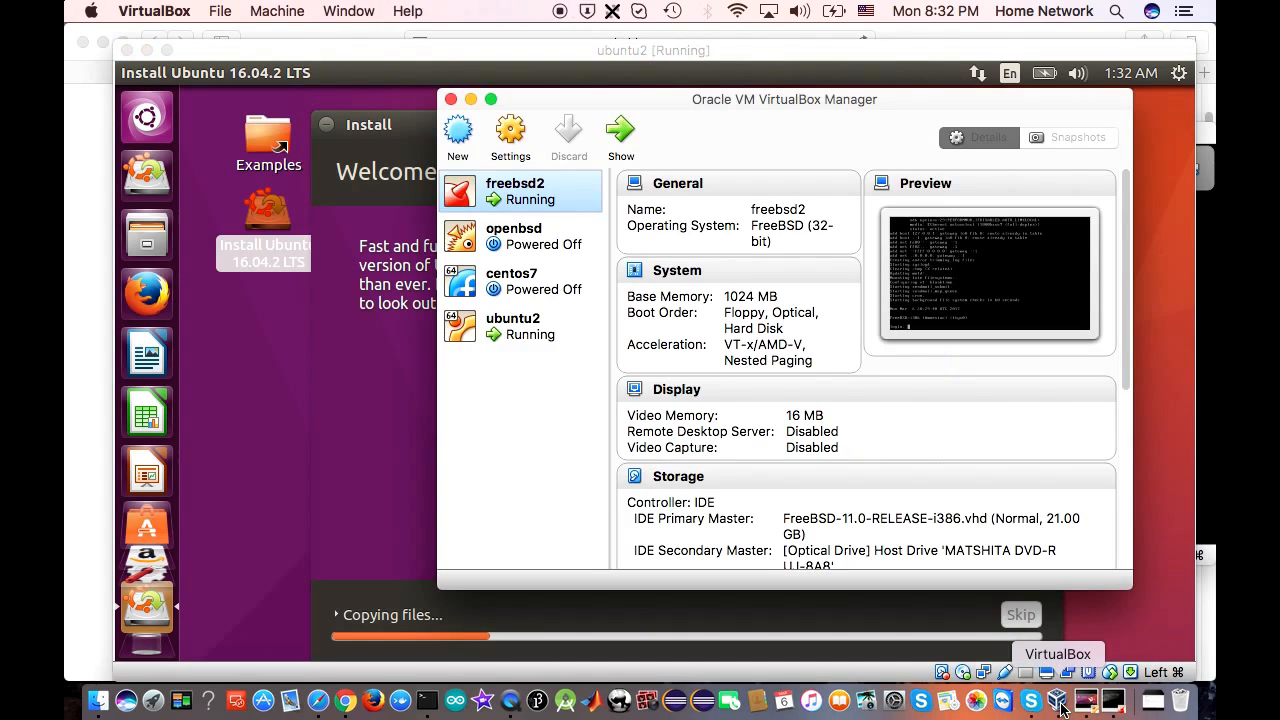
{"action": "left_click", "coordinate": [508, 139]}
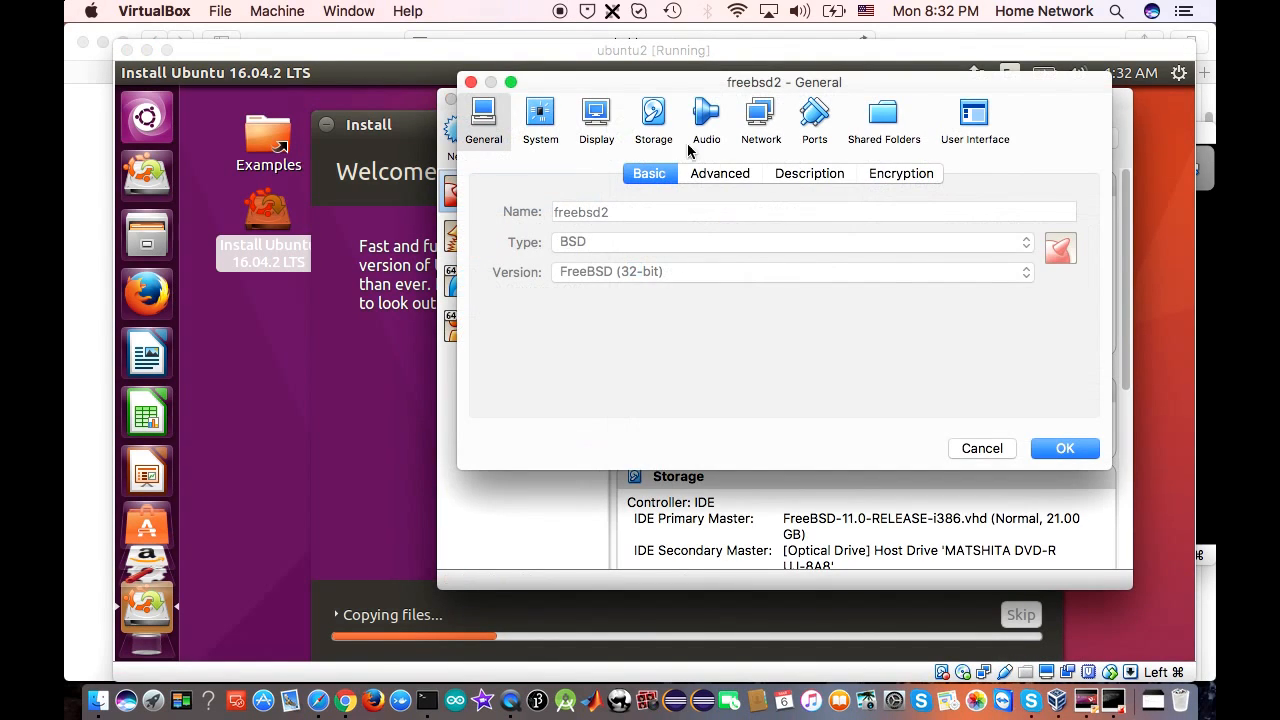
{"action": "left_click", "coordinate": [538, 127]}
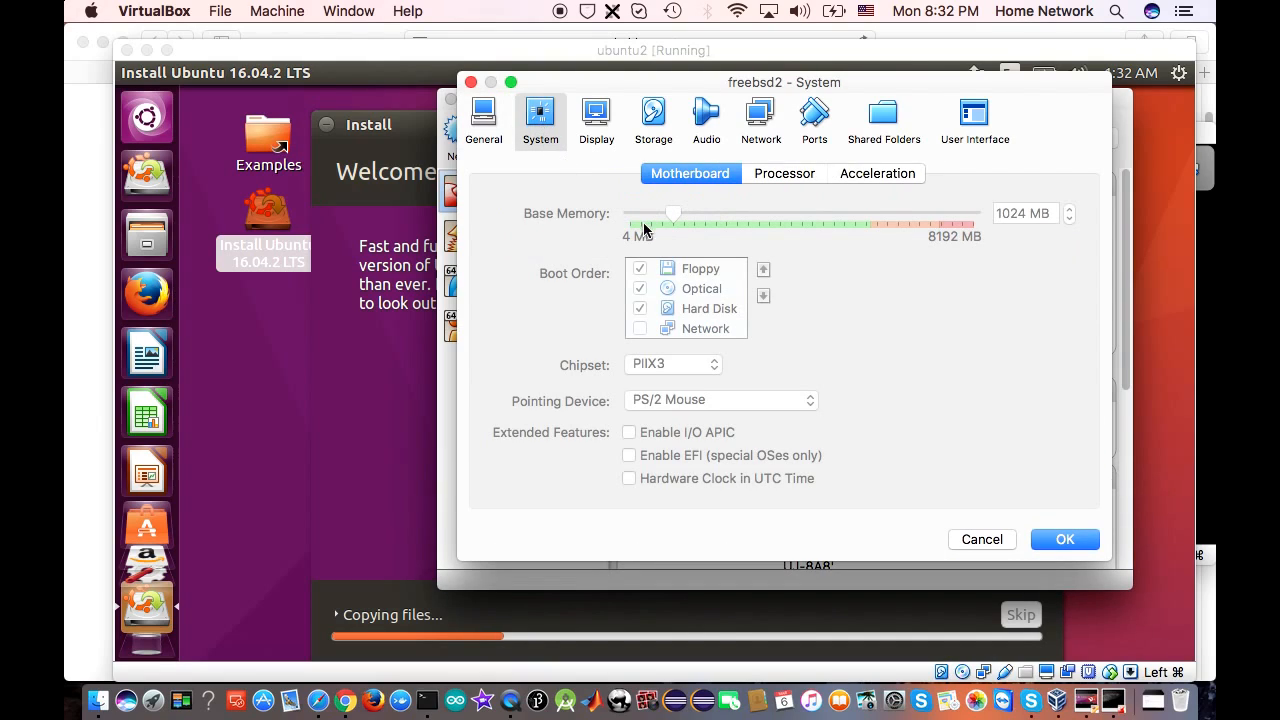
{"action": "left_click", "coordinate": [781, 178]}
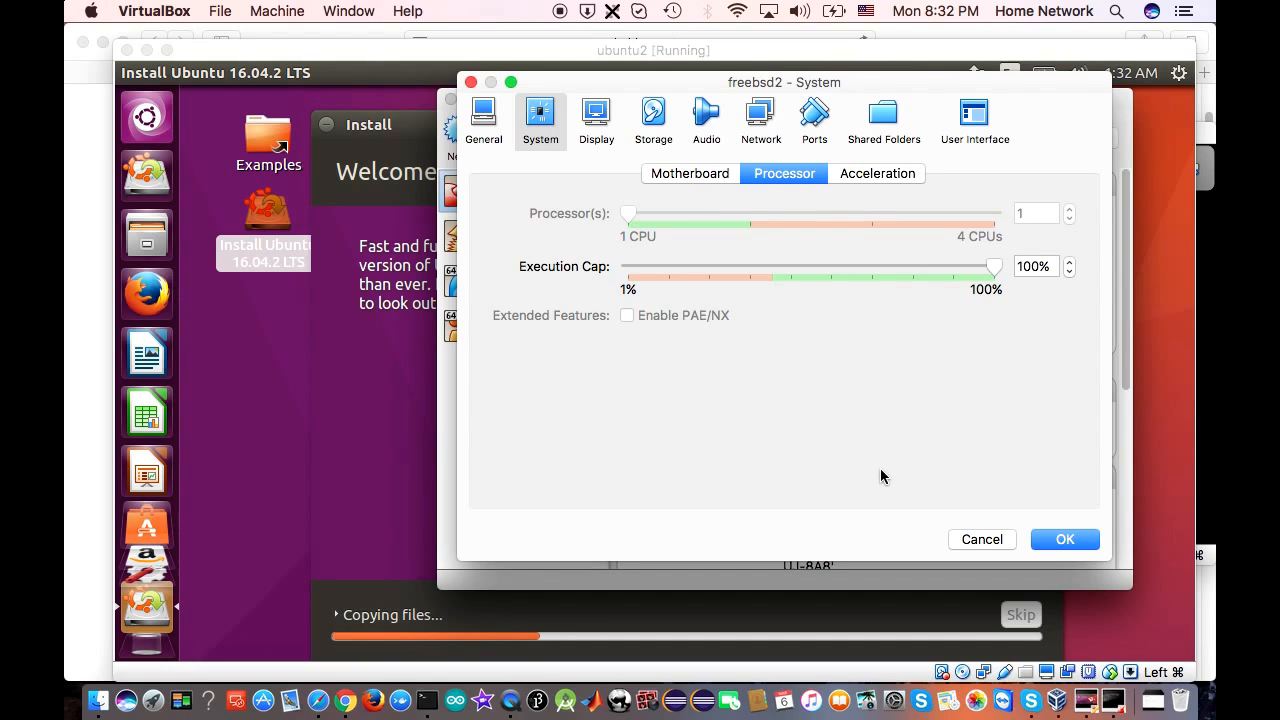
{"action": "left_click", "coordinate": [1113, 700]}
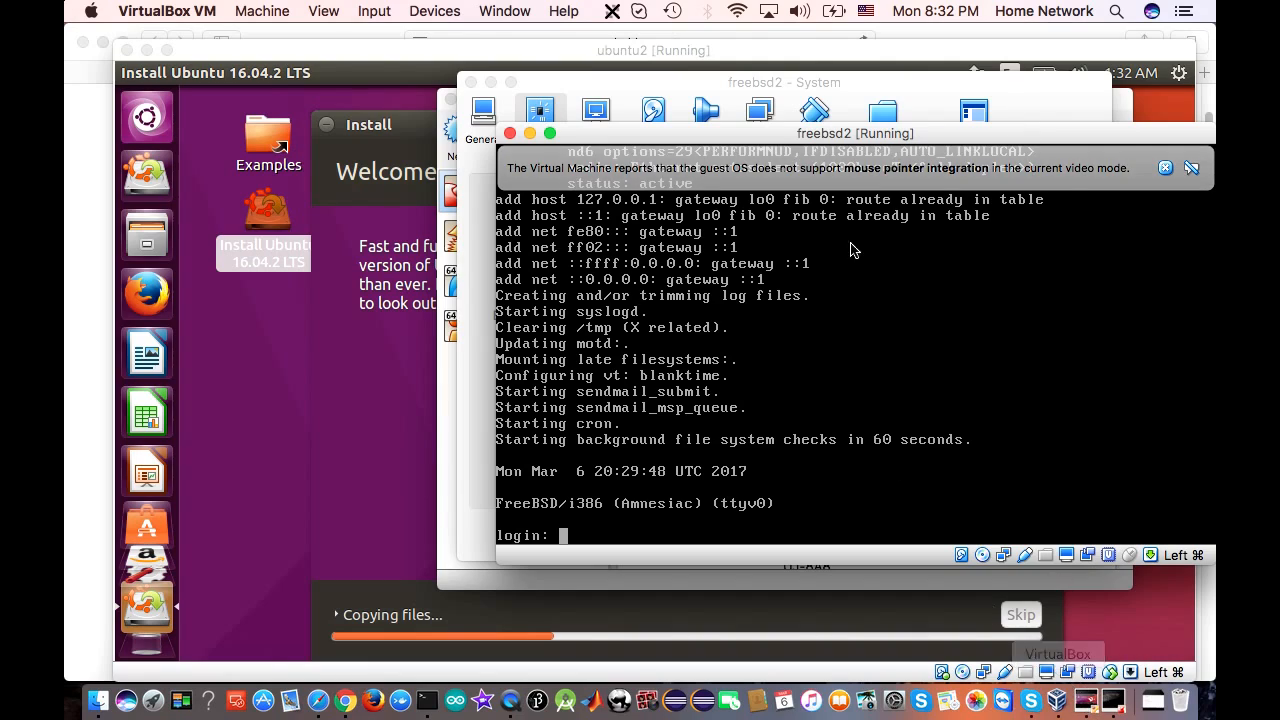
Review freebsd2's Motherboard and Processor settings, ending on the Display page (16 MB video memory)
{"action": "left_click", "coordinate": [1025, 109]}
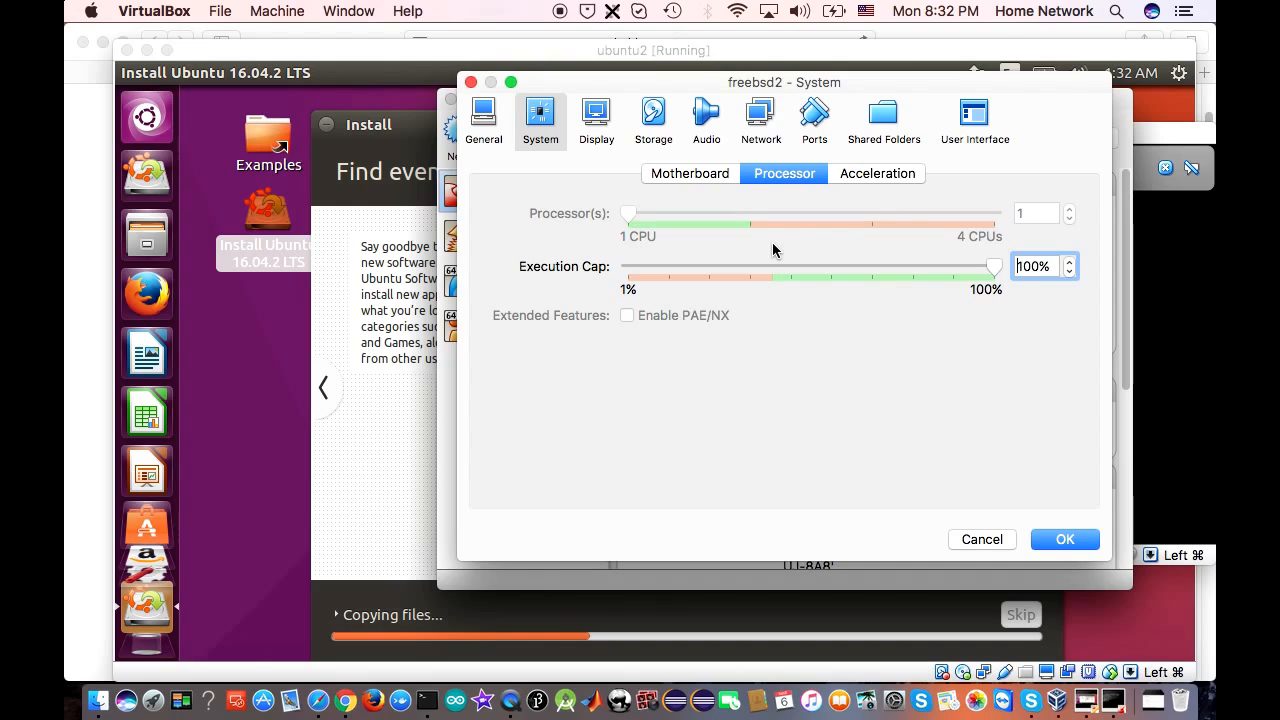
{"action": "left_click", "coordinate": [374, 221]}
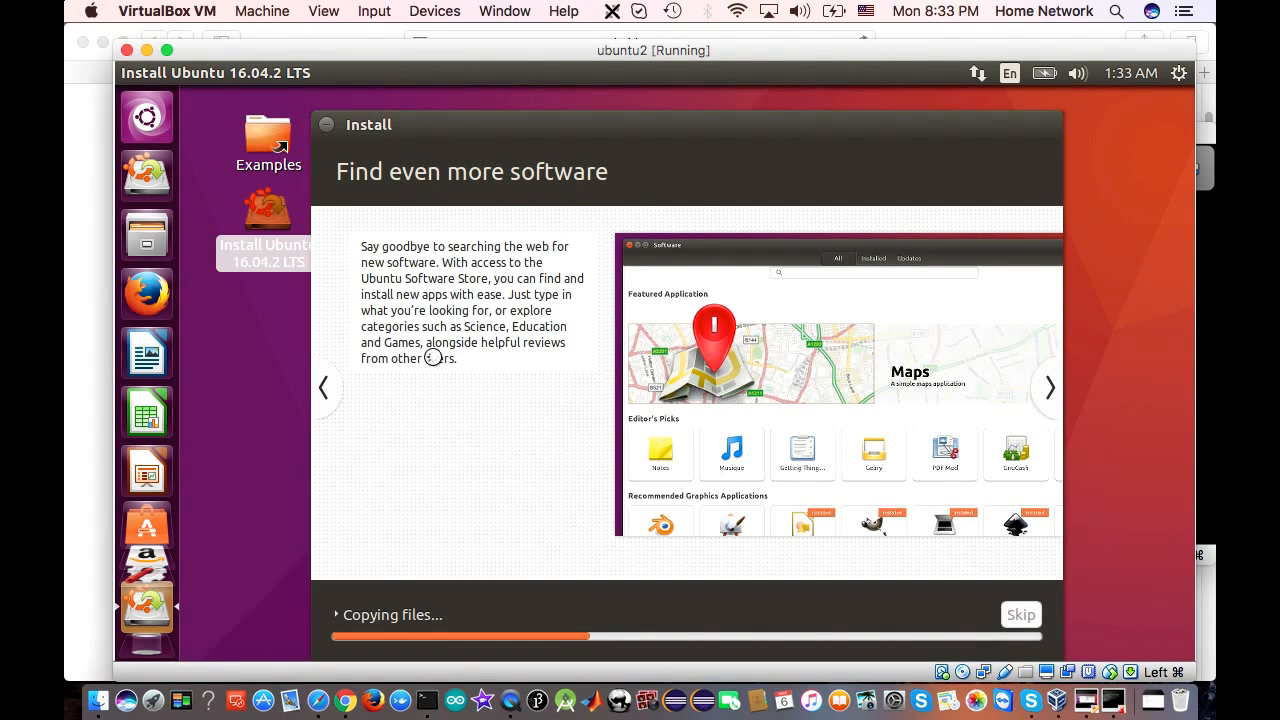
{"action": "left_click", "coordinate": [1057, 700]}
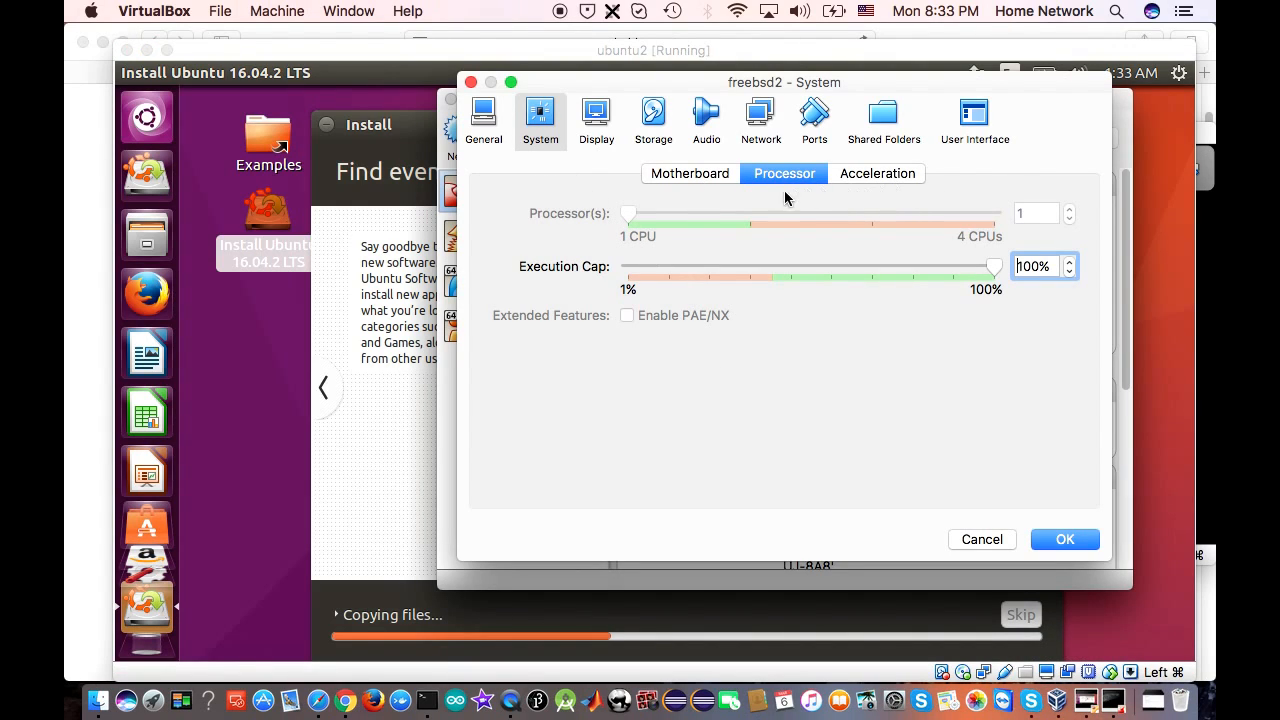
{"action": "left_click", "coordinate": [700, 175]}
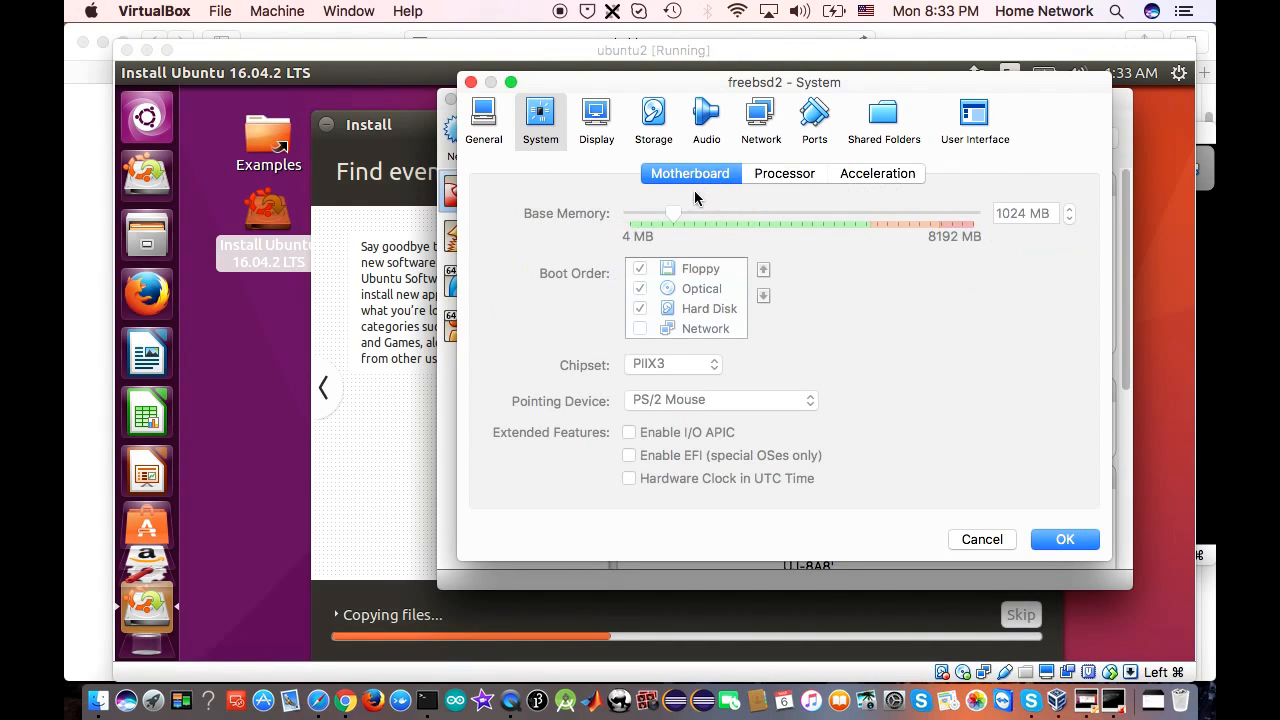
{"action": "left_click", "coordinate": [768, 180]}
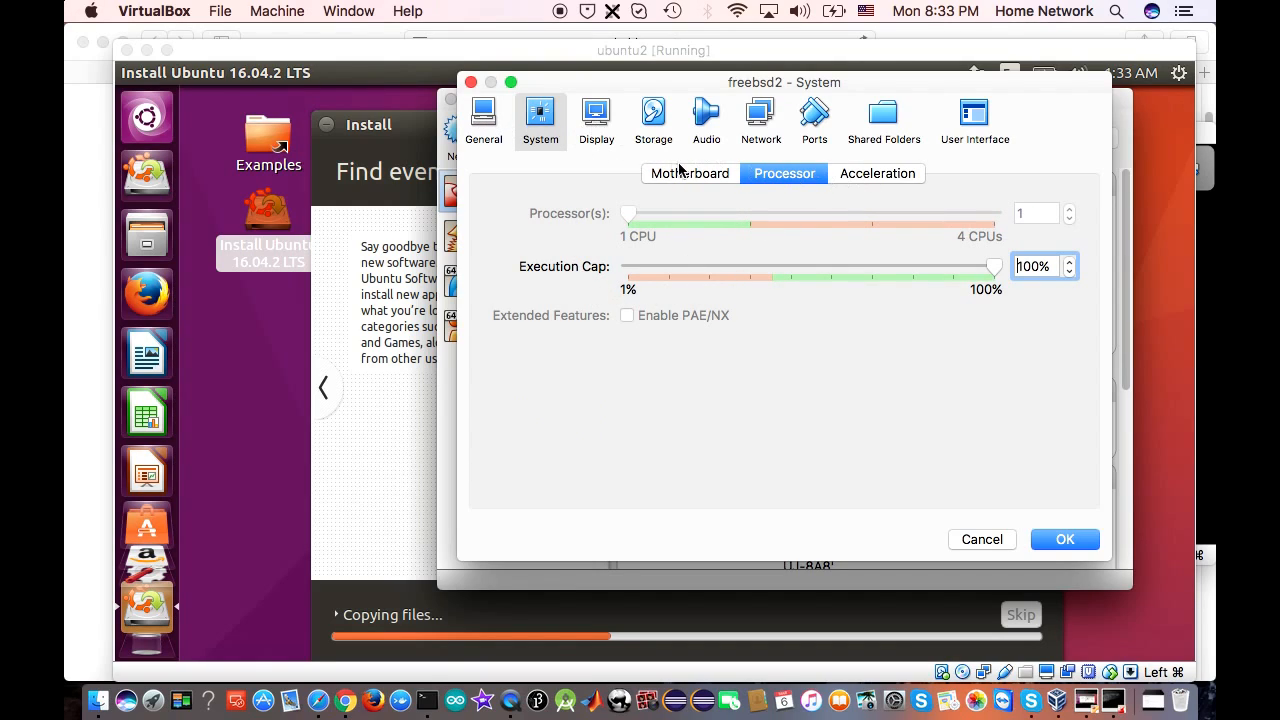
{"action": "left_click", "coordinate": [596, 118]}
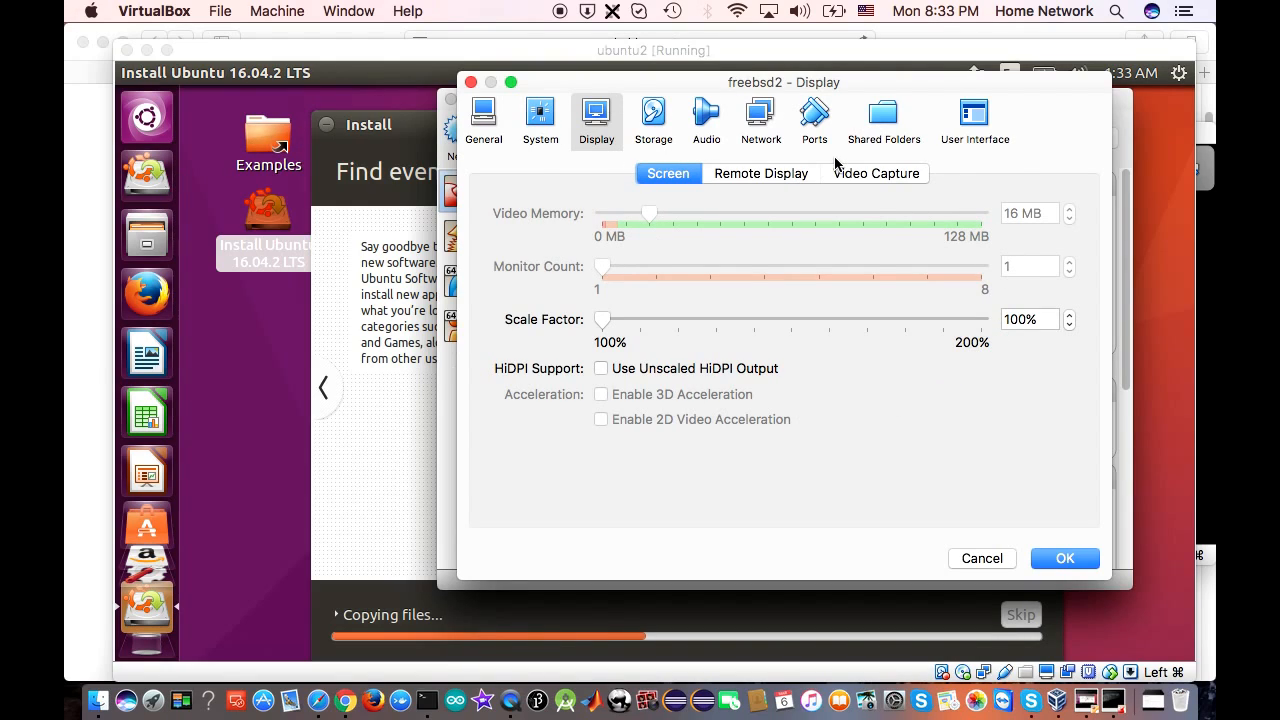
Bring the freebsd2 console forward and minimize the ubuntu2 VM window
{"action": "left_click", "coordinate": [1113, 700]}
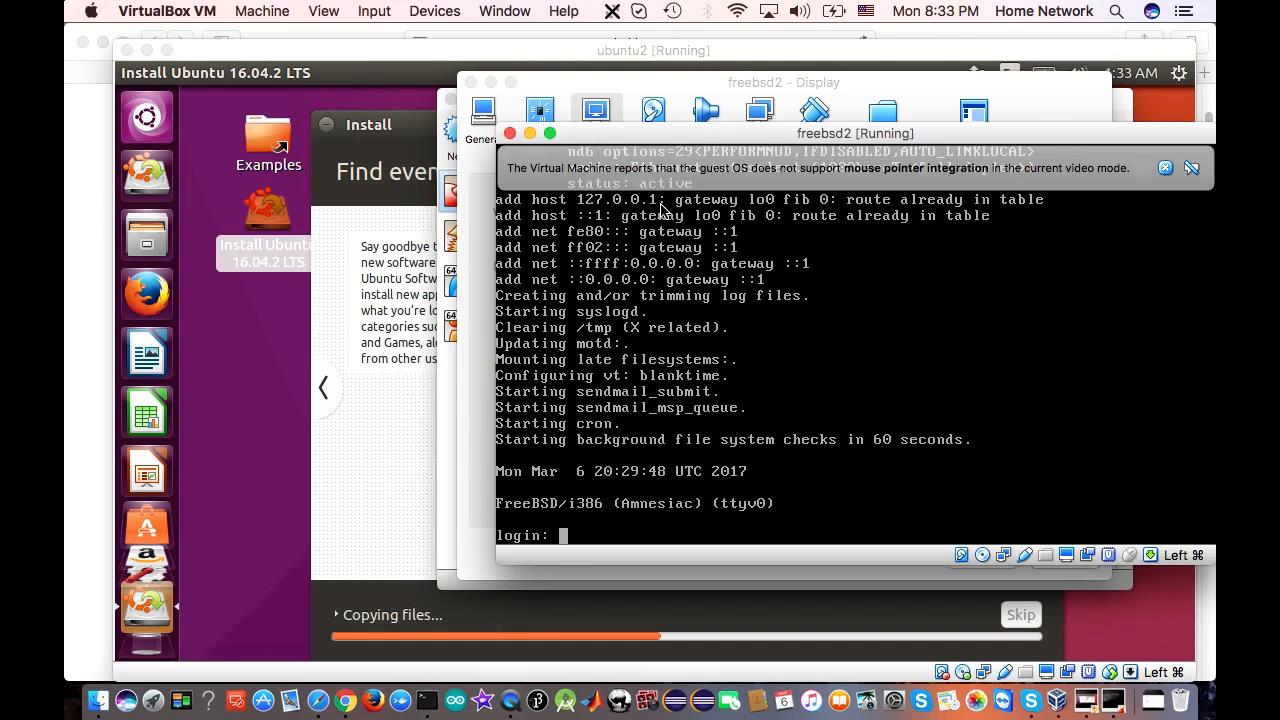
{"action": "left_click", "coordinate": [1087, 704]}
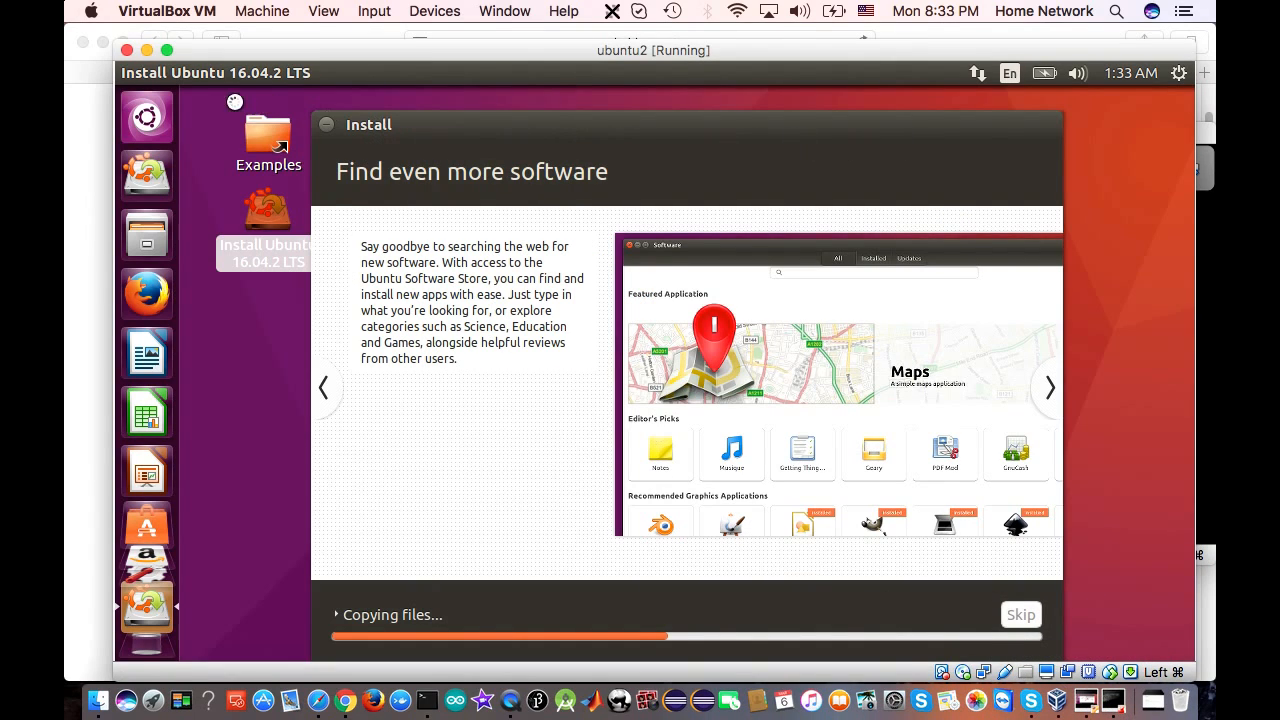
{"action": "left_click", "coordinate": [147, 51]}
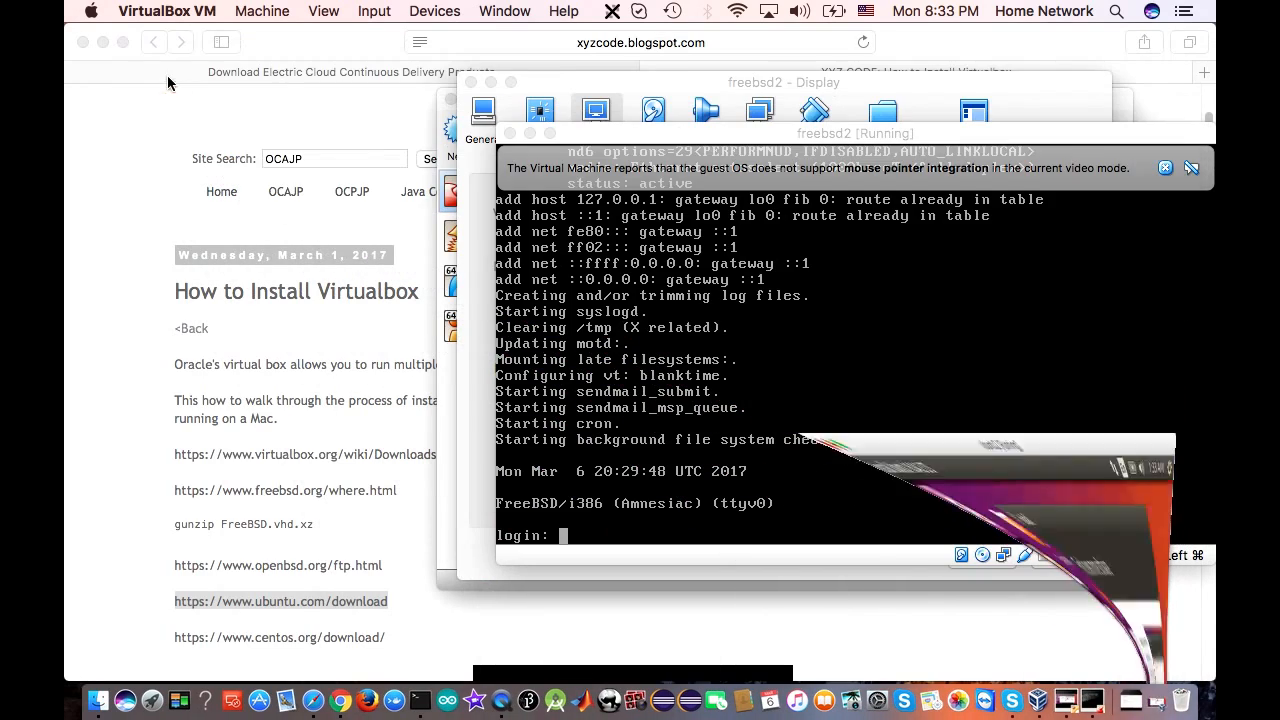
Minimize the freebsd2 console and compare its virtual hard disk and optical drive storage details
{"action": "left_click", "coordinate": [530, 134]}
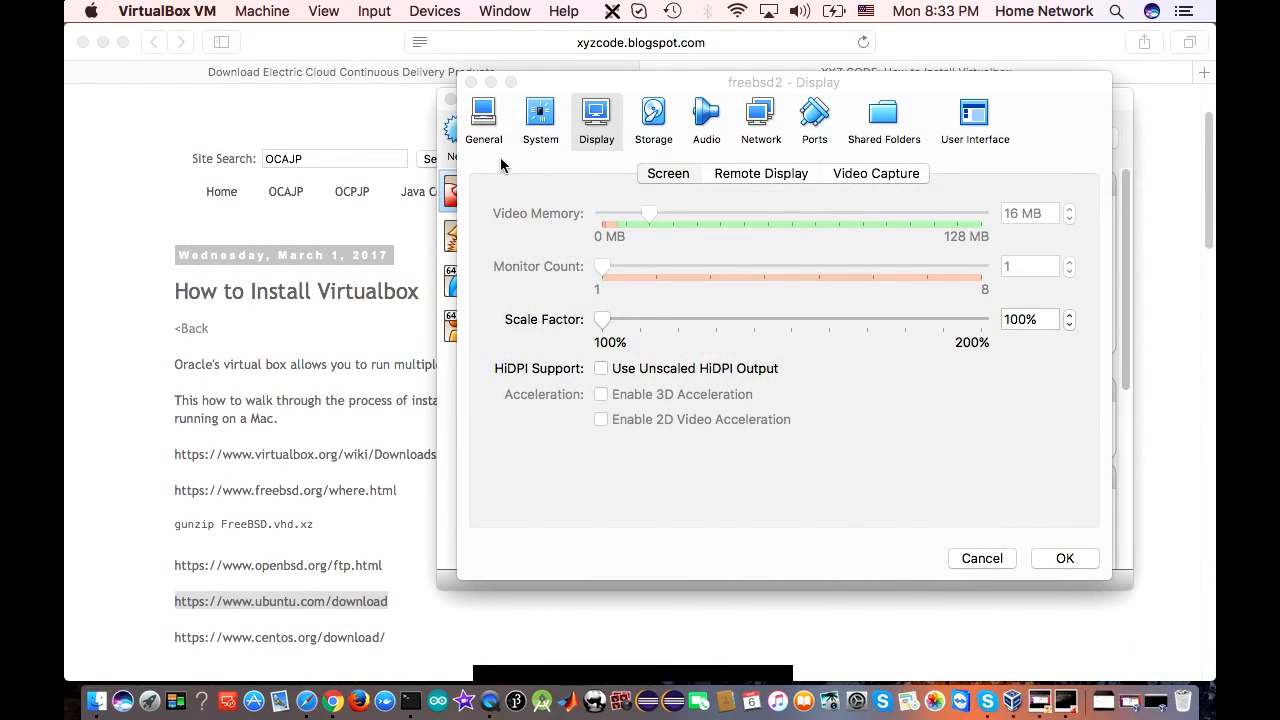
{"action": "left_click", "coordinate": [654, 128]}
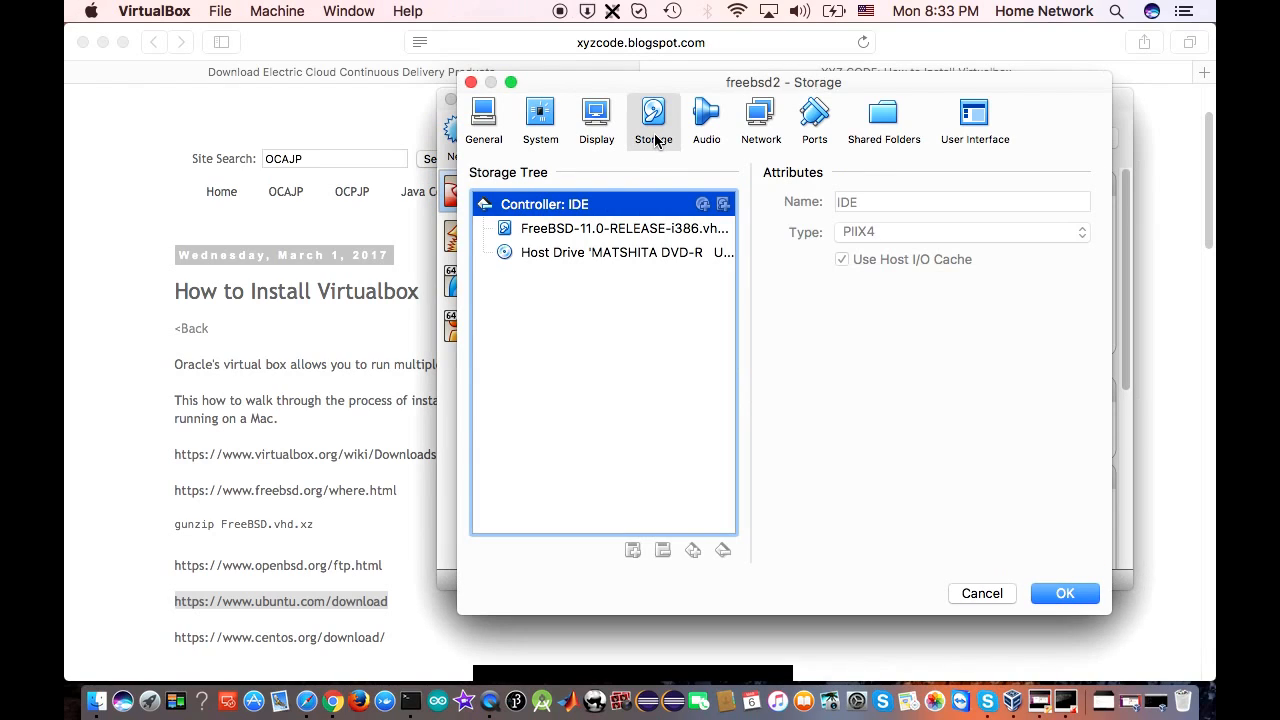
{"action": "left_click", "coordinate": [581, 236]}
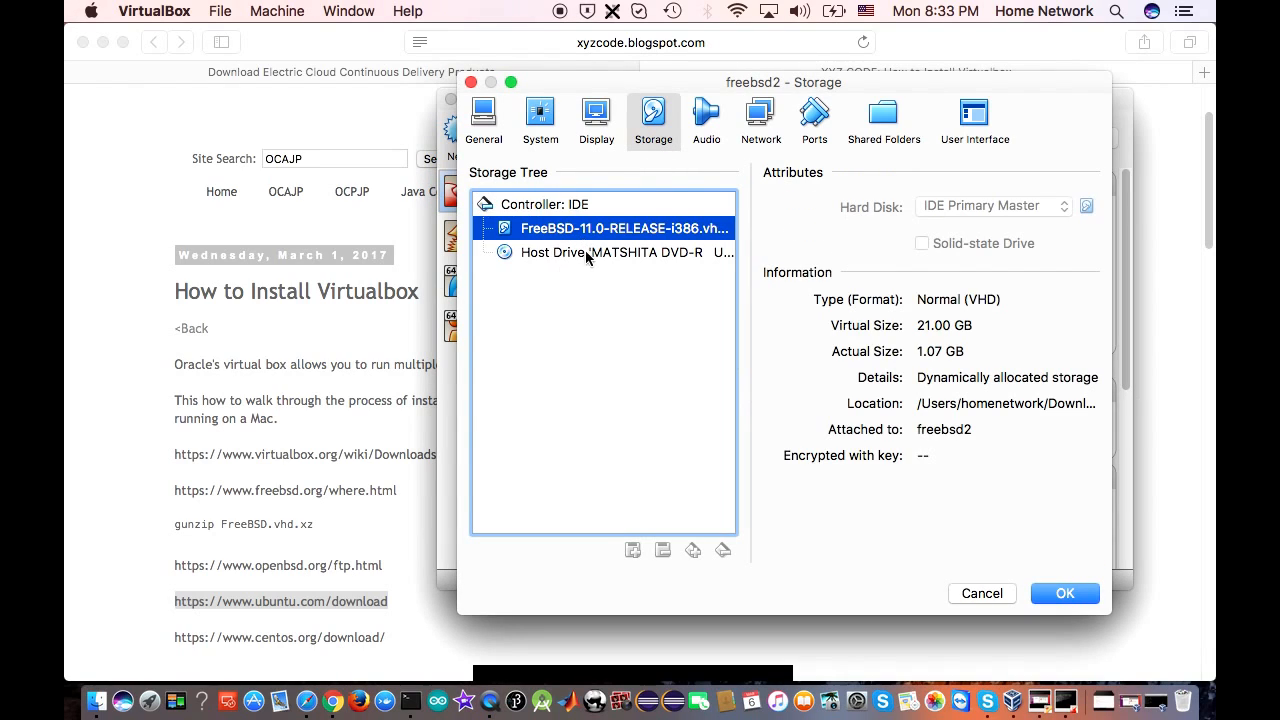
{"action": "left_click", "coordinate": [587, 256]}
{"action": "left_click", "coordinate": [592, 240]}
Review freebsd2's Audio, Network, Serial Ports, Shared Folders and User Interface settings pages
{"action": "left_click", "coordinate": [706, 118]}
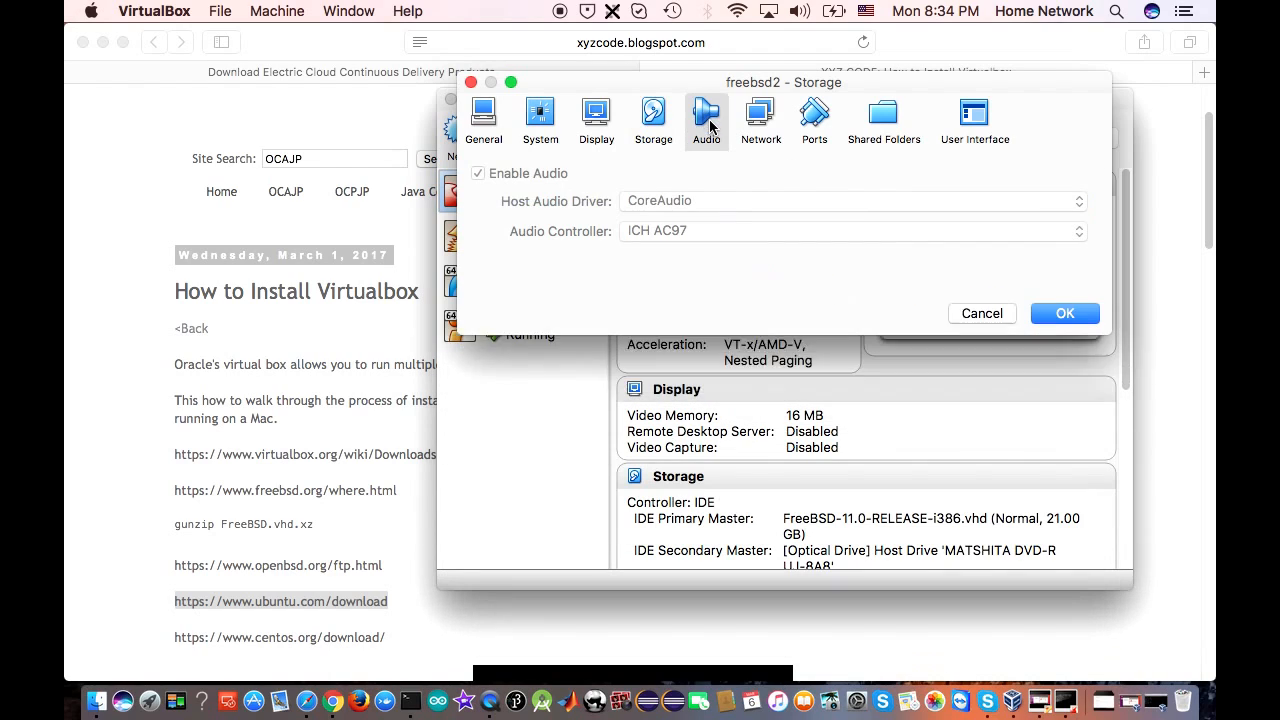
{"action": "left_click", "coordinate": [761, 120]}
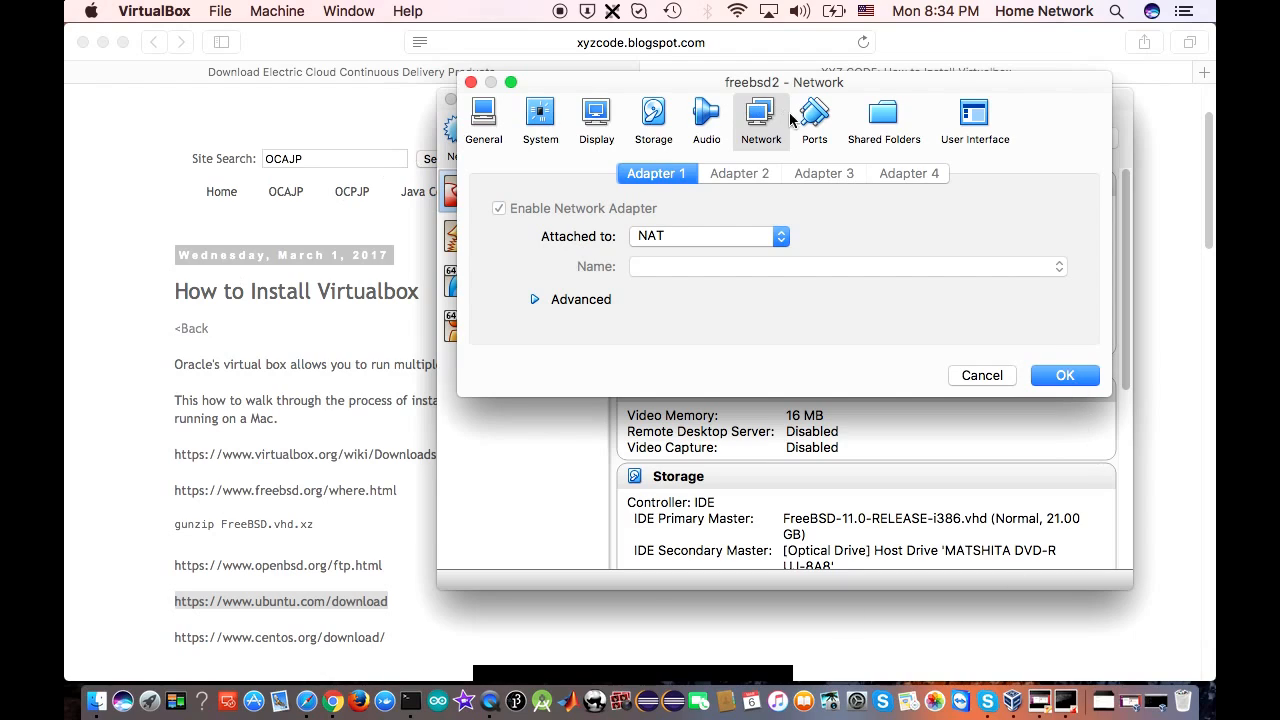
{"action": "left_click", "coordinate": [826, 121]}
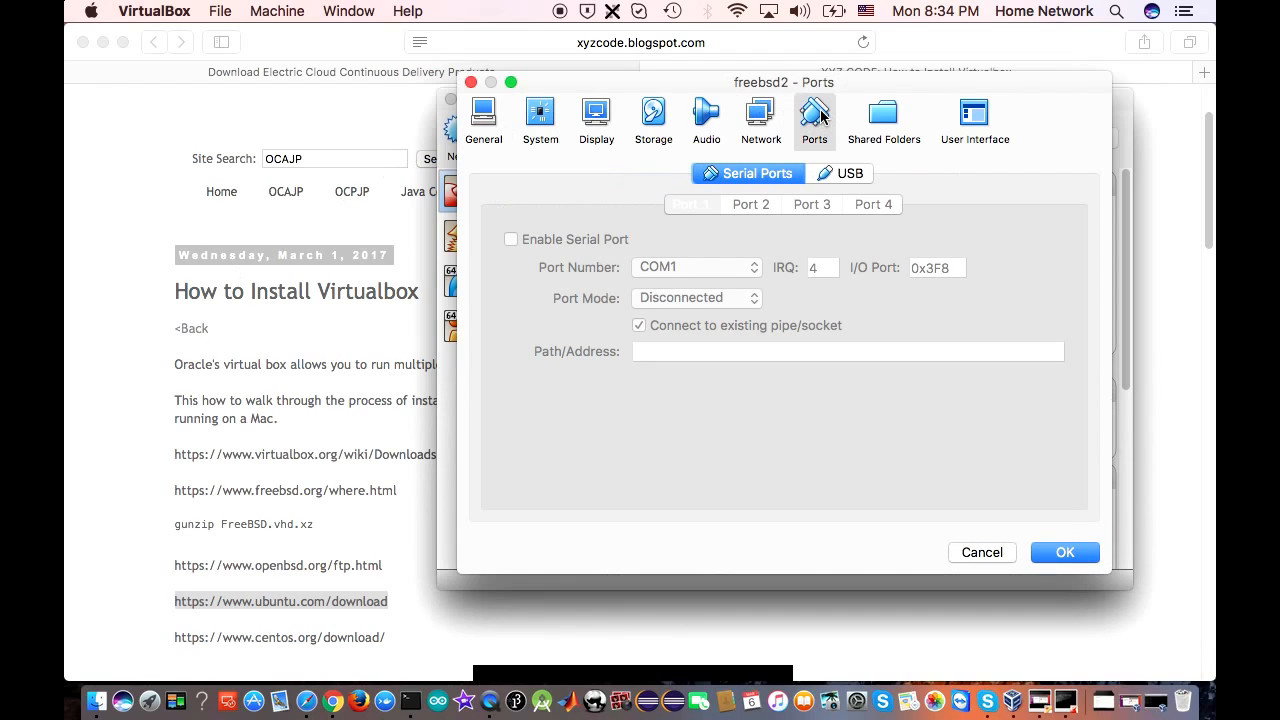
{"action": "left_click", "coordinate": [887, 124]}
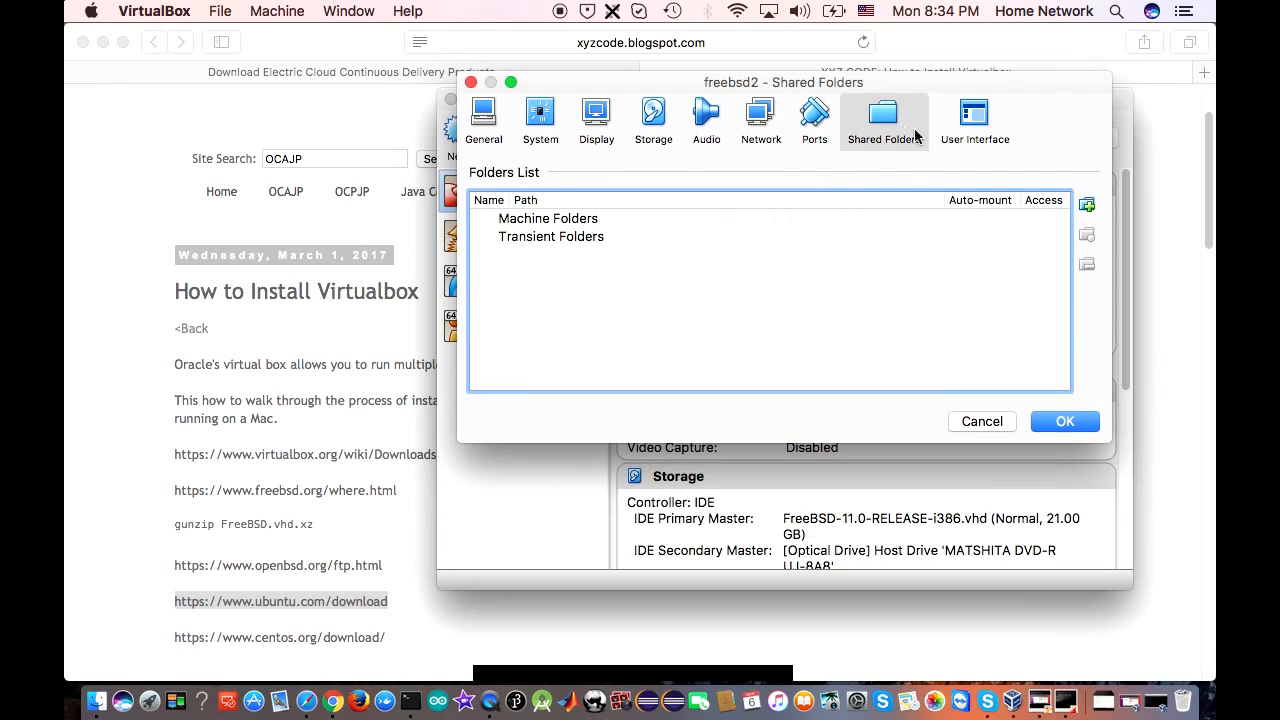
{"action": "left_click", "coordinate": [975, 120]}
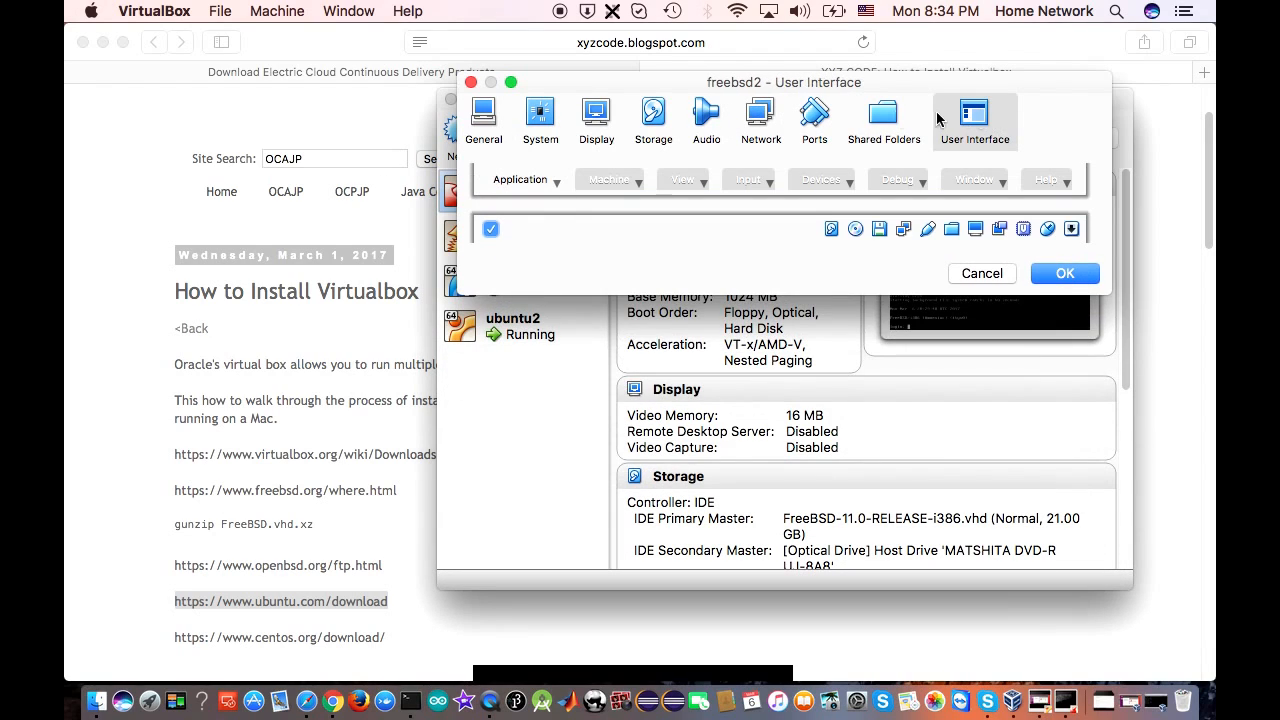
Close the freebsd2 settings, then select openbsd, centos7 and ubuntu2 in the VM list
{"action": "left_click", "coordinate": [471, 82]}
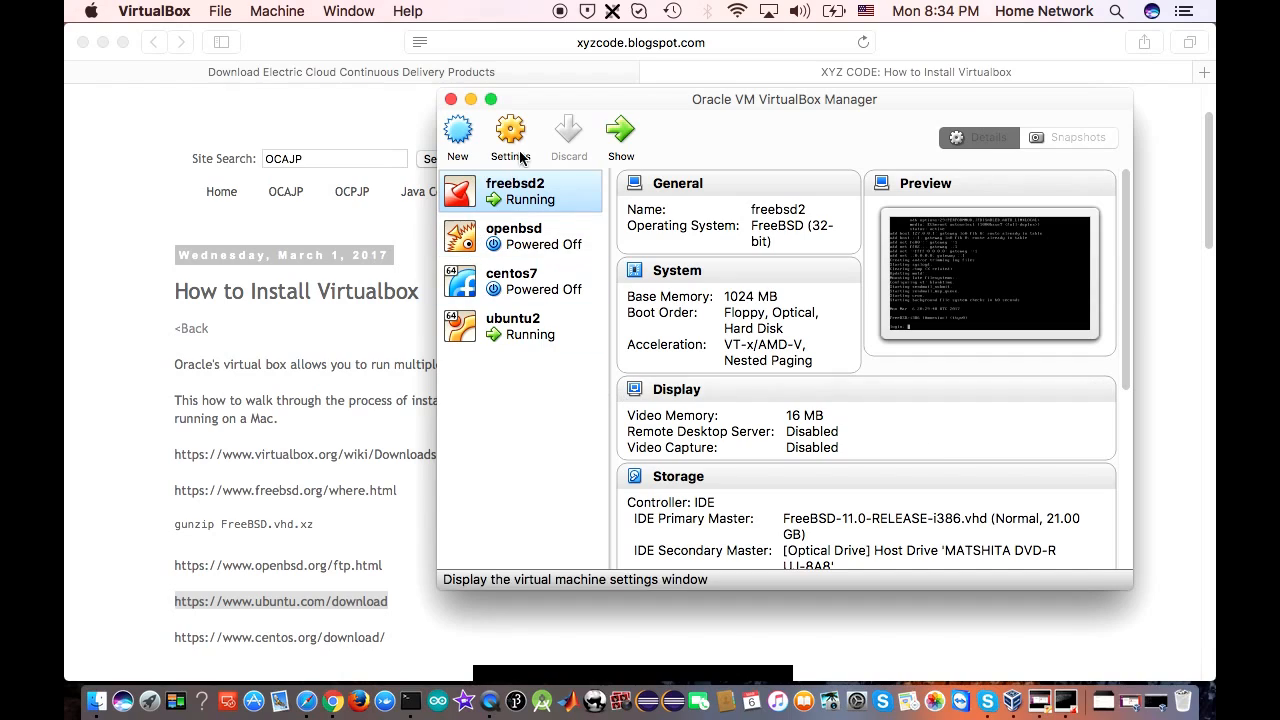
{"action": "left_click", "coordinate": [575, 244]}
{"action": "left_click", "coordinate": [575, 284]}
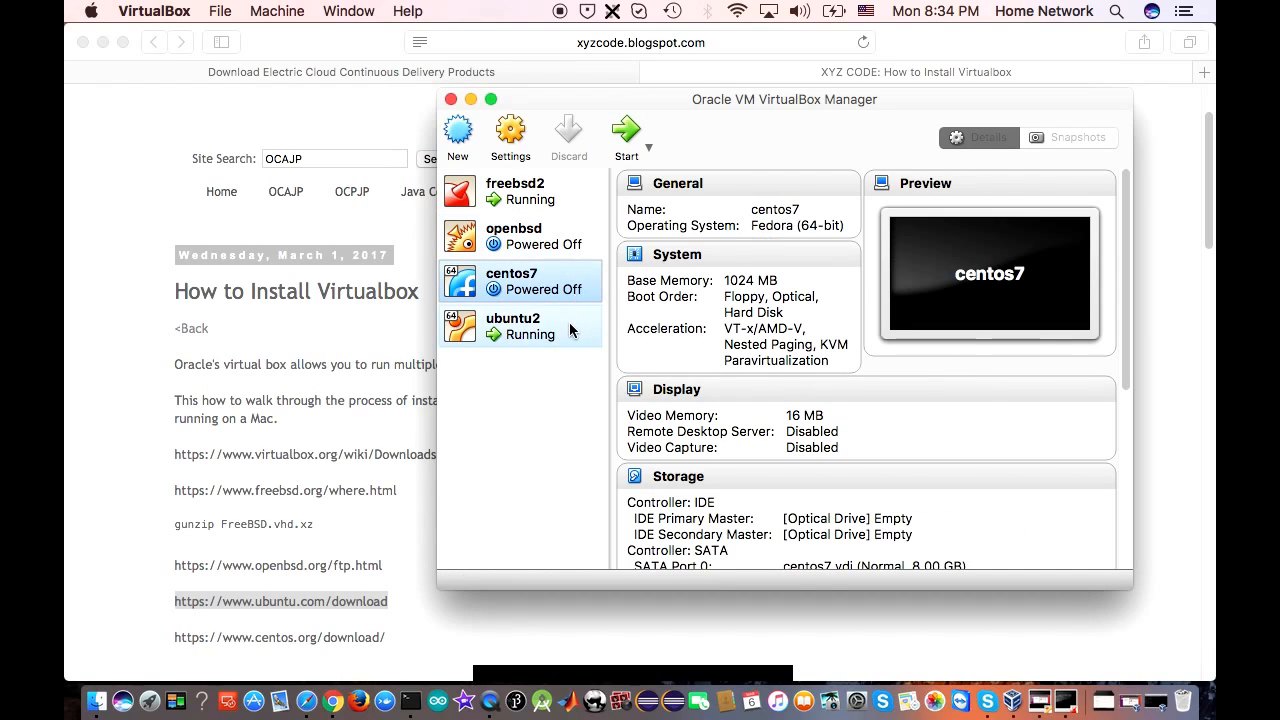
{"action": "left_click", "coordinate": [570, 330]}
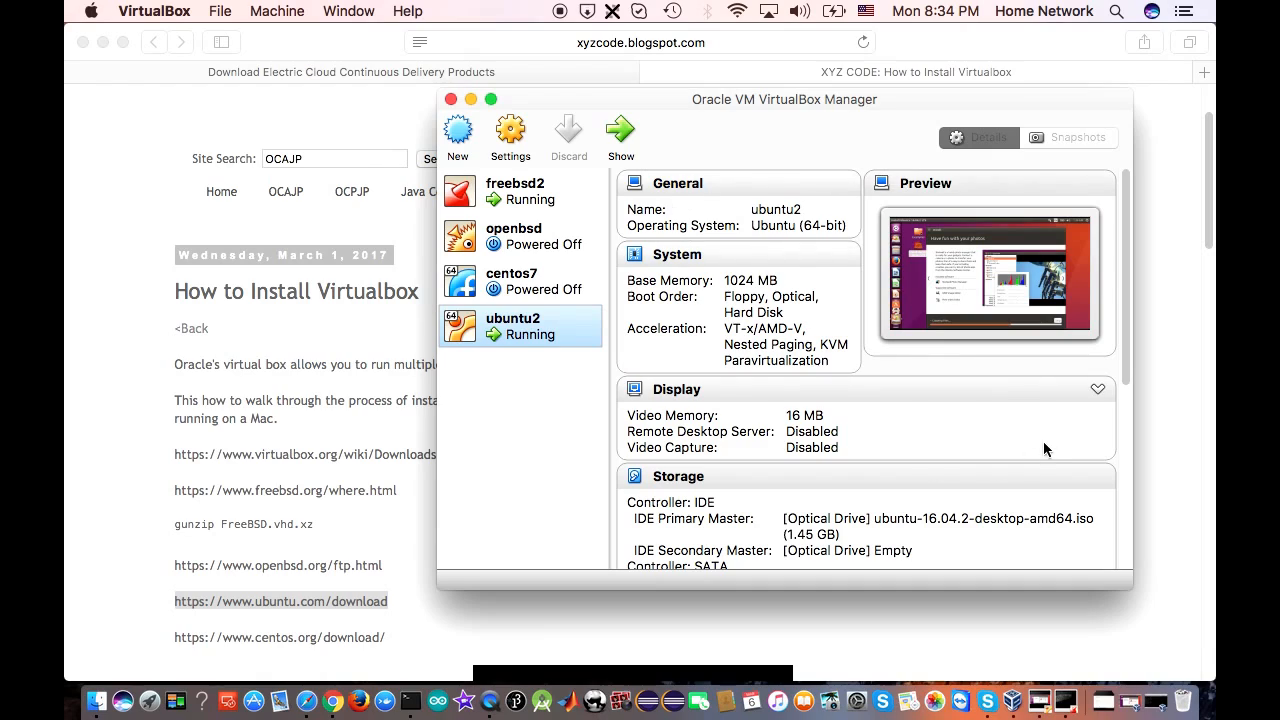
Bring the ubuntu2 installer window forward, then return to the VirtualBox Manager
{"action": "left_click", "coordinate": [1040, 705]}
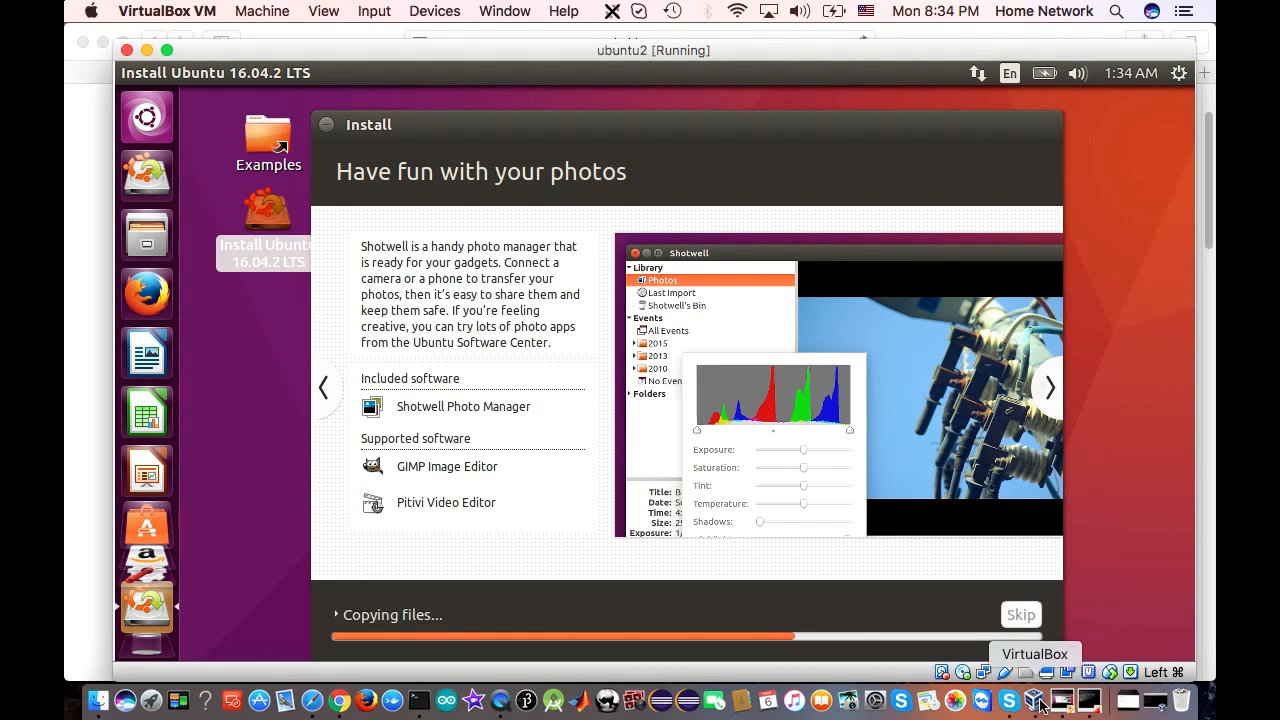
{"action": "left_click", "coordinate": [1028, 703]}
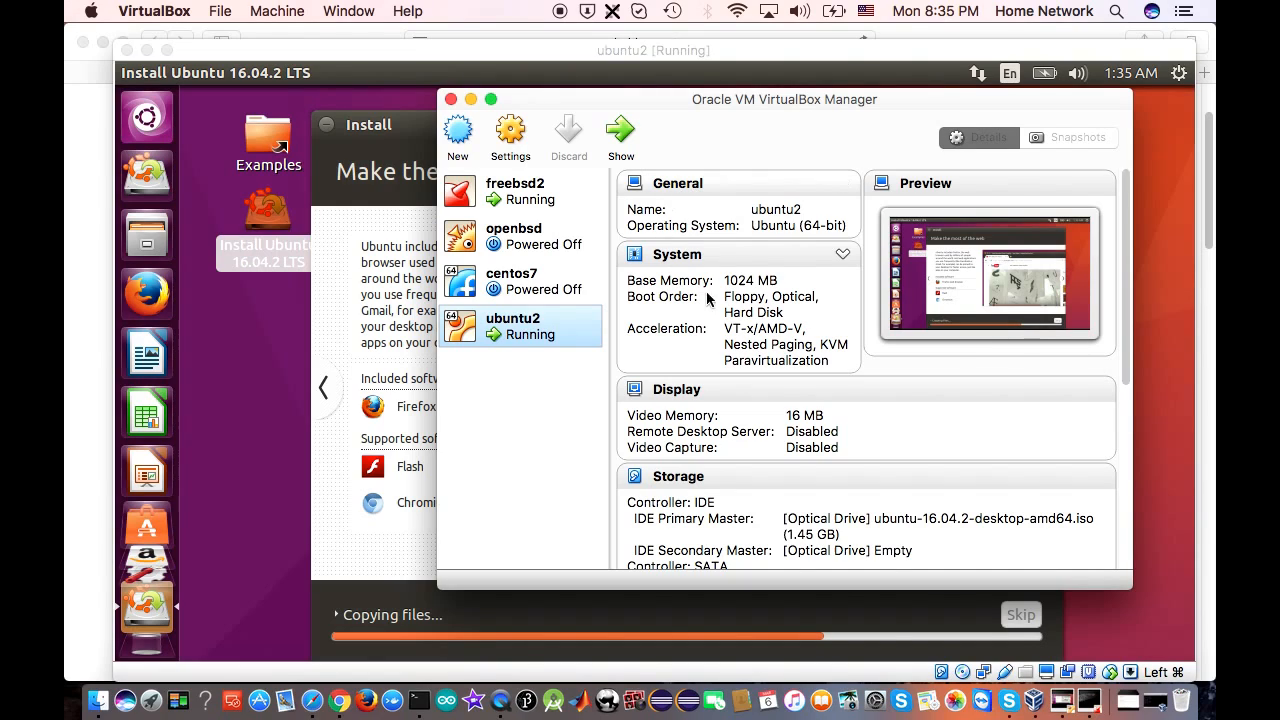
Close the freebsd2 VM window, choosing 'Save the machine state' in the close prompt
{"action": "left_click", "coordinate": [1094, 704]}
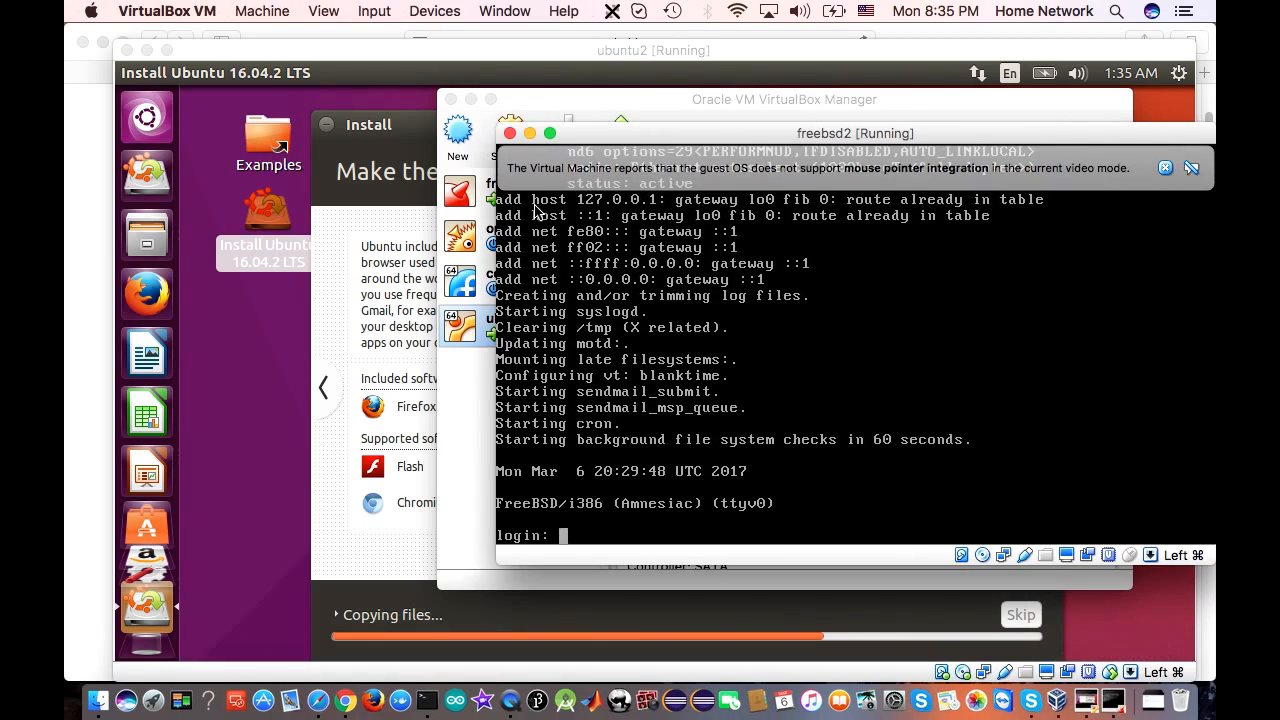
{"action": "left_click", "coordinate": [510, 134]}
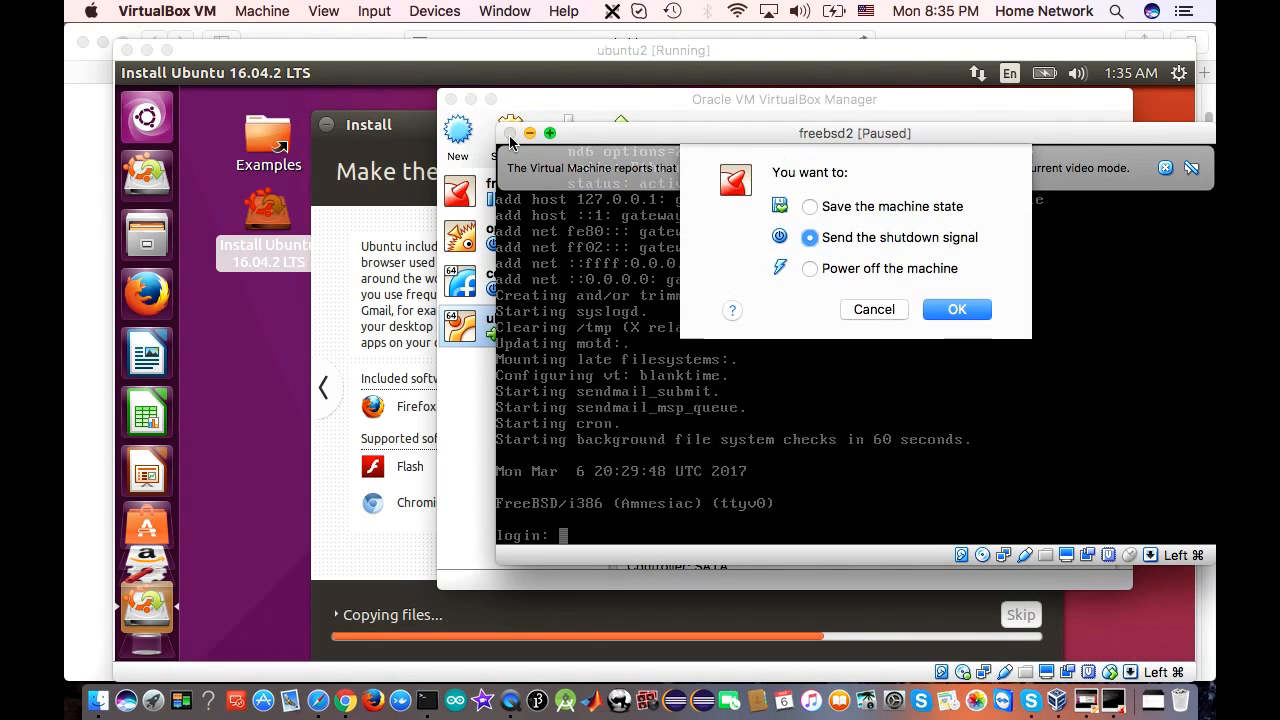
{"action": "left_click", "coordinate": [826, 207]}
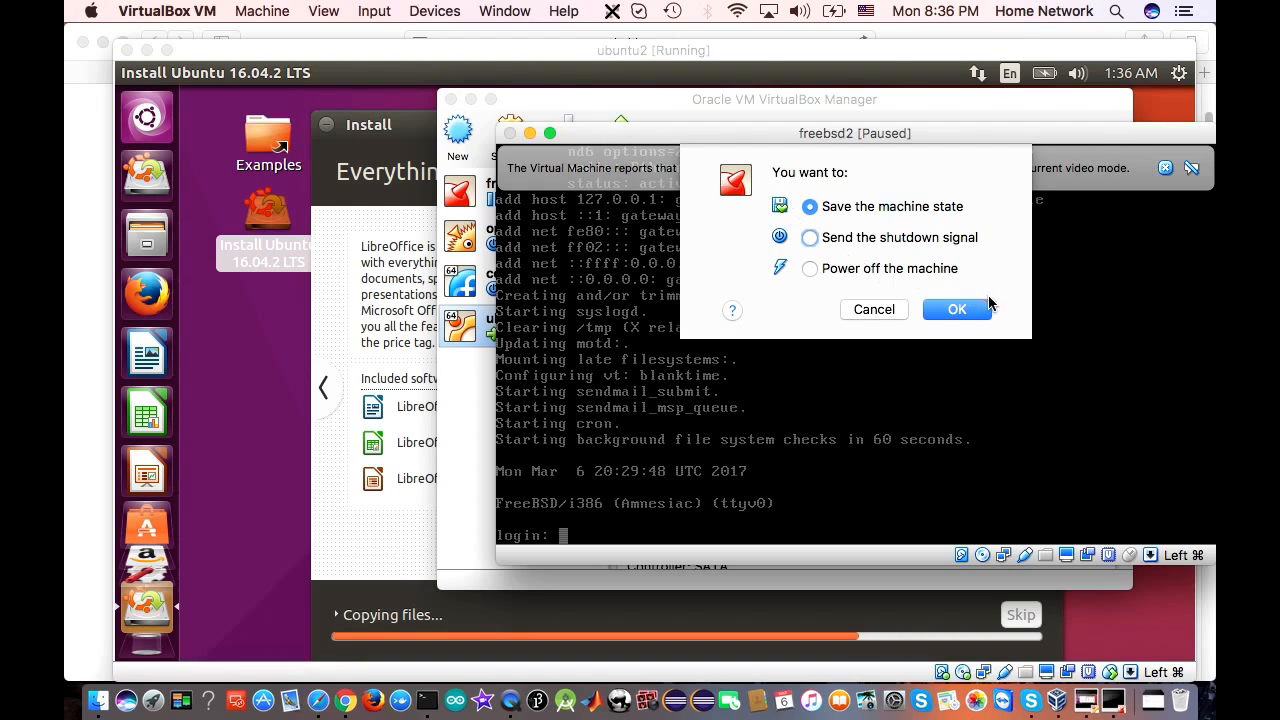
Confirm saving freebsd2's state, then bring the Manager forward and reposition its window
{"action": "left_click", "coordinate": [957, 310]}
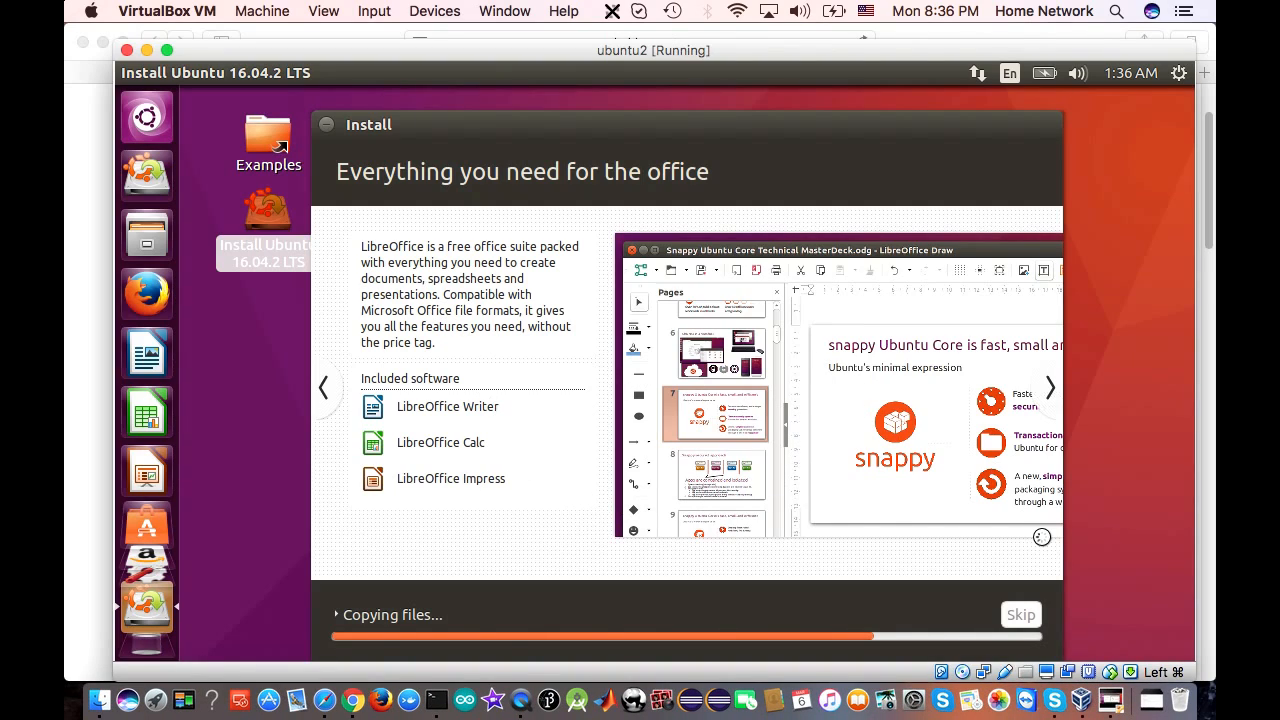
{"action": "left_click", "coordinate": [1085, 703]}
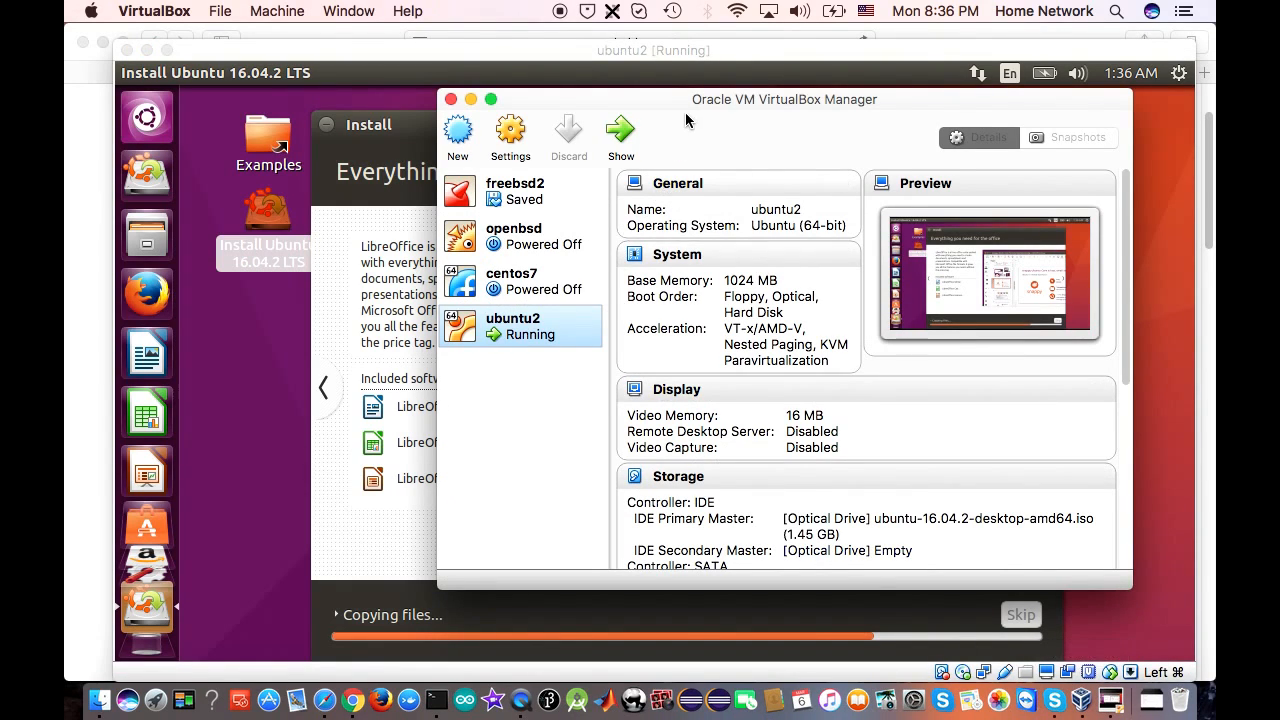
{"action": "left_click_drag", "start_coordinate": [684, 96], "coordinate": [810, 66]}
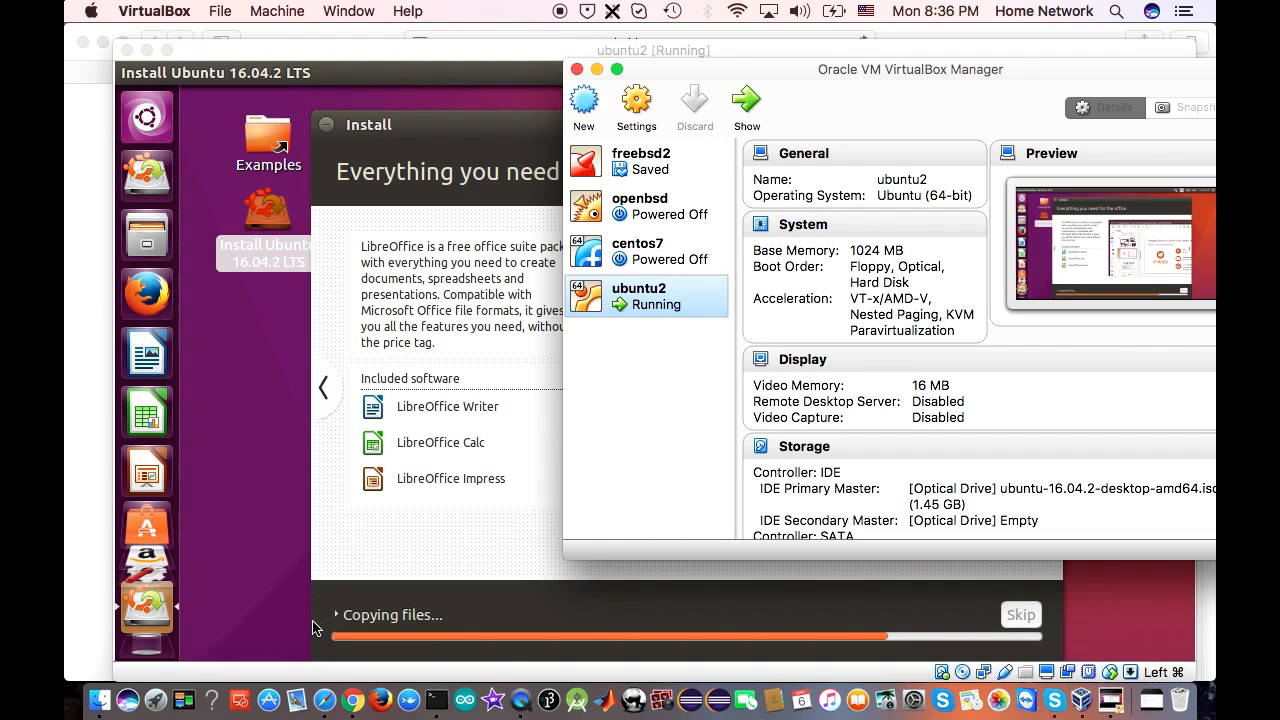
{"action": "left_click_drag", "start_coordinate": [937, 71], "coordinate": [841, 83]}
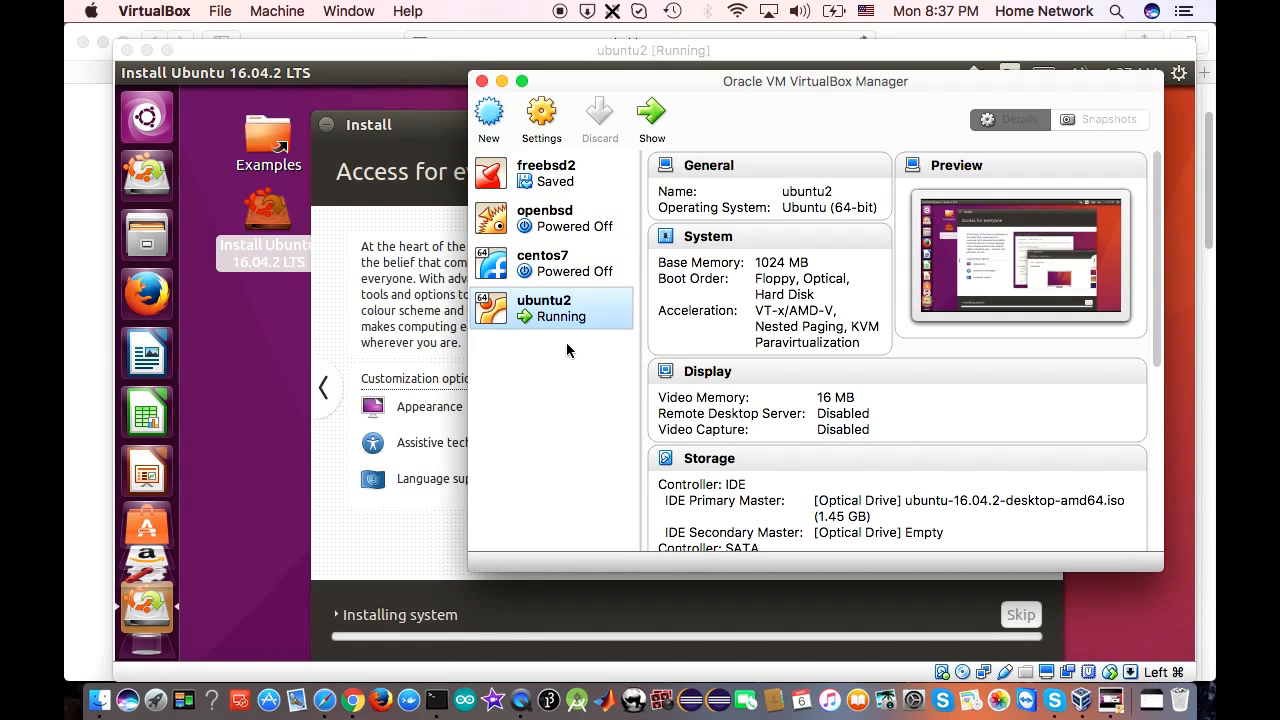
Browse centos7, openbsd and ubuntu2 in the VM list, checking freebsd2 now shows Saved
{"action": "left_click", "coordinate": [562, 263]}
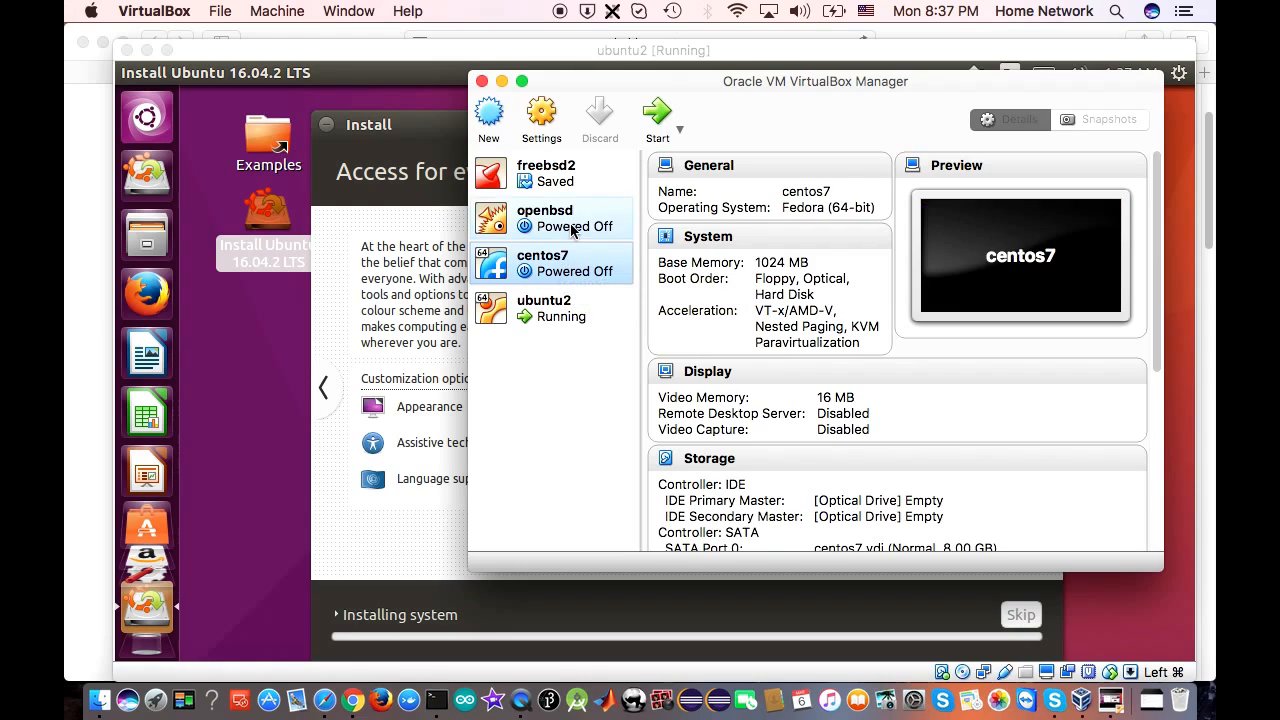
{"action": "left_click", "coordinate": [572, 222]}
{"action": "left_click", "coordinate": [577, 182]}
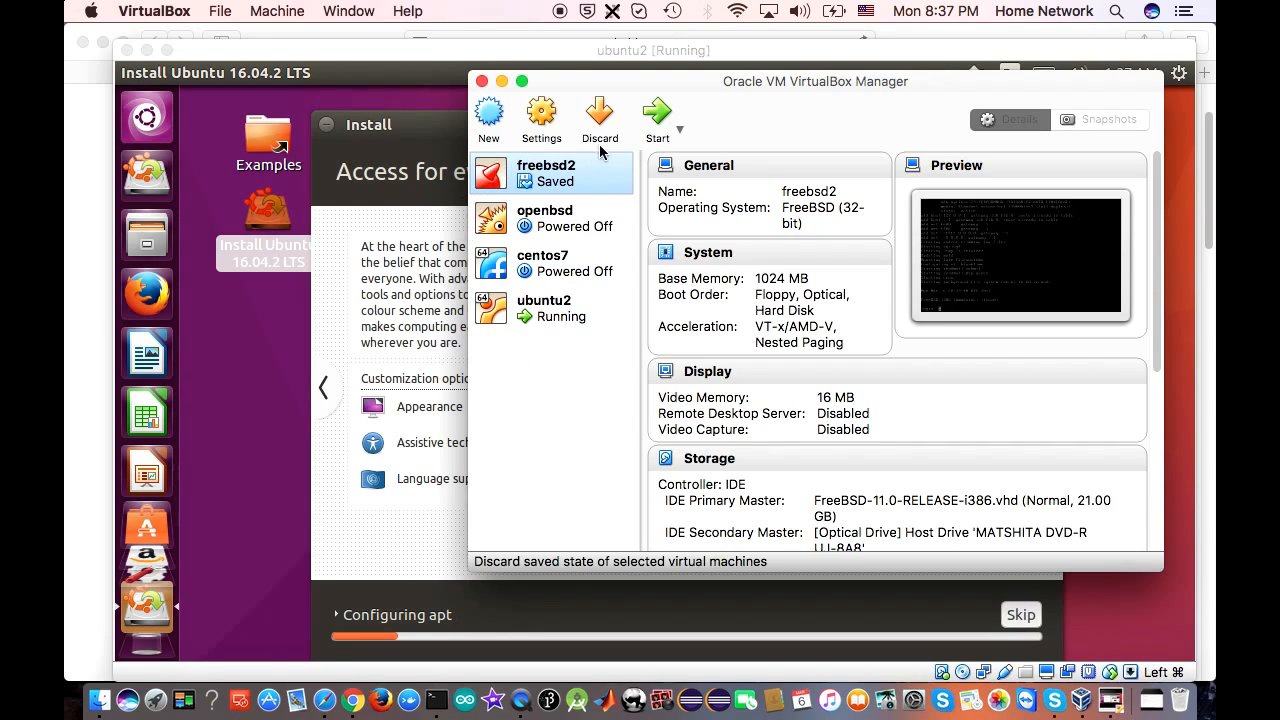
{"action": "left_click", "coordinate": [568, 224]}
{"action": "left_click", "coordinate": [578, 268]}
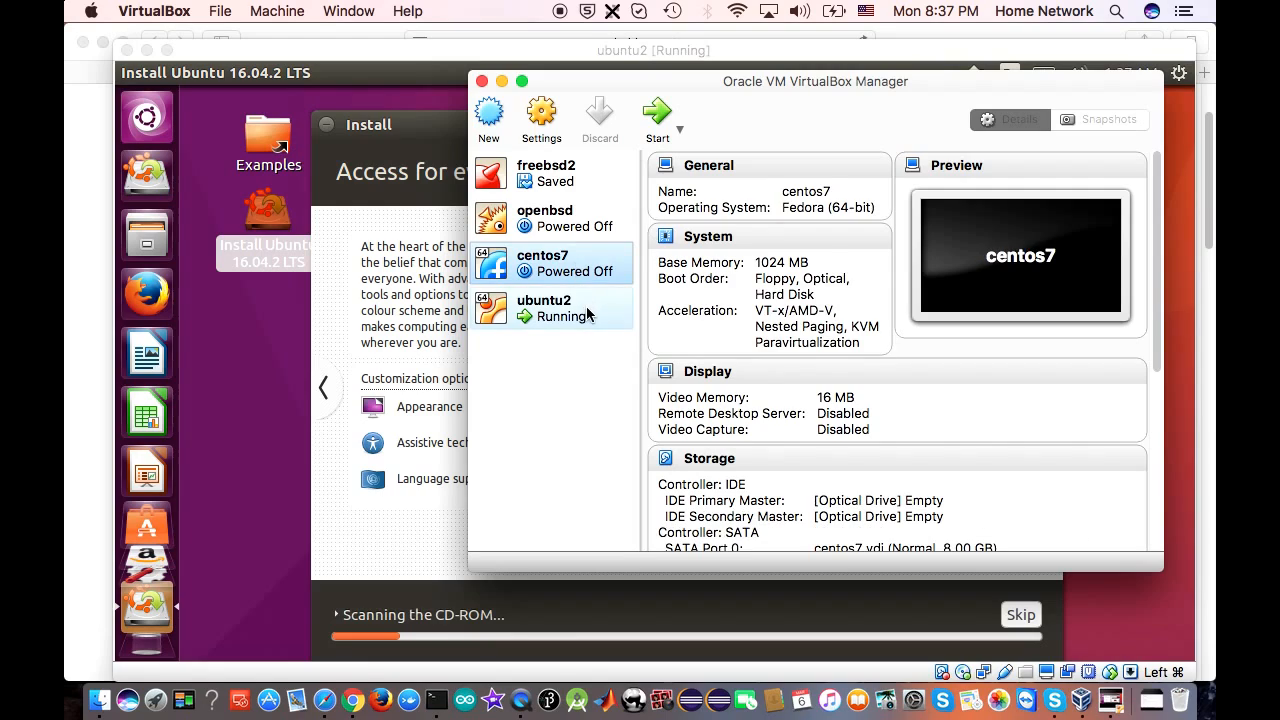
{"action": "left_click", "coordinate": [587, 314]}
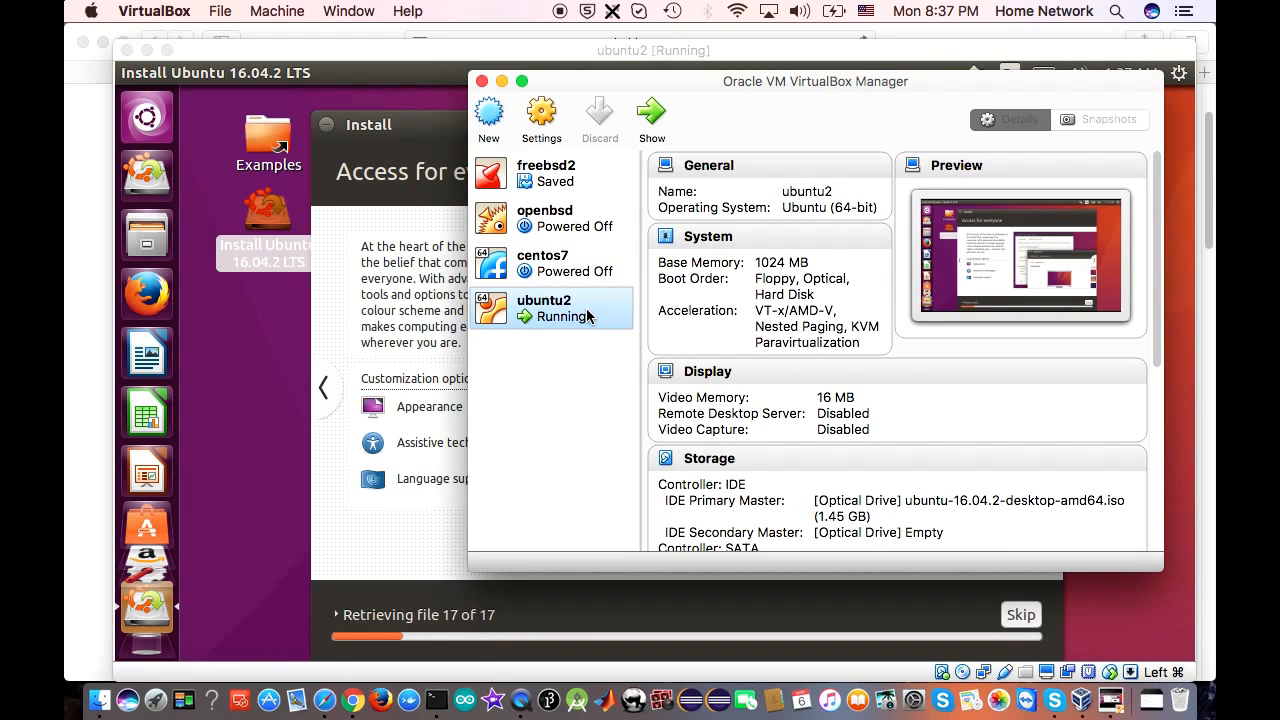
{"action": "left_click", "coordinate": [598, 174]}
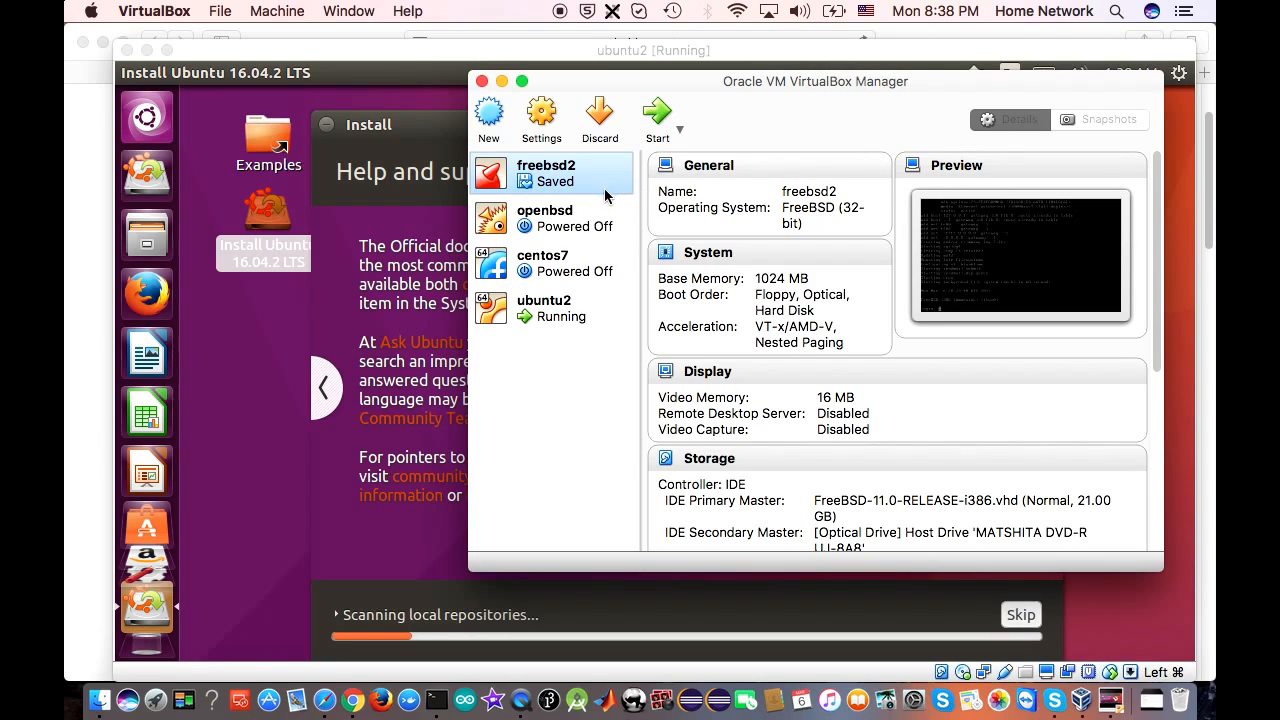
Select the ubuntu2 VM and open its Settings
{"action": "left_click", "coordinate": [588, 228]}
{"action": "left_click", "coordinate": [602, 274]}
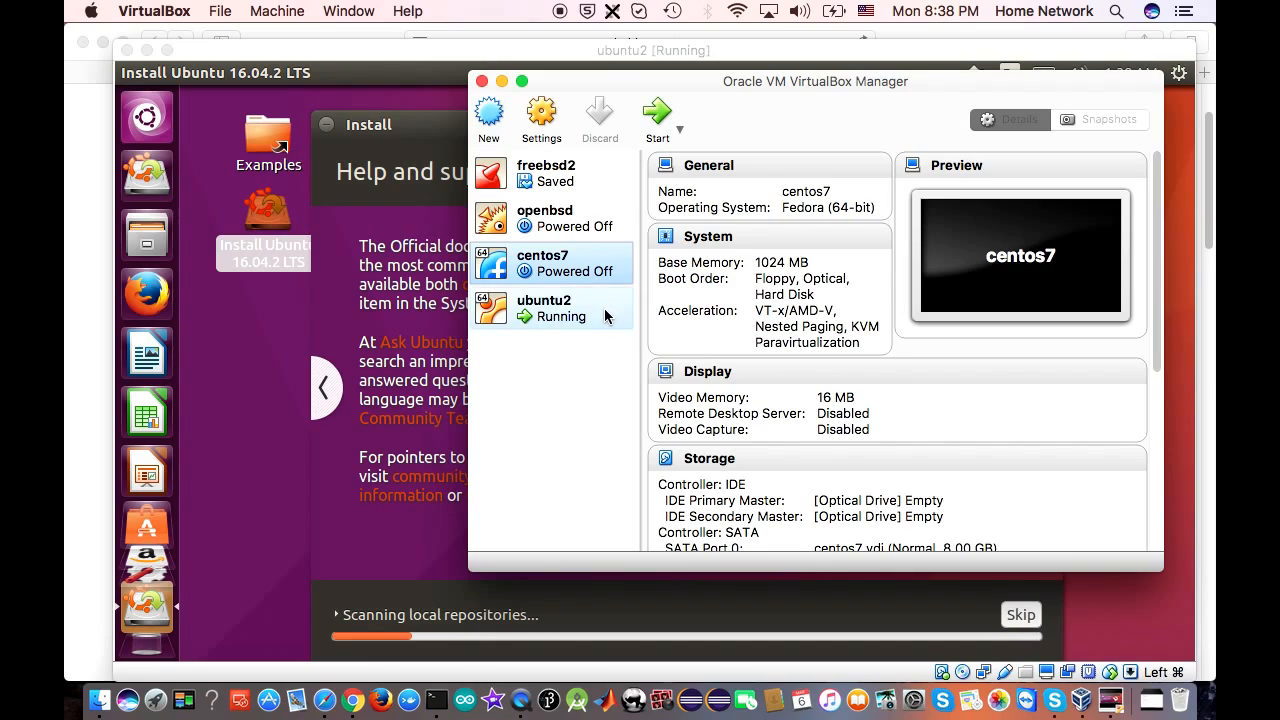
{"action": "left_click", "coordinate": [618, 316]}
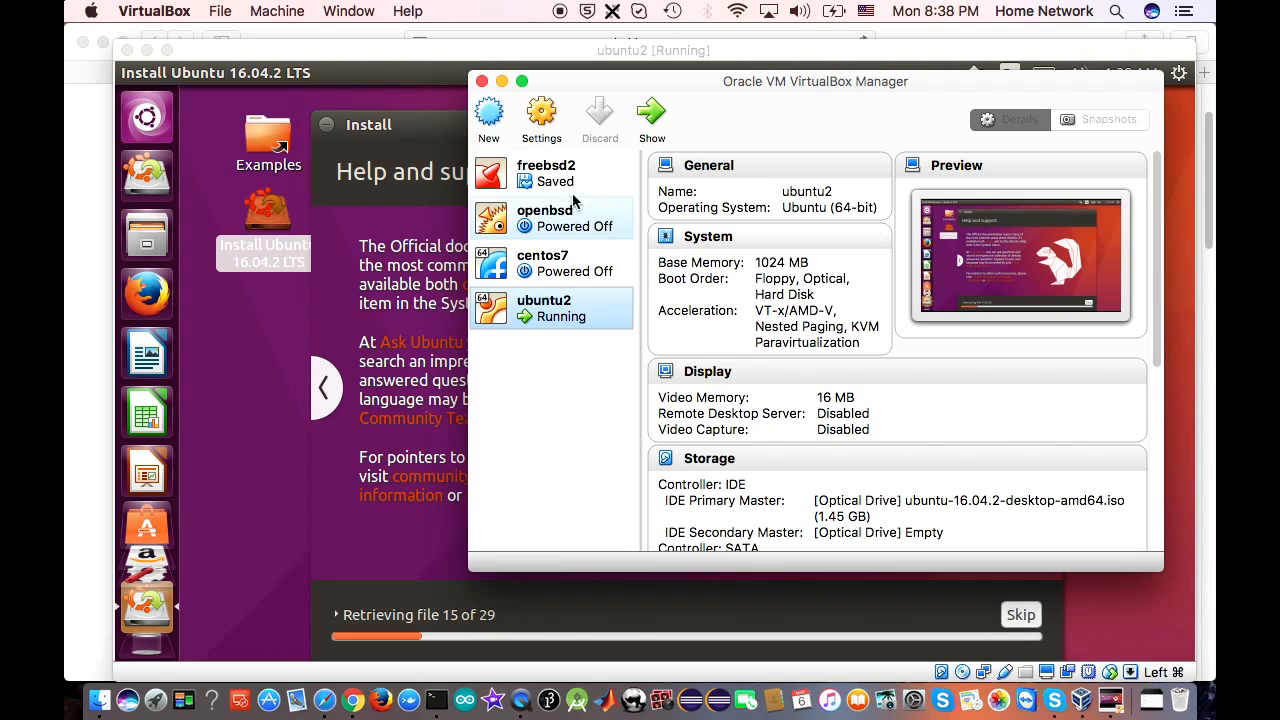
{"action": "left_click", "coordinate": [542, 115]}
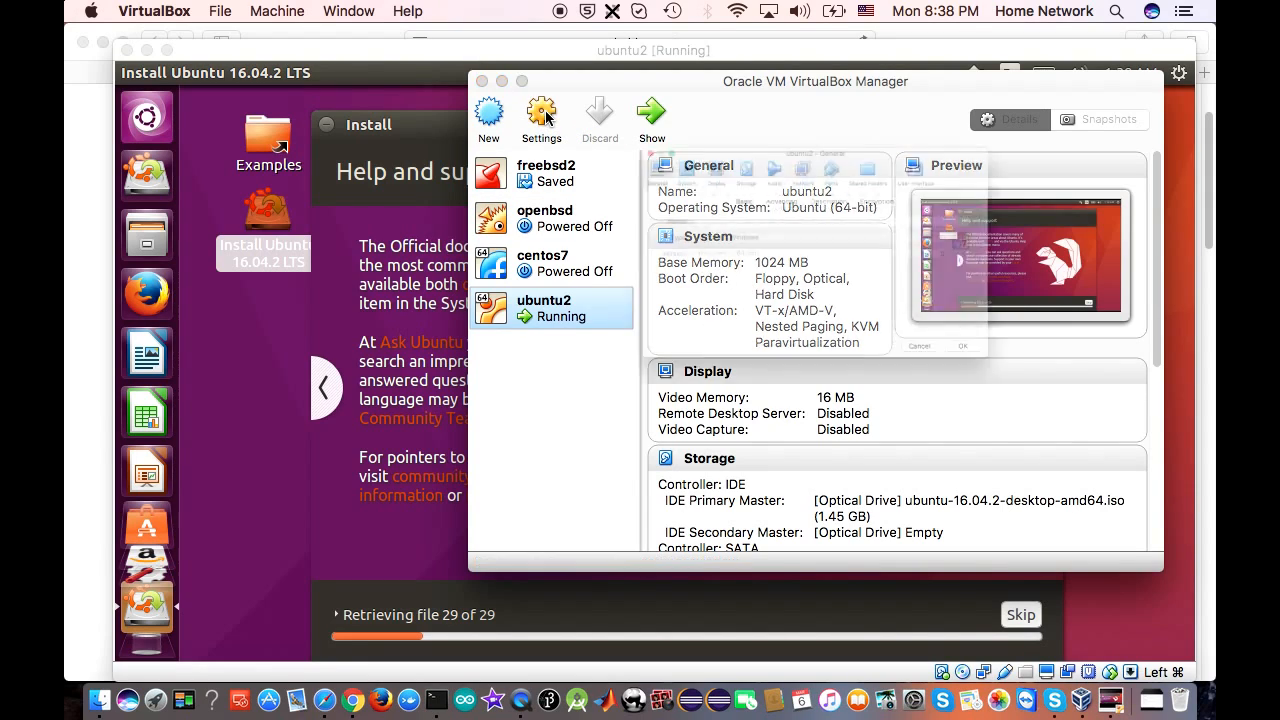
Show ubuntu2's System Processor tab (1 CPU, 100% execution cap) and move the dialog right
{"action": "left_click", "coordinate": [582, 100]}
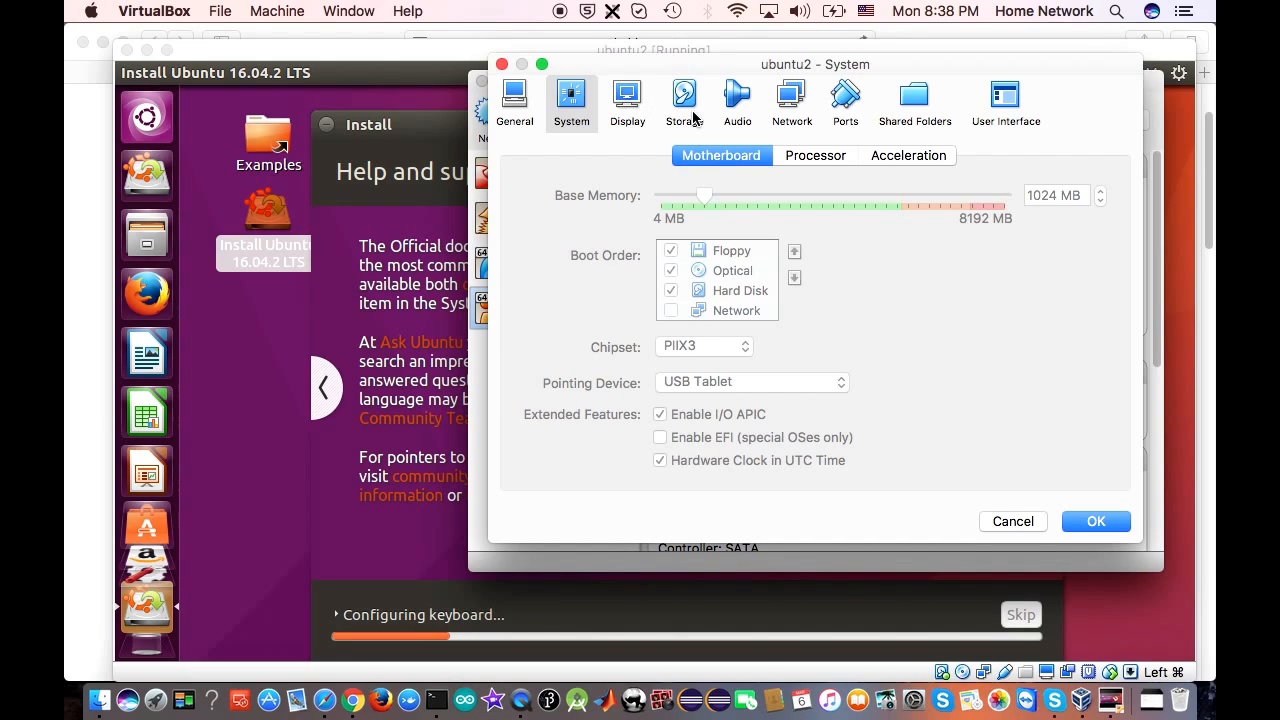
{"action": "left_click", "coordinate": [815, 160]}
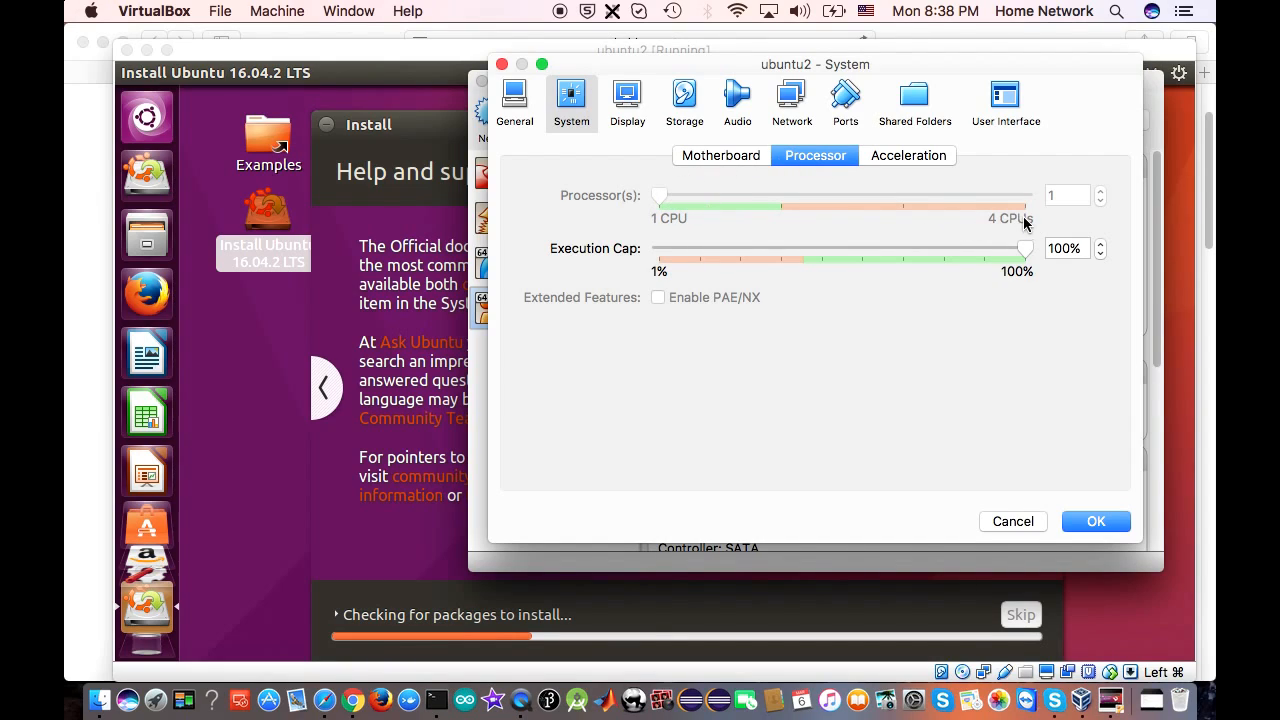
{"action": "left_click_drag", "start_coordinate": [663, 71], "coordinate": [756, 70]}
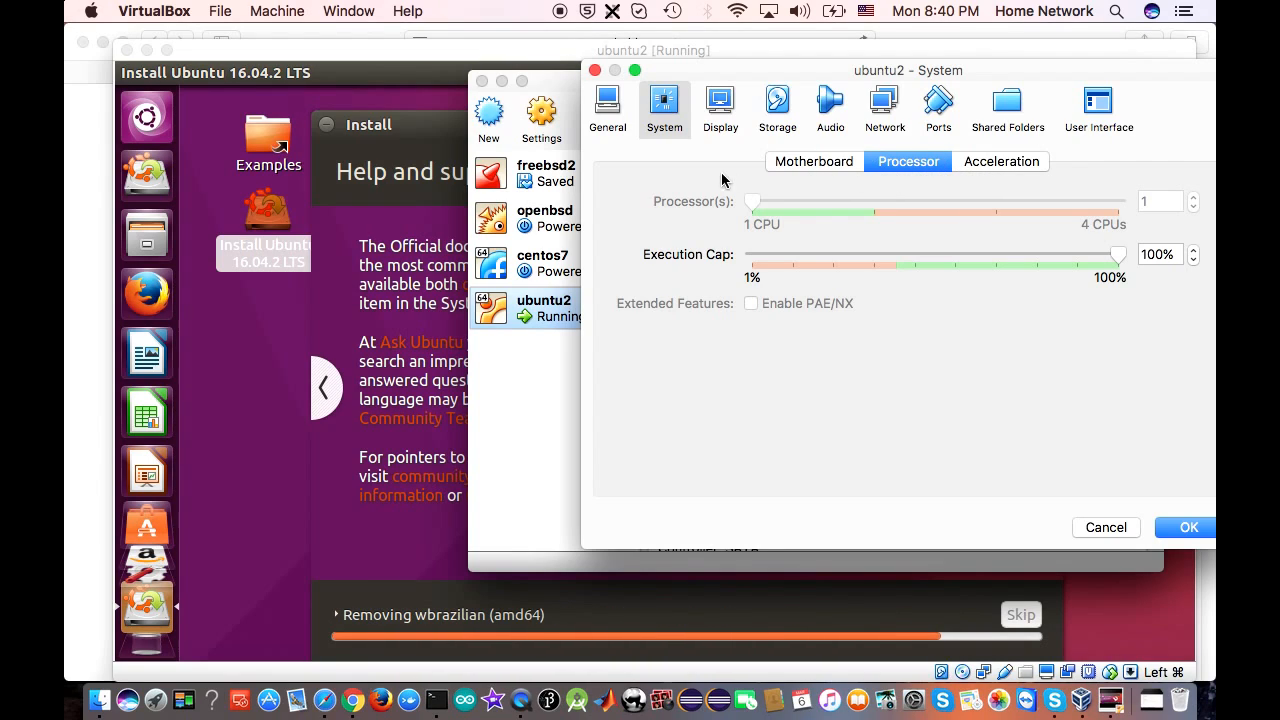
Review ubuntu2's General, Storage, Audio and Network pages, then bring the VM window forward
{"action": "left_click", "coordinate": [607, 108]}
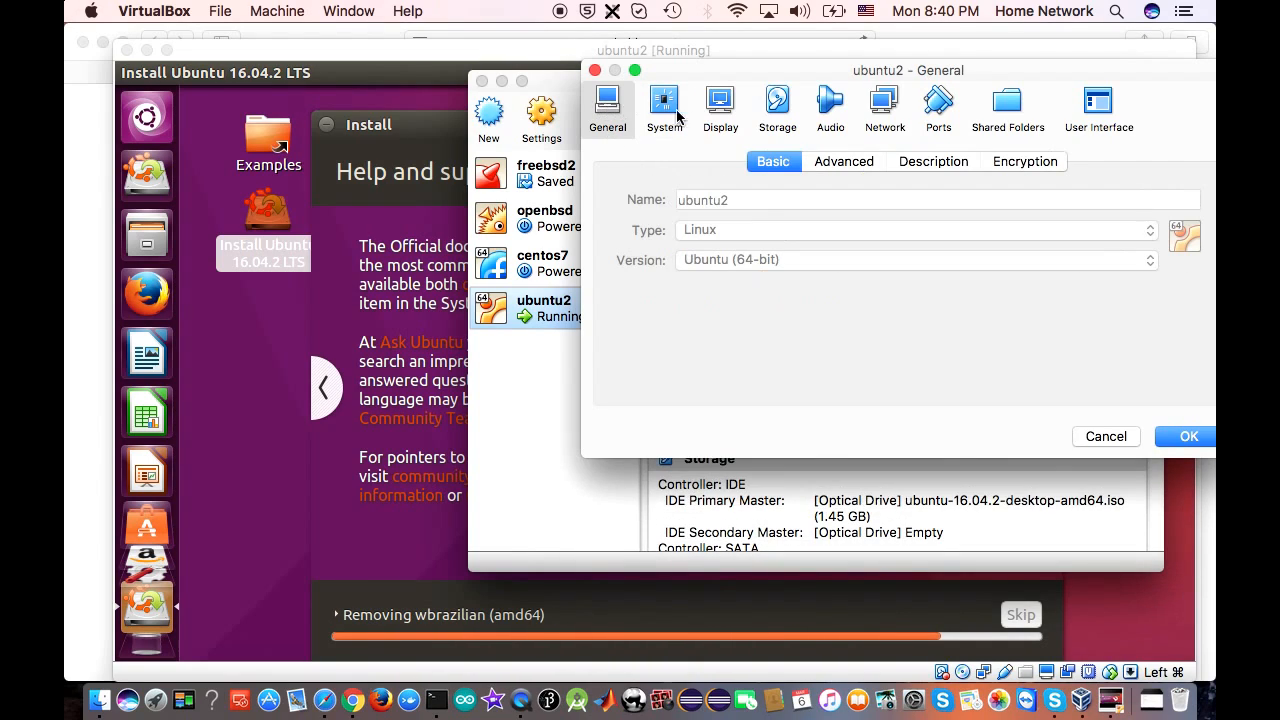
{"action": "left_click", "coordinate": [777, 106]}
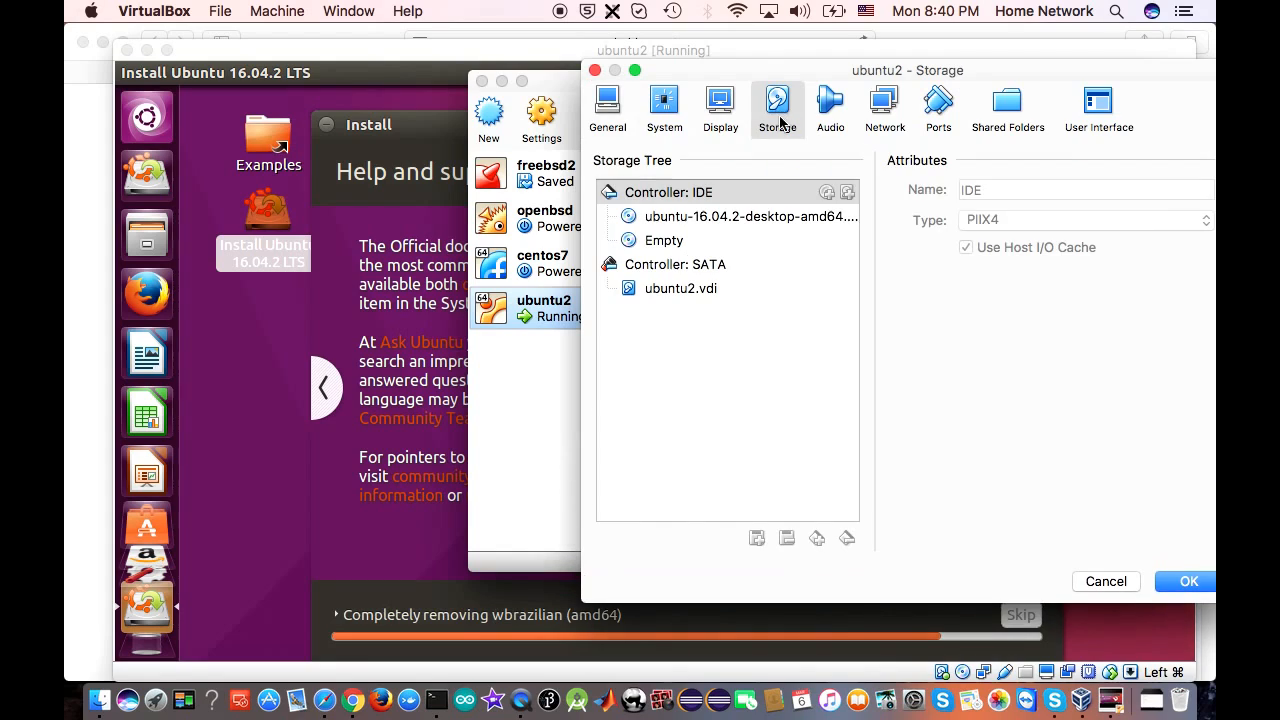
{"action": "left_click", "coordinate": [830, 106]}
{"action": "left_click", "coordinate": [895, 106]}
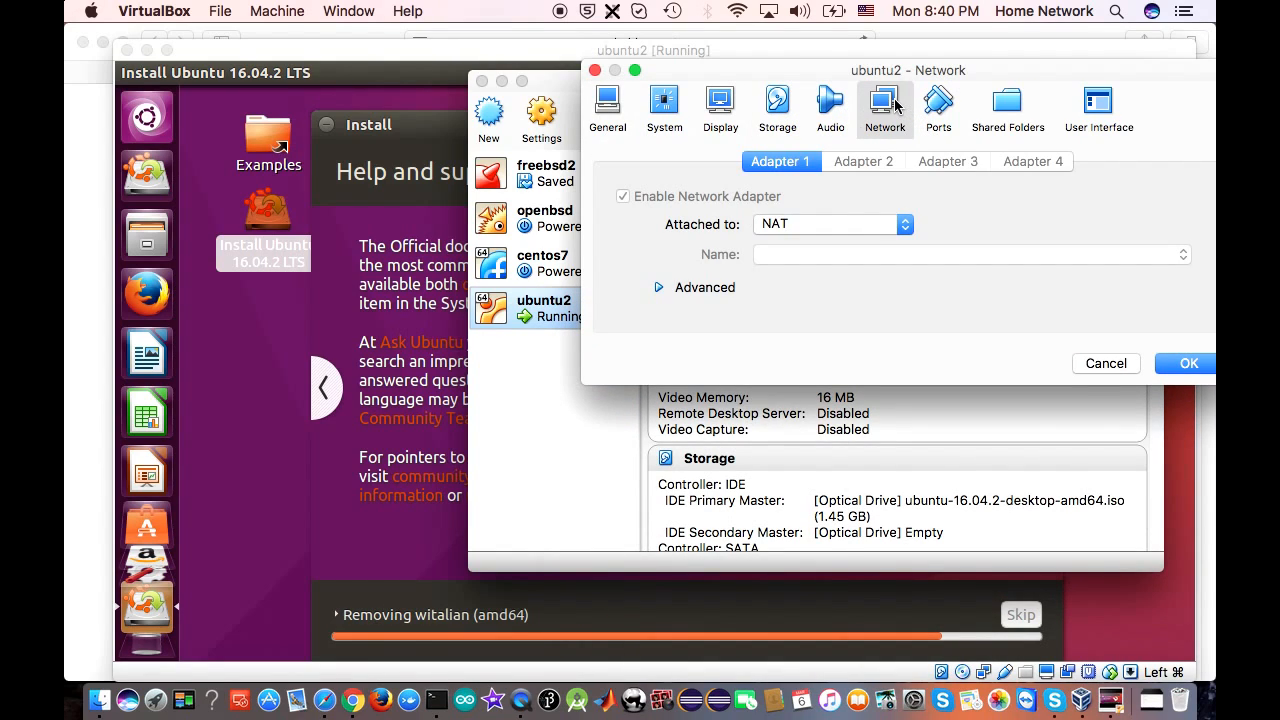
{"action": "left_click", "coordinate": [662, 108]}
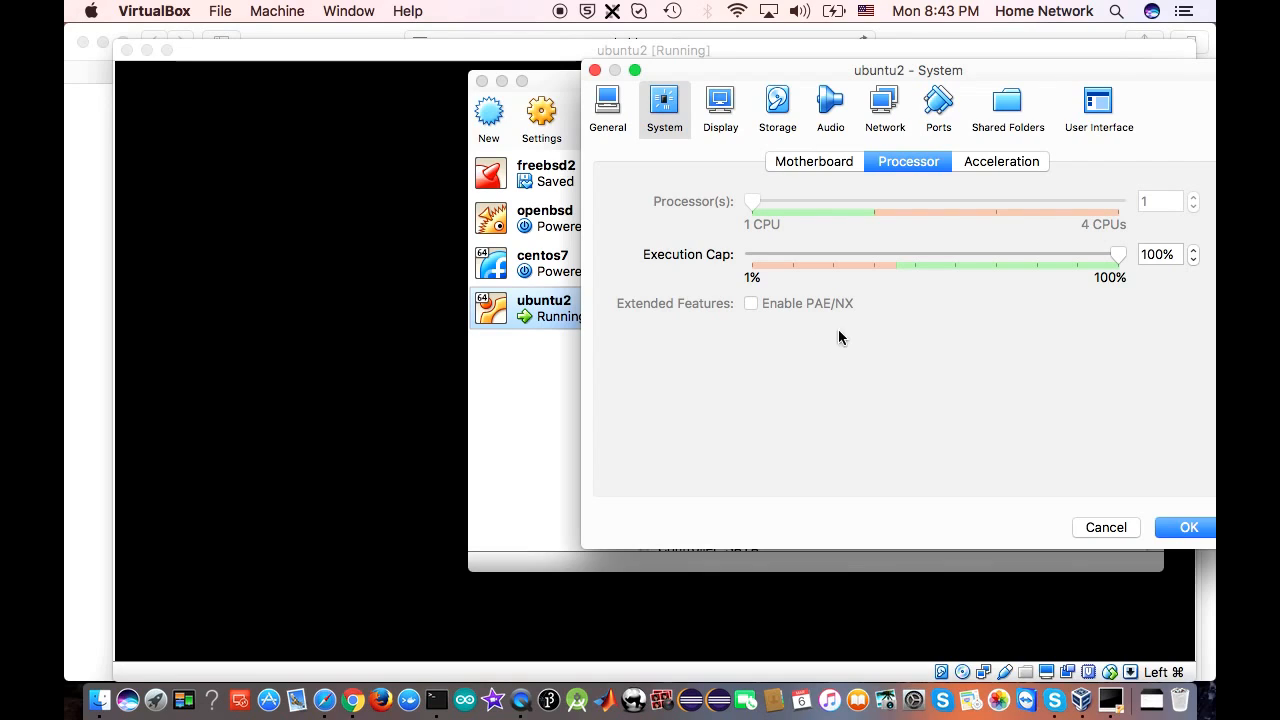
{"action": "left_click", "coordinate": [457, 250]}
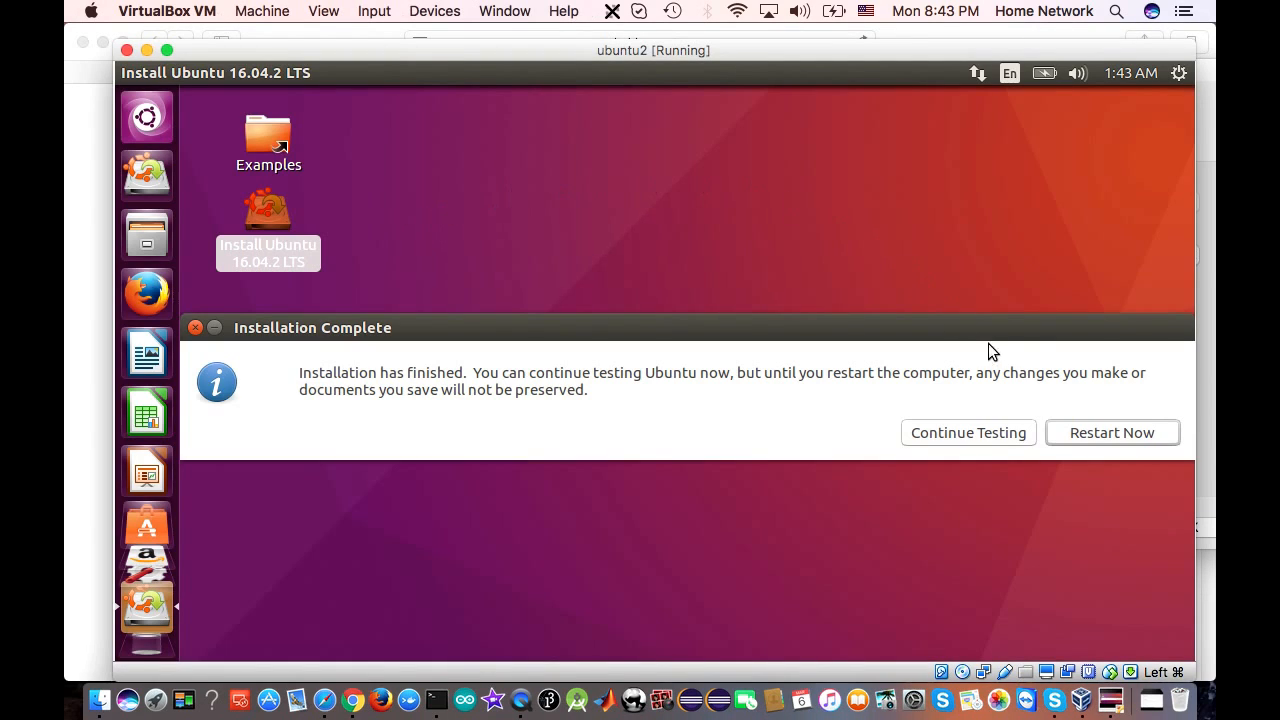
Choose Restart Now in Ubuntu's Installation Complete dialog
{"action": "left_click", "coordinate": [1115, 433]}
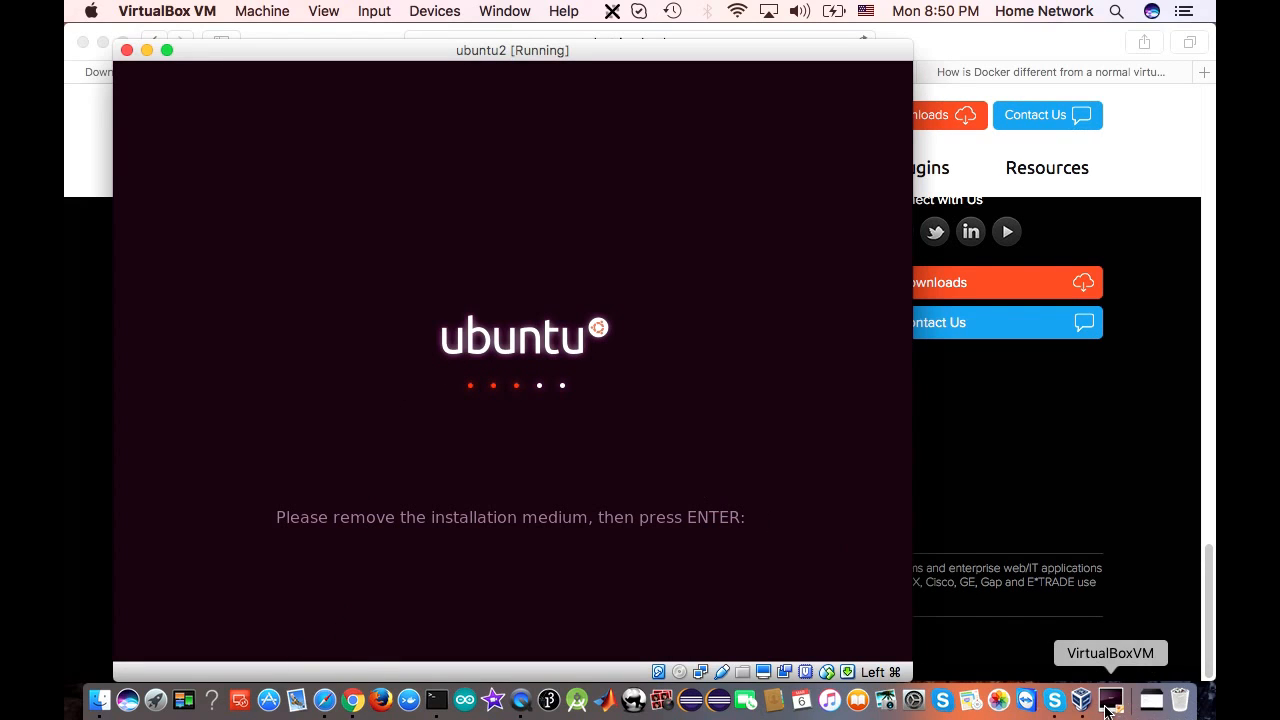
Confirm the install-medium prompt to reboot, close ubuntu2's System settings, and return to the VM console
{"action": "key", "text": "Return"}
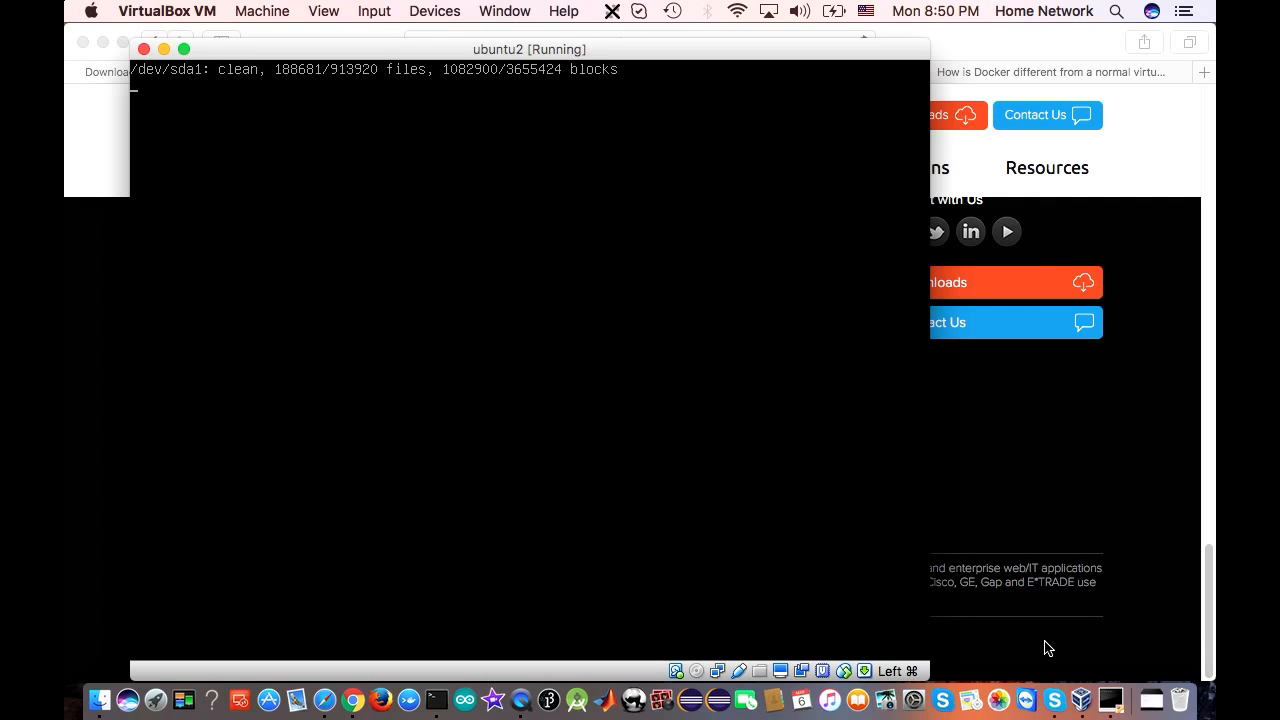
{"action": "left_click", "coordinate": [1083, 700]}
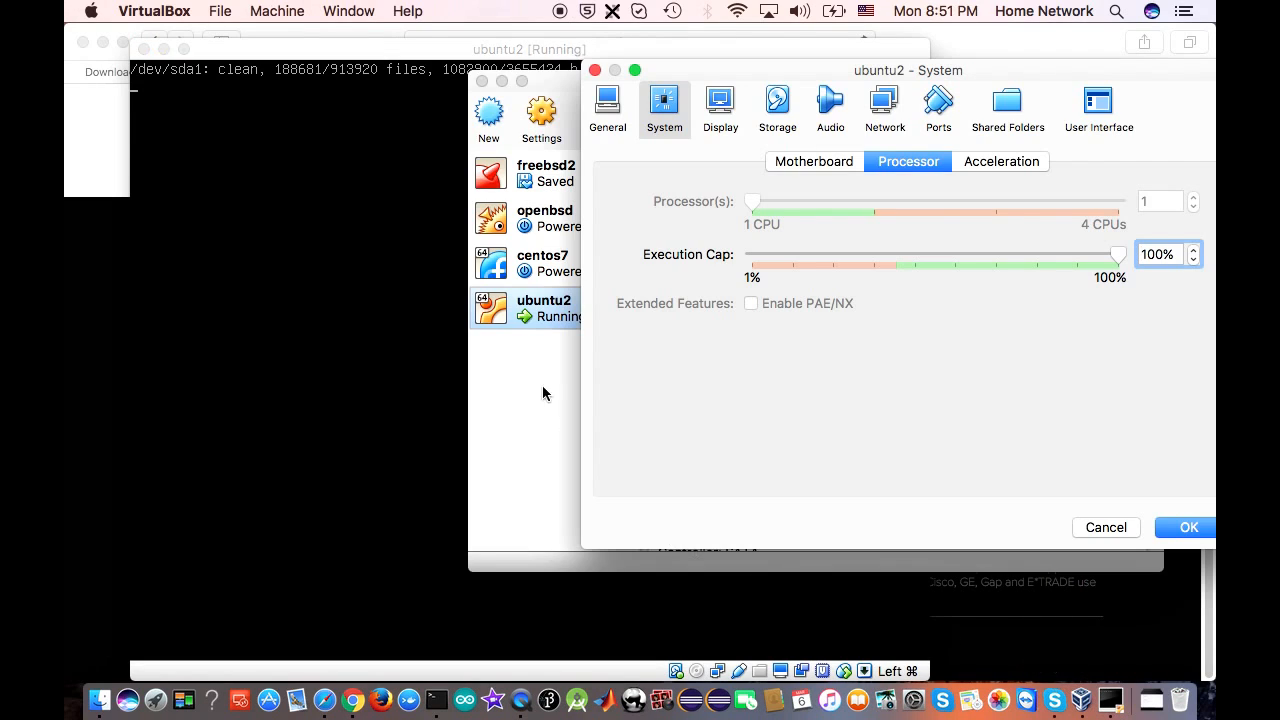
{"action": "left_click", "coordinate": [595, 70]}
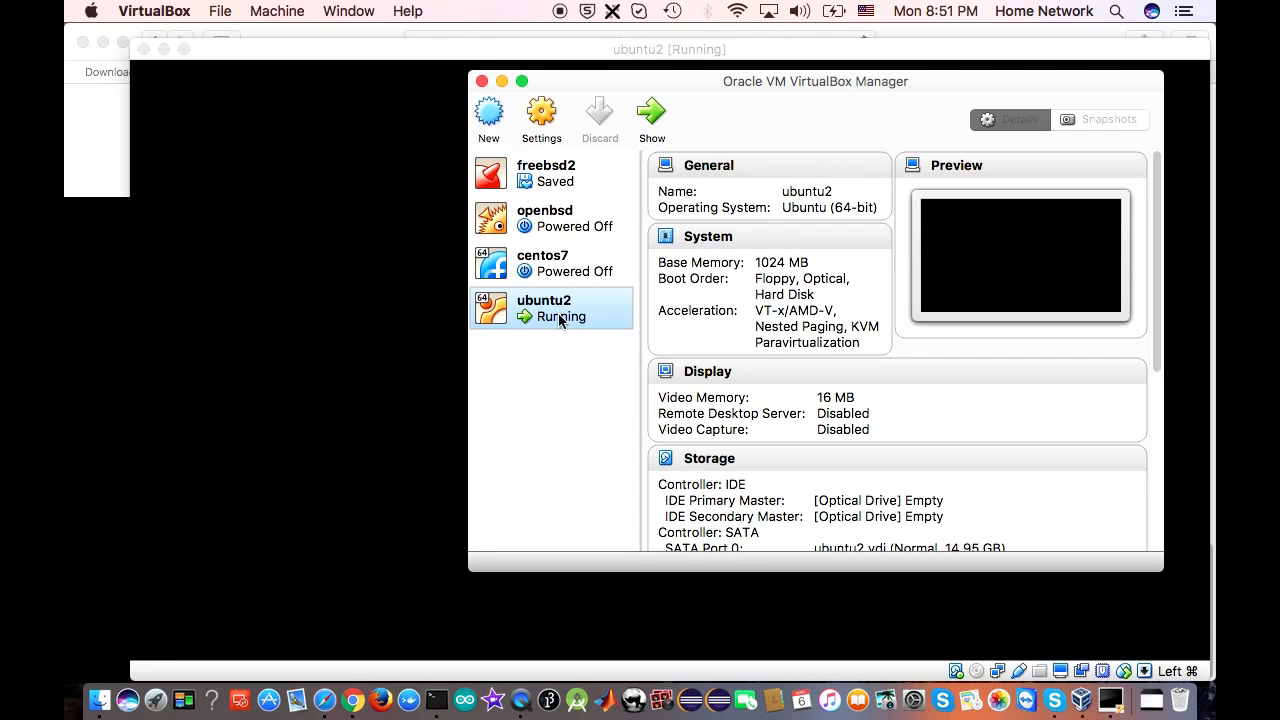
{"action": "left_click", "coordinate": [550, 126]}
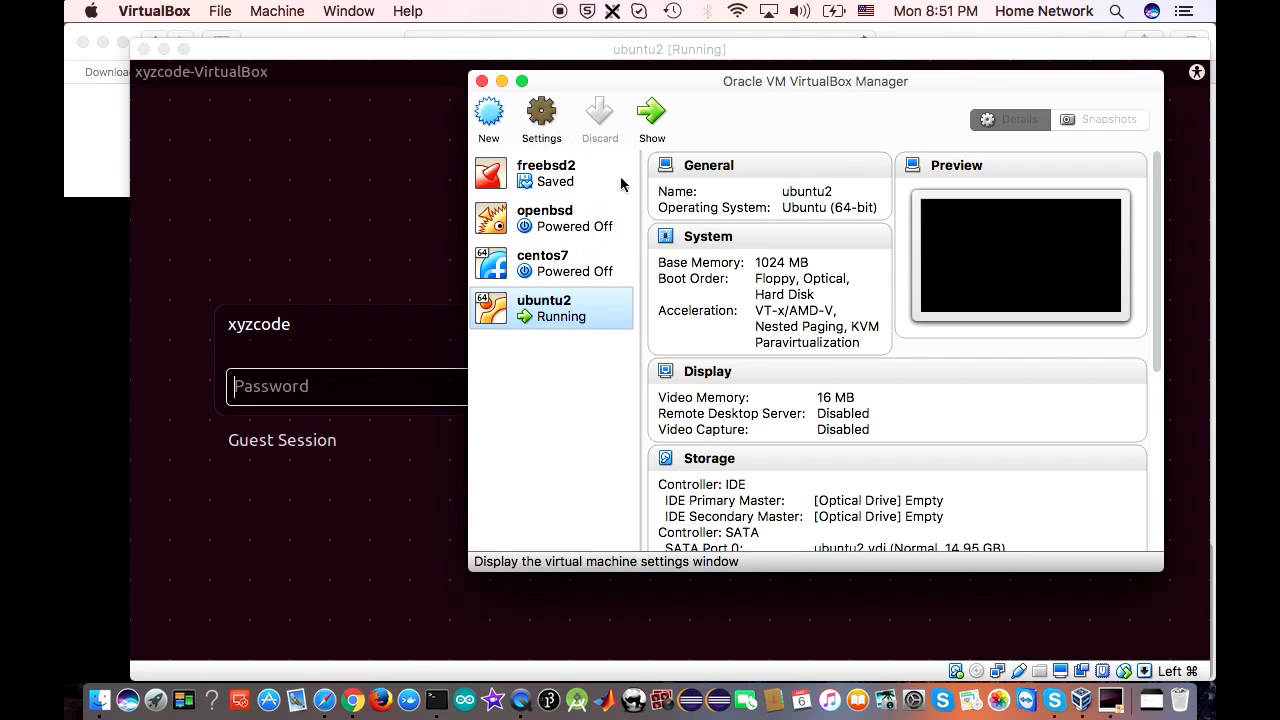
{"action": "left_click", "coordinate": [380, 387]}
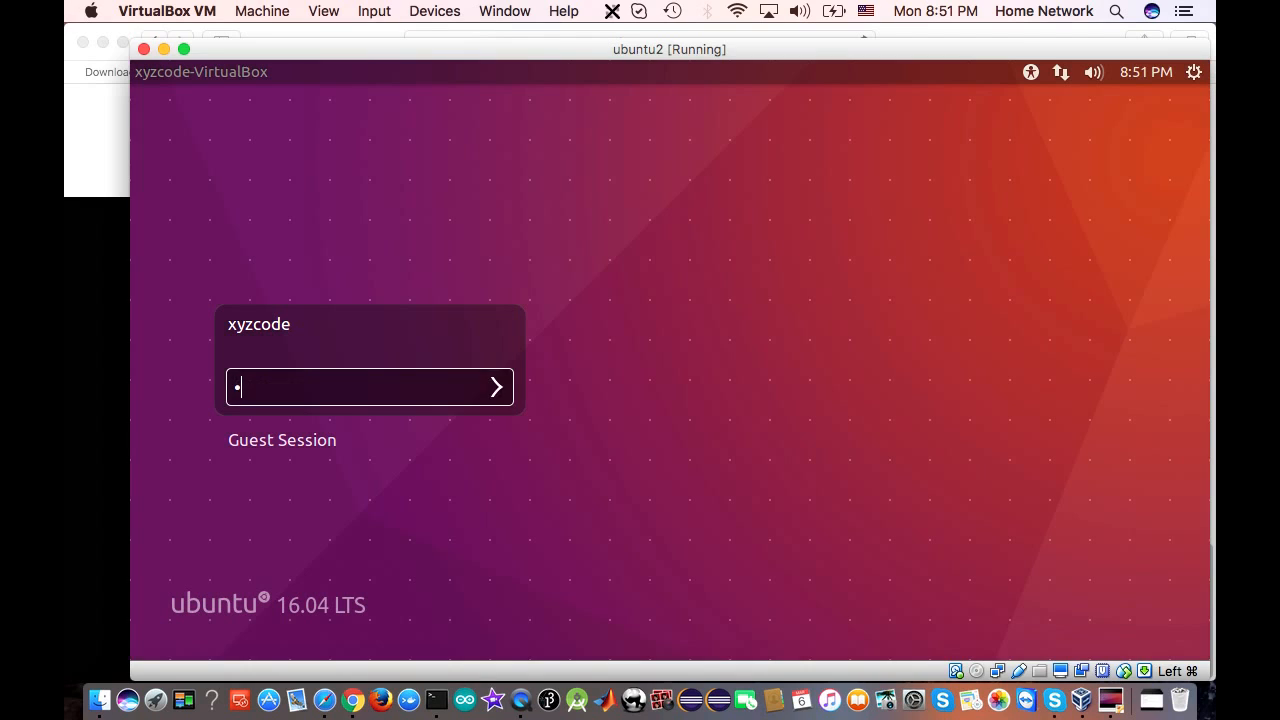
Log in to ubuntu2 with the account password and settle the VM window near the top-left
{"action": "type", "text": "•••••••"}
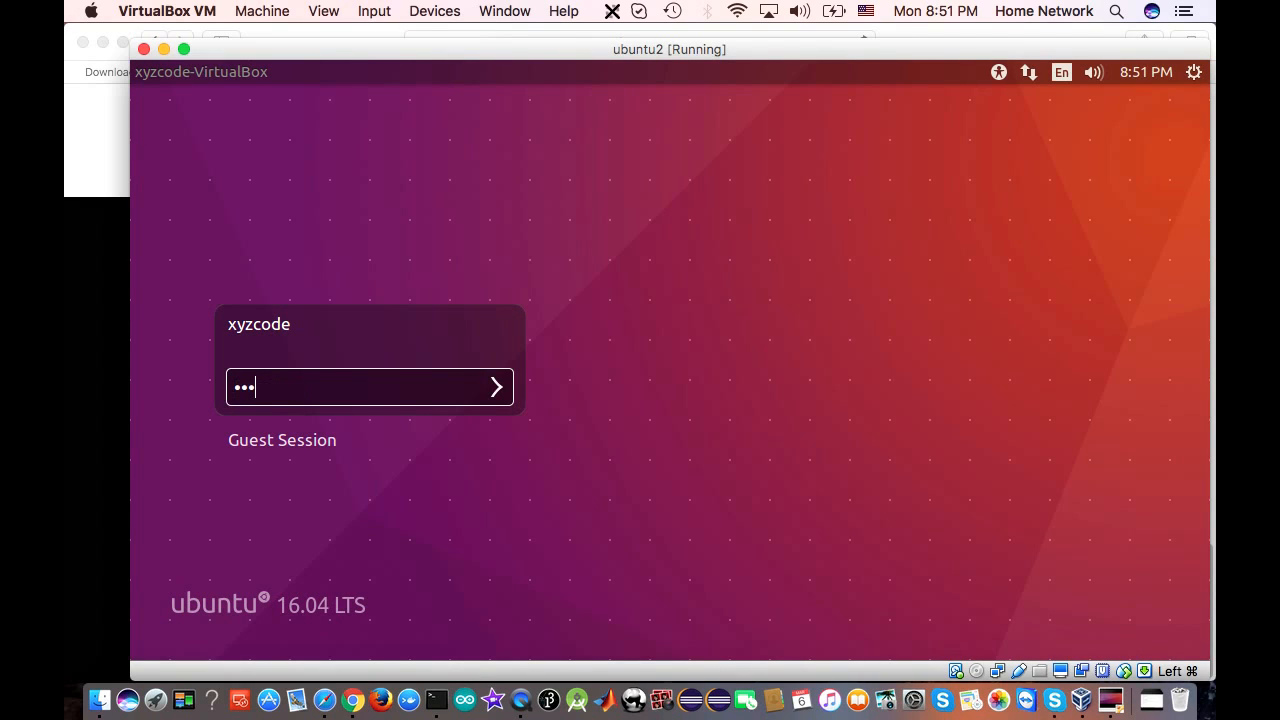
{"action": "key", "text": "Return"}
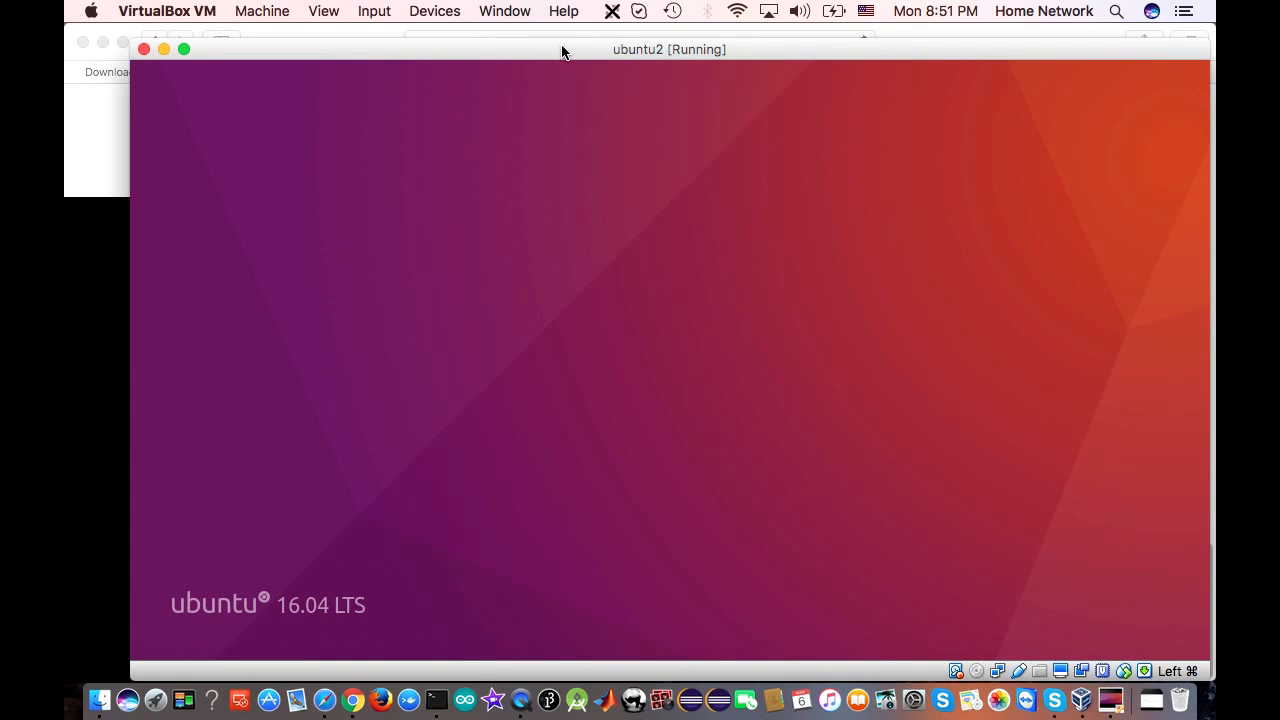
{"action": "left_click_drag", "start_coordinate": [574, 54], "coordinate": [569, 106]}
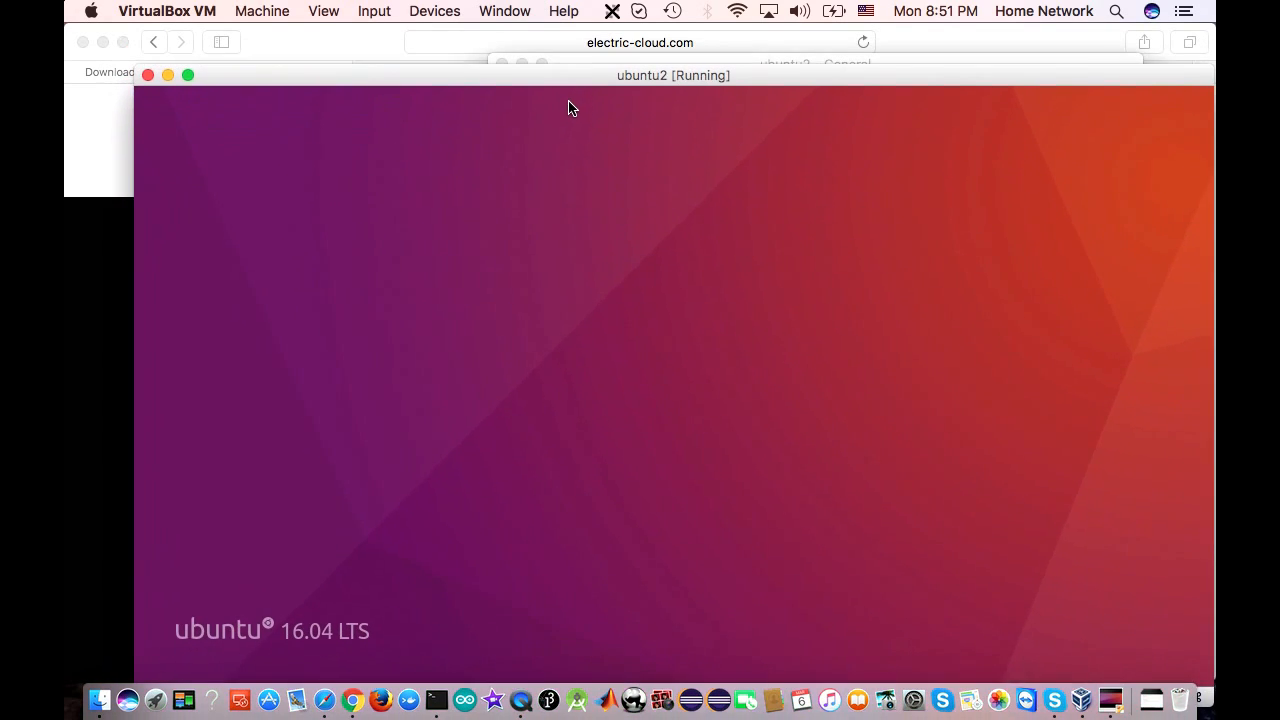
{"action": "left_click", "coordinate": [730, 42]}
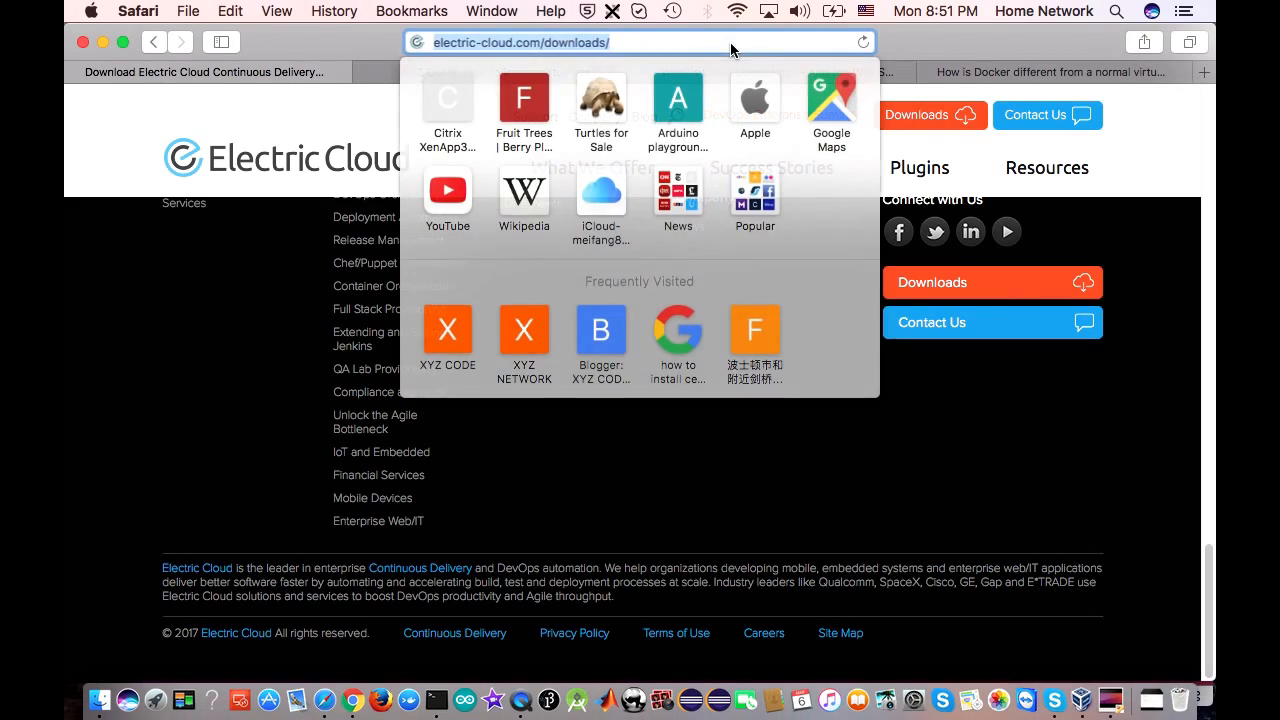
{"action": "left_click", "coordinate": [979, 155]}
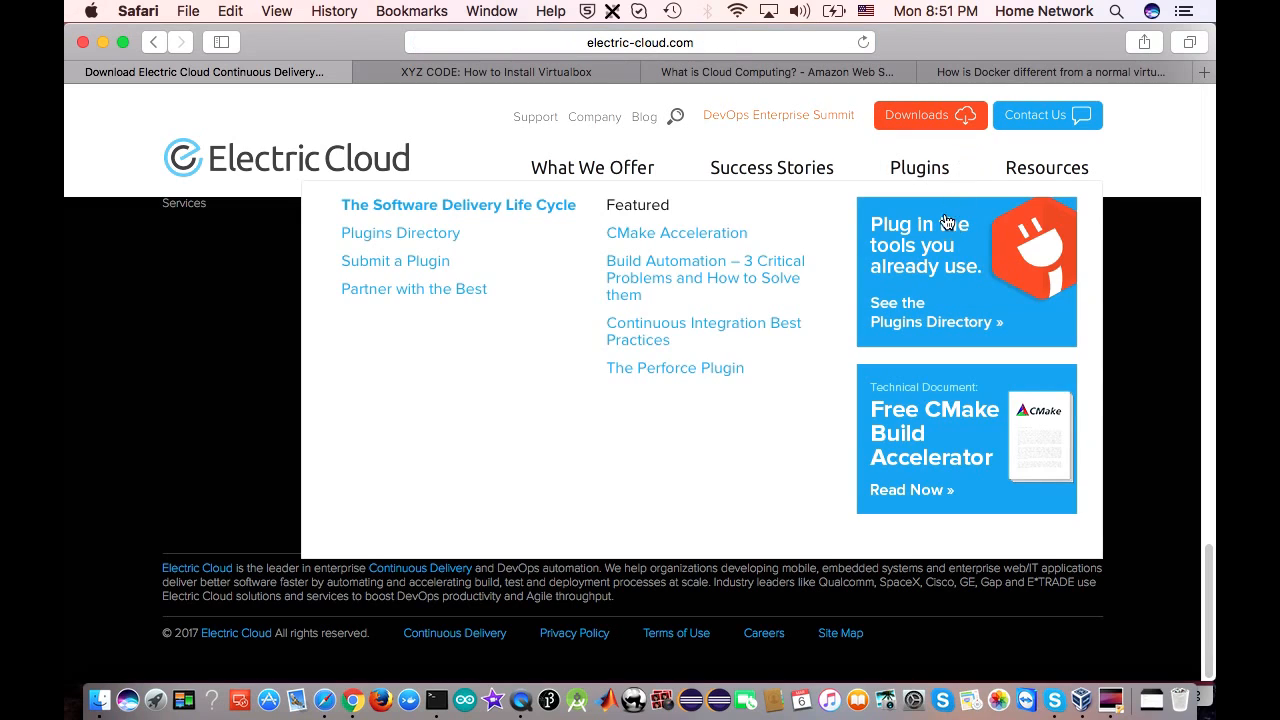
{"action": "left_click", "coordinate": [1121, 706]}
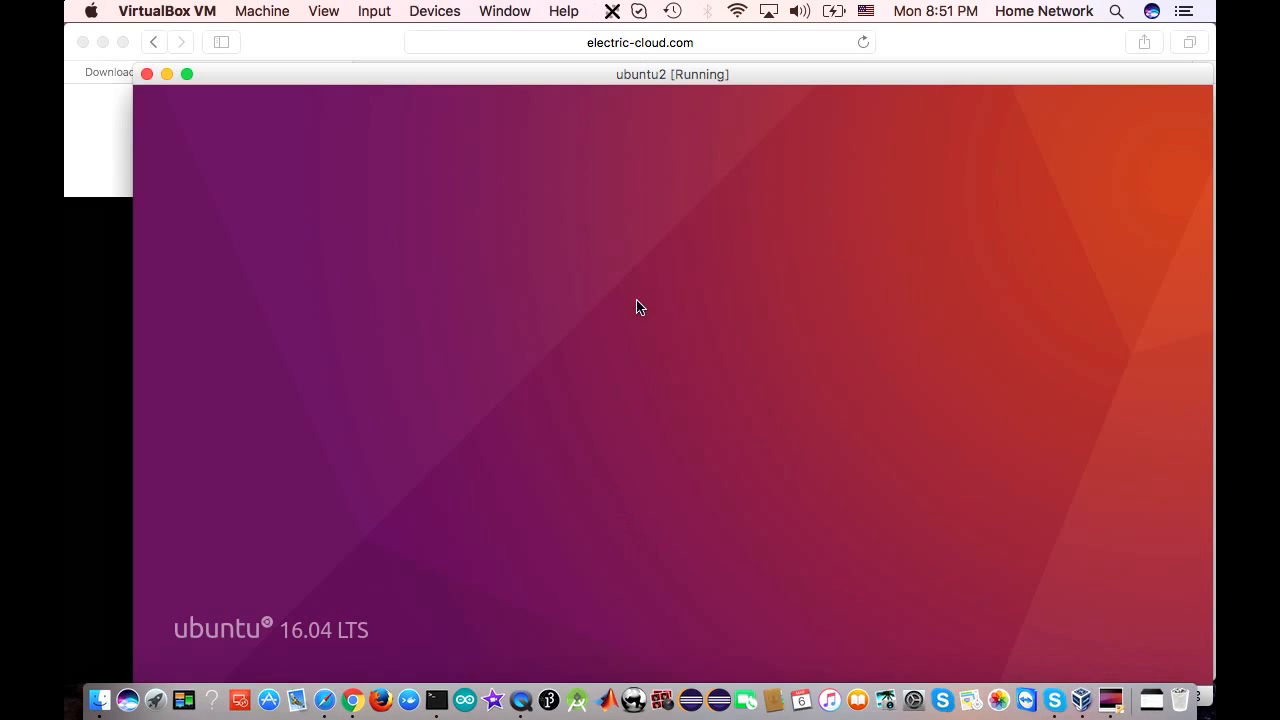
{"action": "left_click_drag", "start_coordinate": [564, 83], "coordinate": [464, 63]}
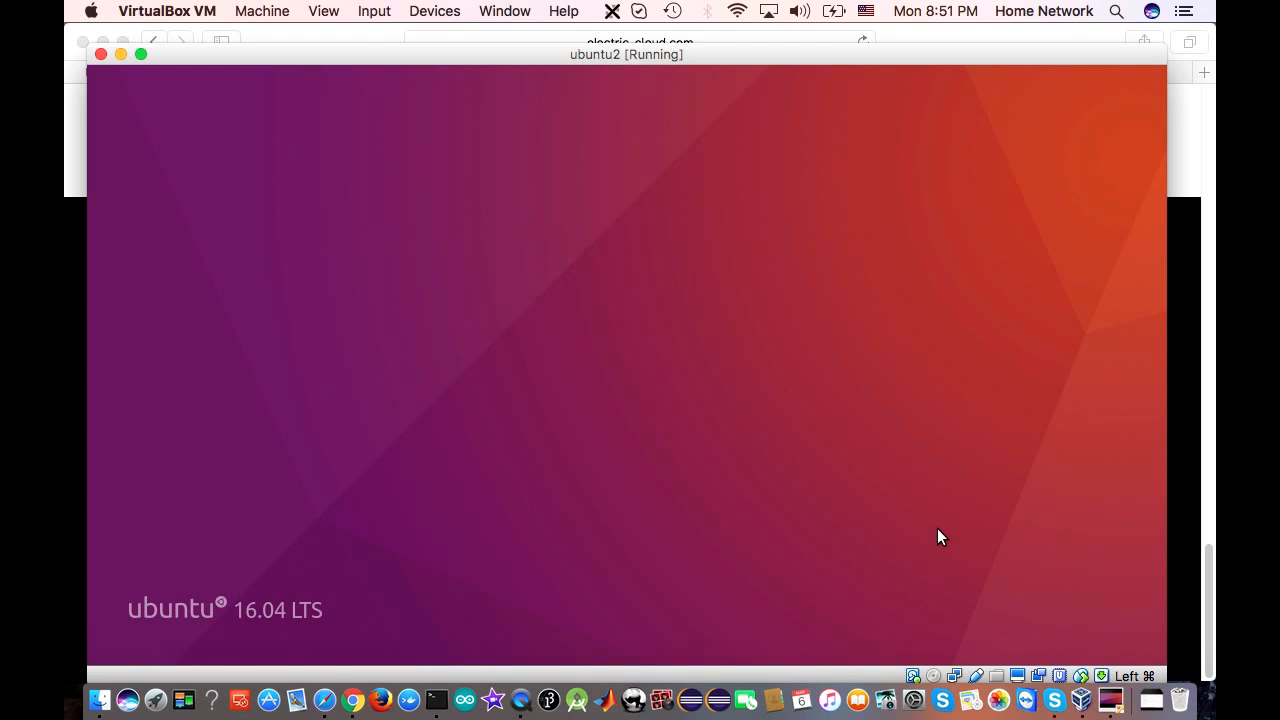
{"action": "mouse_move", "coordinate": [591, 57]}
{"action": "left_mouse_down"}
{"action": "mouse_move", "coordinate": [689, 174]}
{"action": "mouse_move", "coordinate": [551, 39]}
{"action": "mouse_move", "coordinate": [586, 38]}
{"action": "left_mouse_up"}
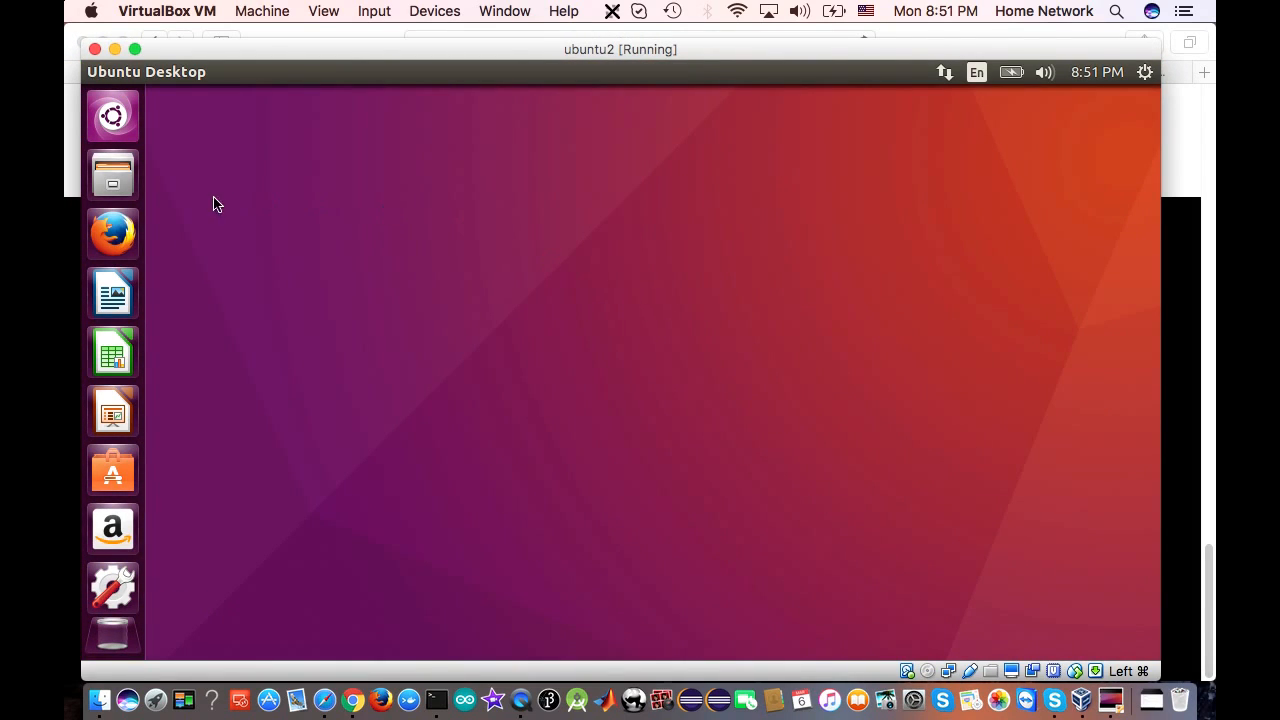
Launch Firefox from the Ubuntu launcher and shift the VM window slightly right
{"action": "left_click", "coordinate": [124, 237]}
{"action": "mouse_move", "coordinate": [582, 49]}
{"action": "left_mouse_down"}
{"action": "mouse_move", "coordinate": [621, 47]}
{"action": "mouse_move", "coordinate": [585, 49]}
{"action": "mouse_move", "coordinate": [600, 49]}
{"action": "left_mouse_up"}
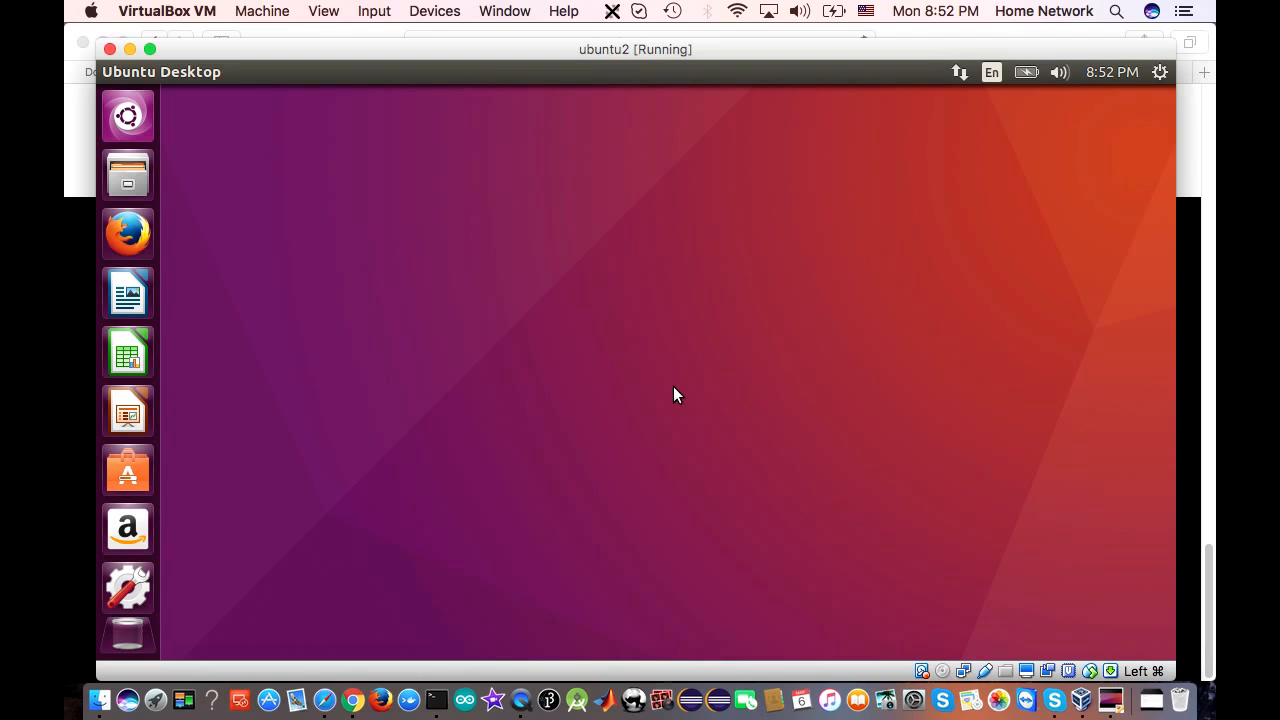
Search Google for 'xxxx' in Firefox, close Firefox, and launch System Settings from the launcher
{"action": "left_click", "coordinate": [129, 585]}
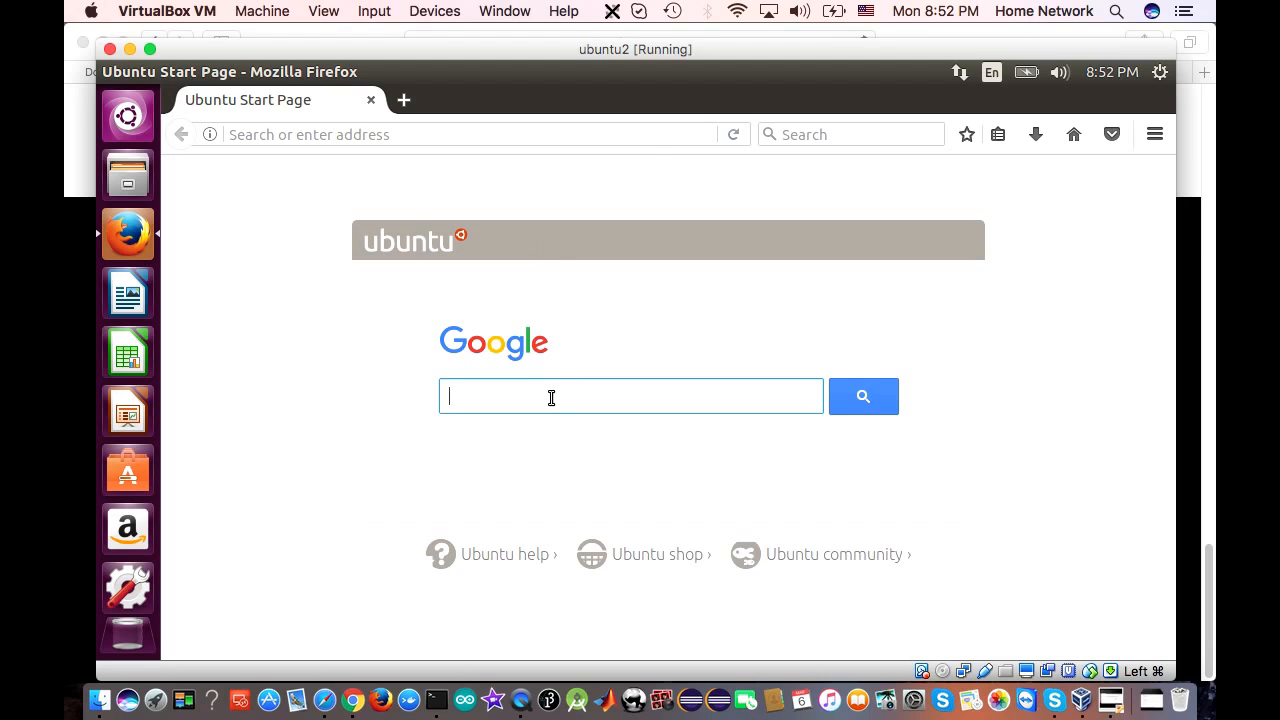
{"action": "type", "text": "xxxx"}
{"action": "key", "text": "Return"}
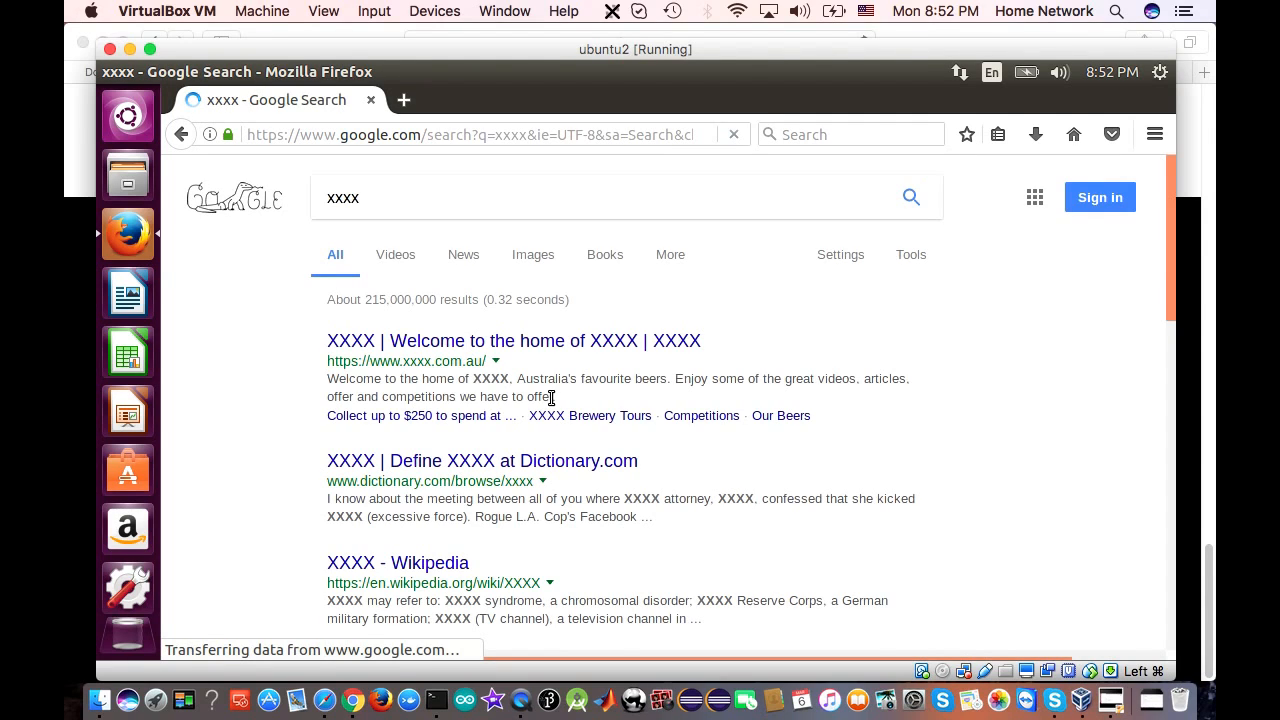
{"action": "left_click", "coordinate": [371, 100]}
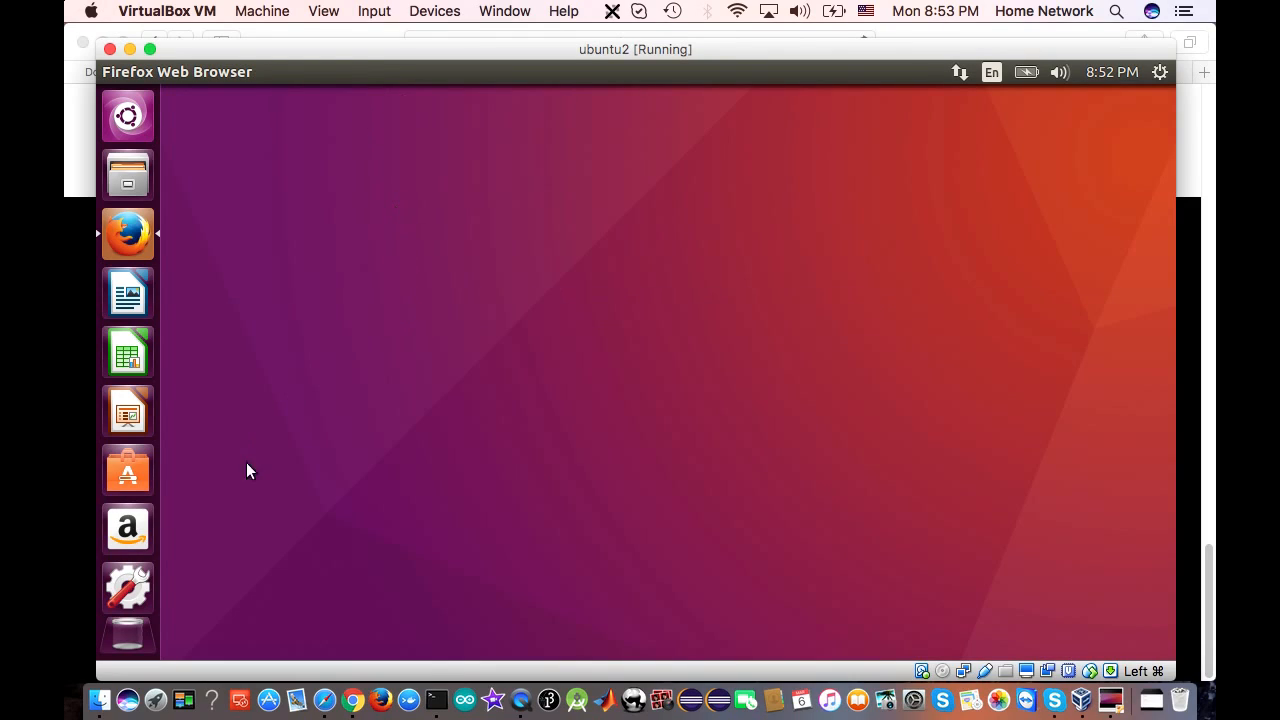
{"action": "left_click", "coordinate": [128, 561]}
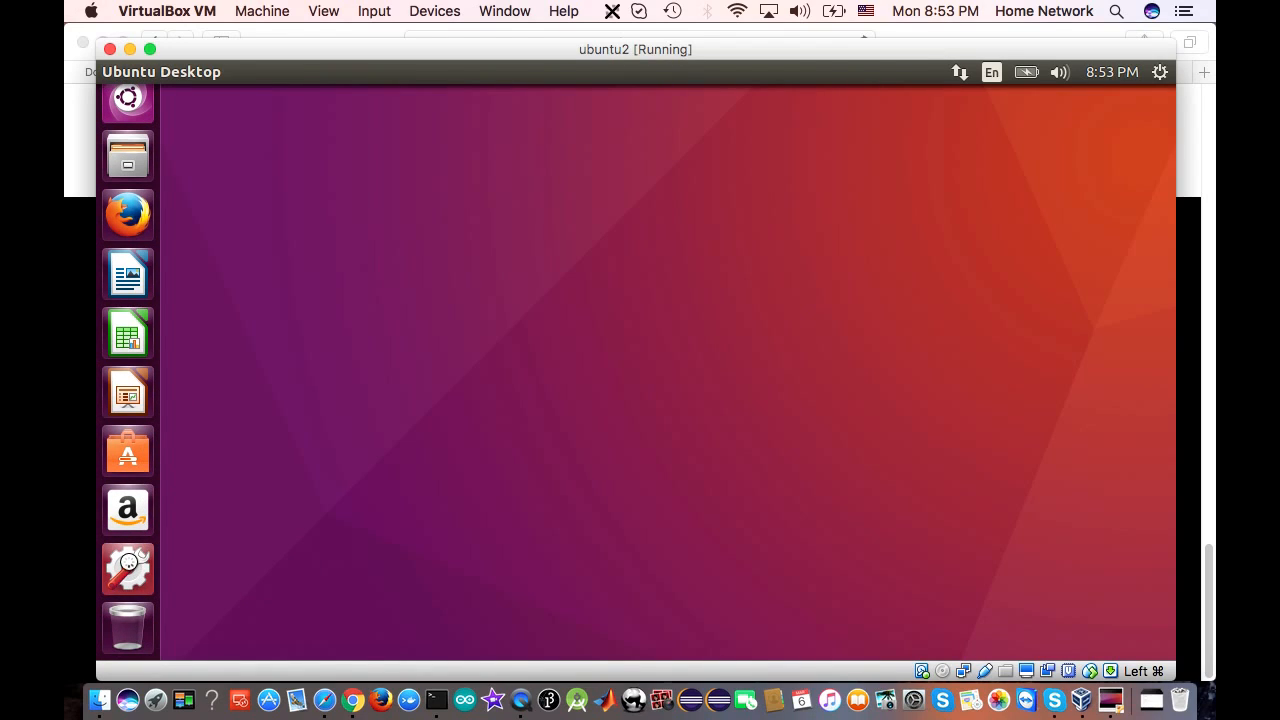